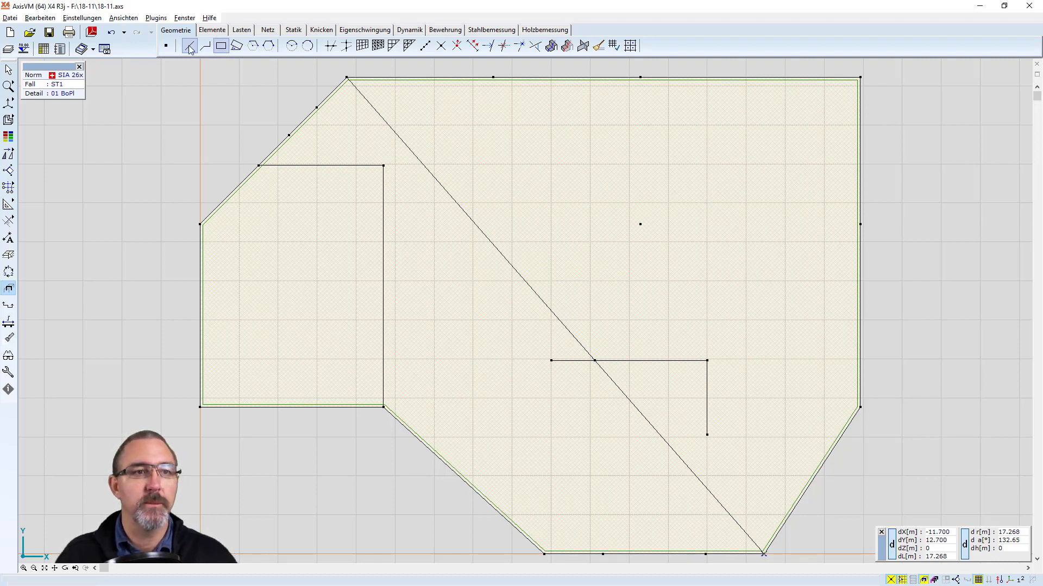
Undo the long diagonal line across the slab and leave the line command.
left_click(111, 33)
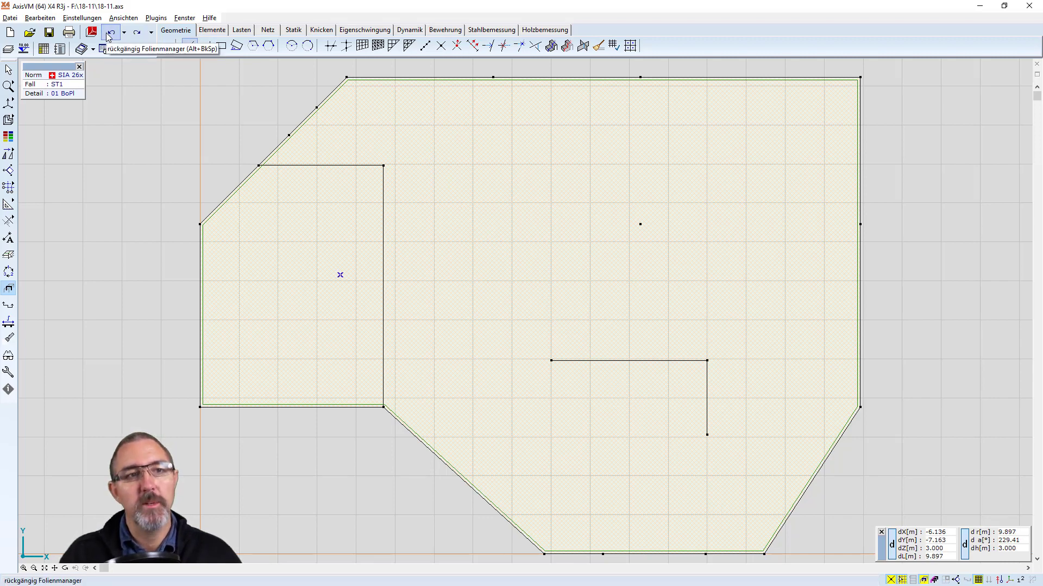
key("Escape")
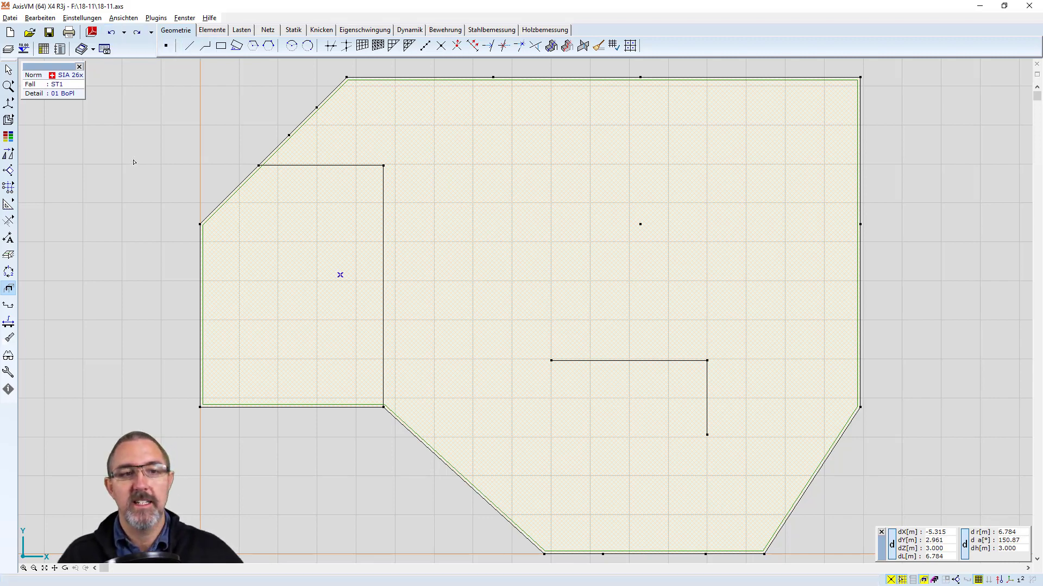
Add a new AxisVM layer in the layer manager and set its colour to dark red (192, 0, 0).
left_click(7, 51)
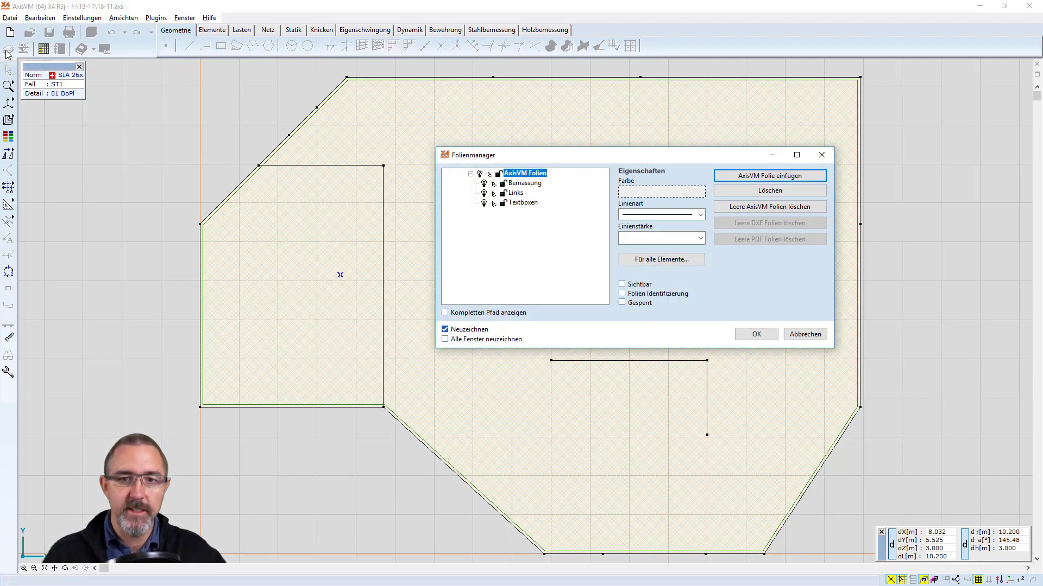
left_click(813, 177)
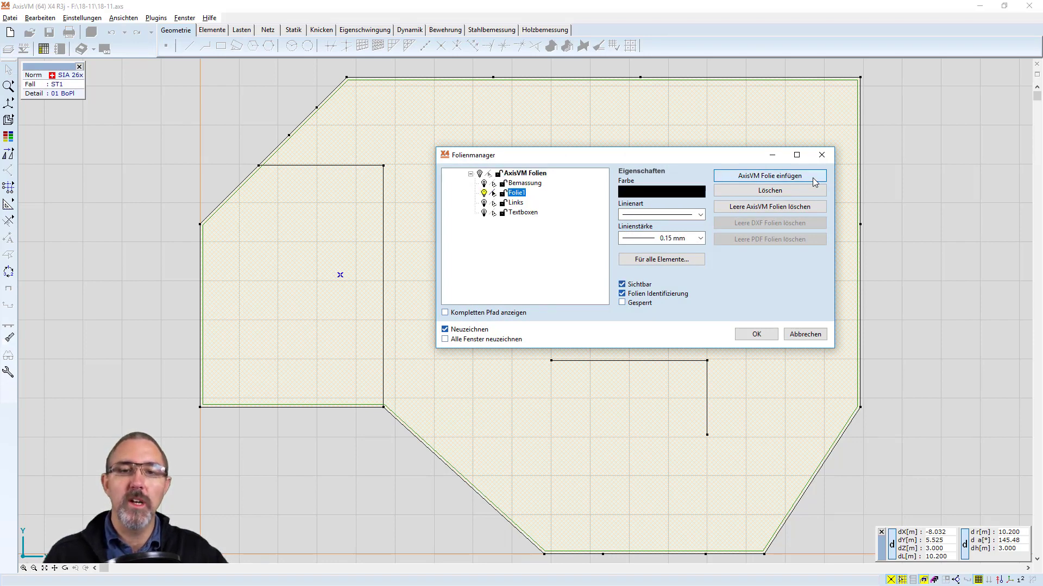
left_click(666, 193)
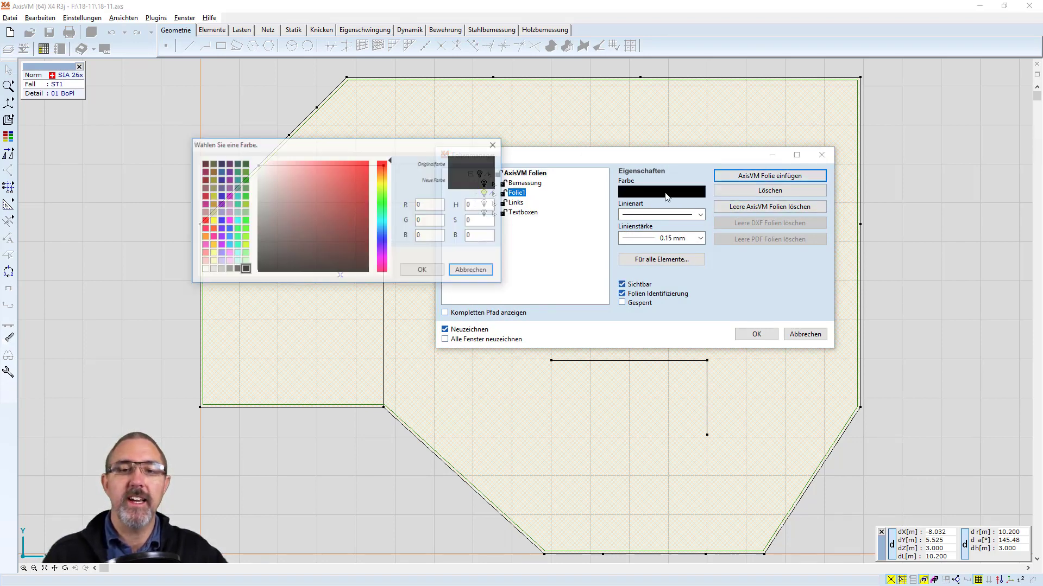
left_click(203, 197)
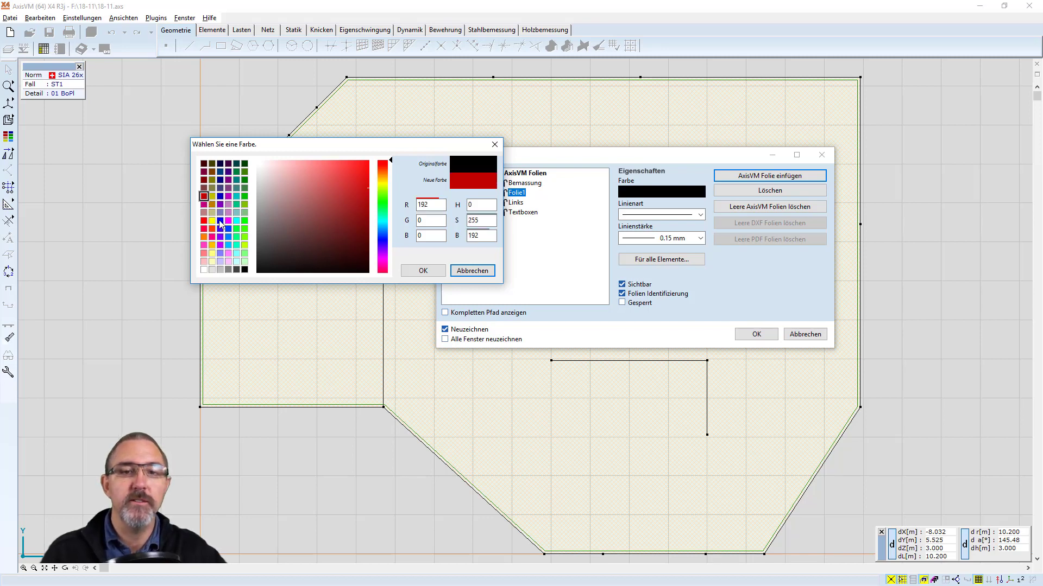
left_click(423, 270)
Give the new layer a long-dashed line type and a 0.50 mm line thickness, and accept the layer settings.
left_click(668, 215)
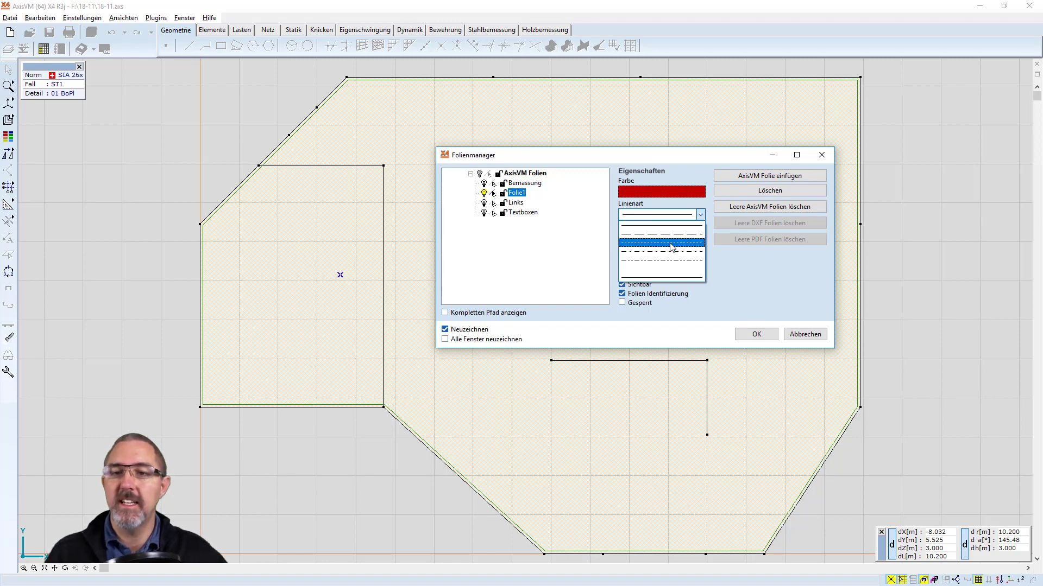
left_click(671, 234)
left_click(674, 239)
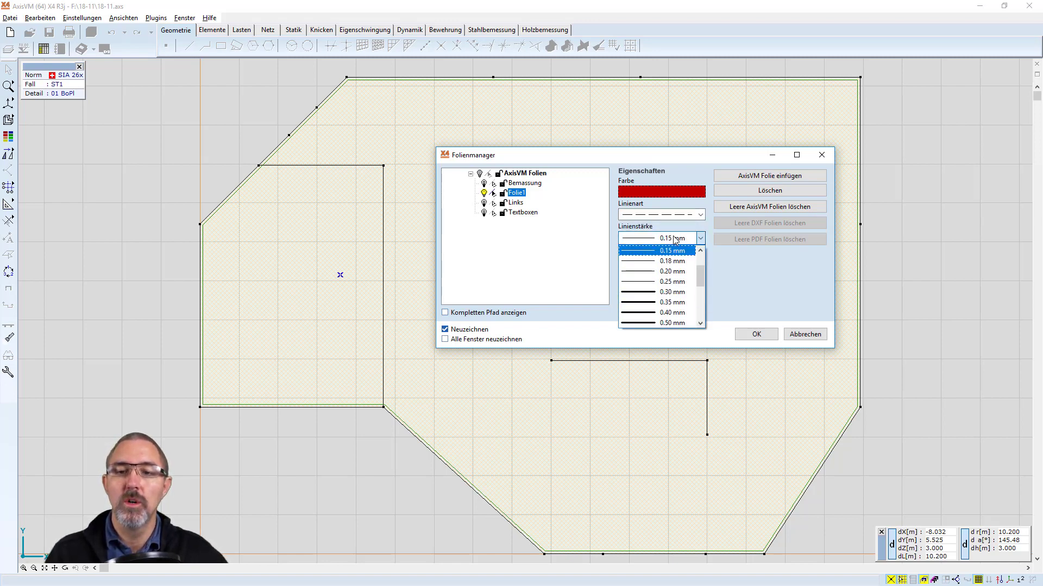
left_click(675, 323)
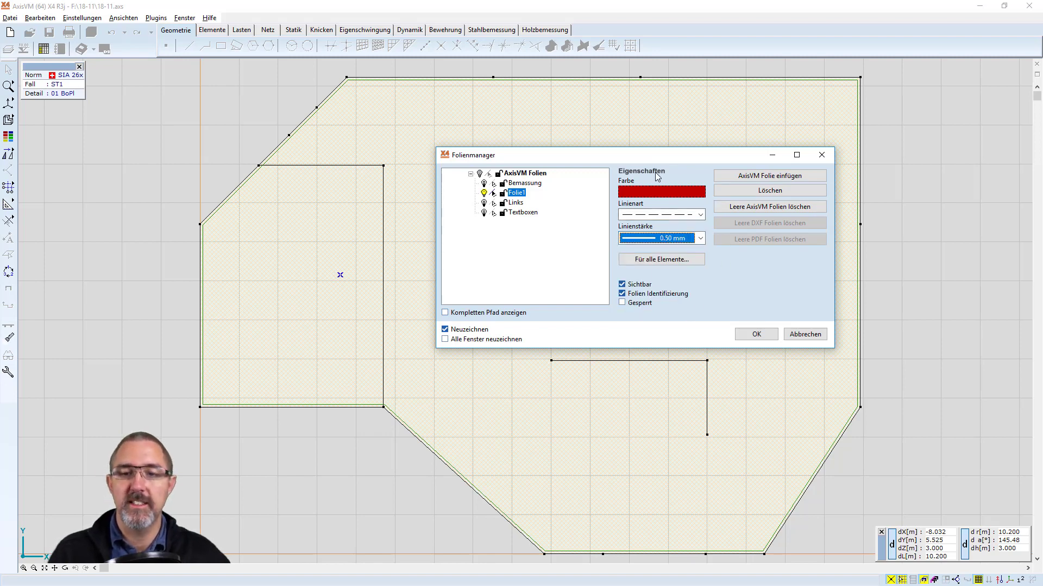
left_click(755, 333)
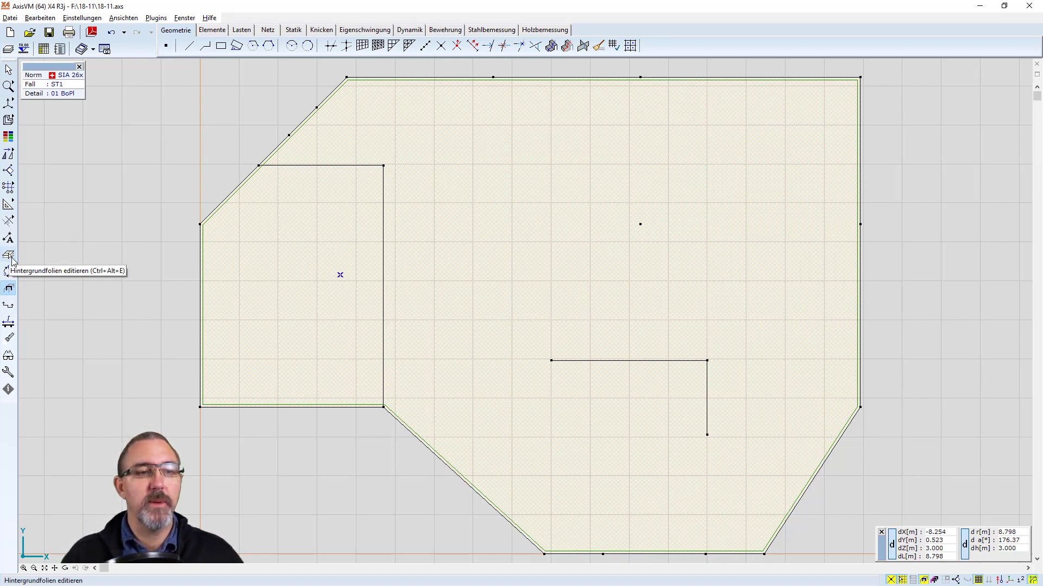
Start editing the background layers with Folie1 as the active layer and the layer's own colour as drawing colour.
left_click(9, 255)
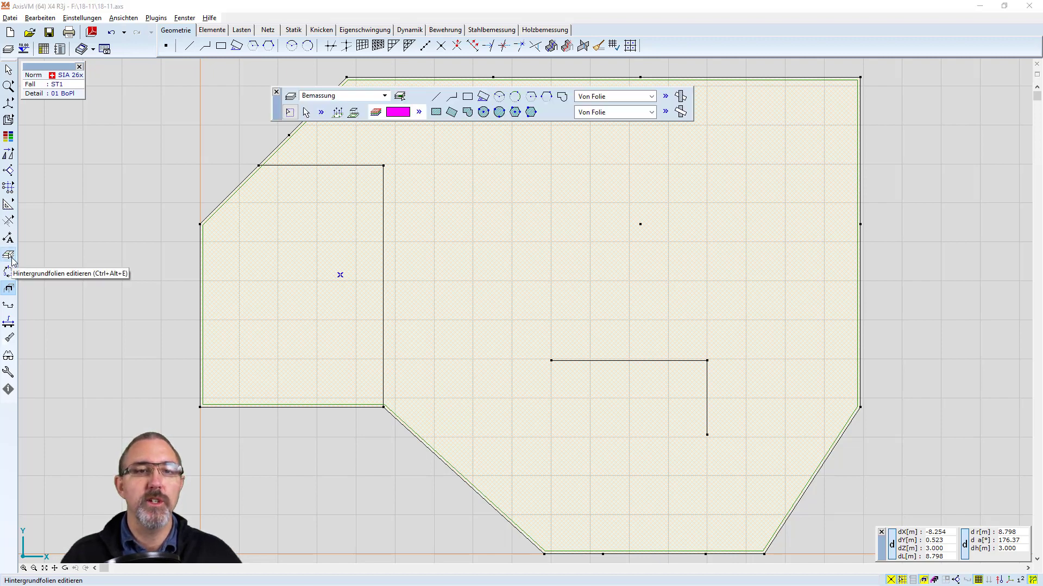
left_click(384, 96)
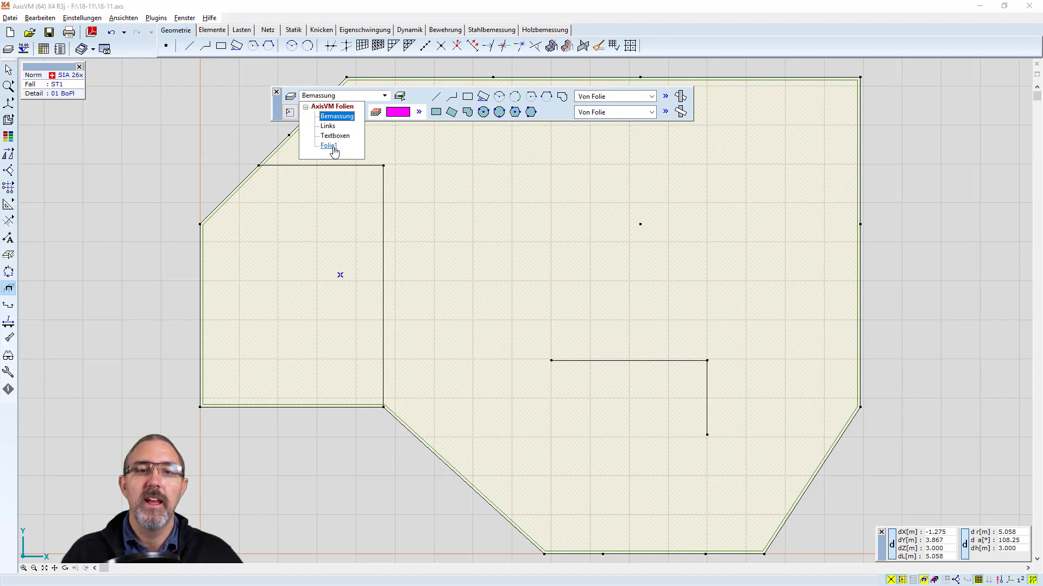
left_click(329, 146)
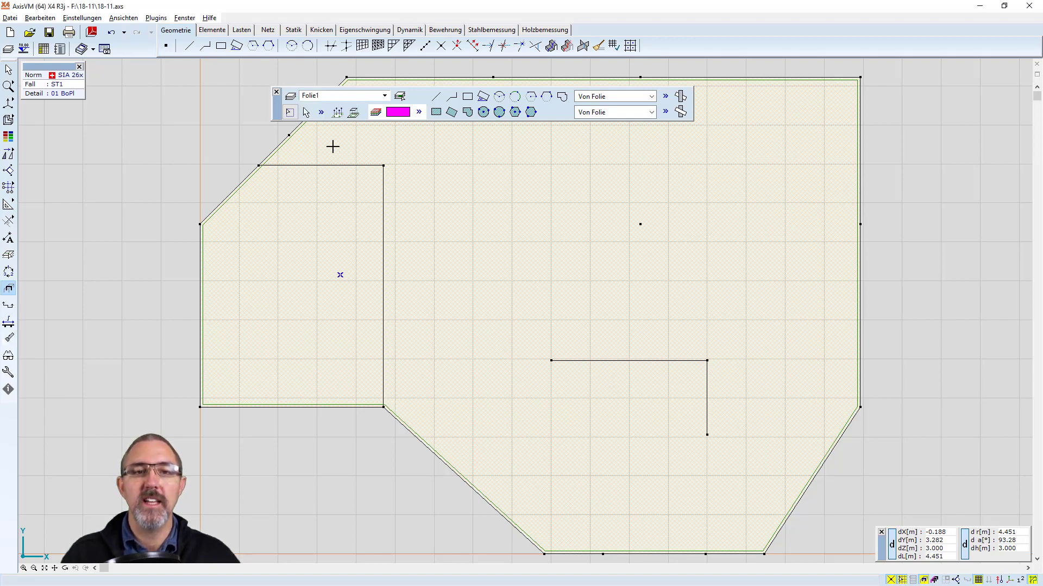
left_click(376, 112)
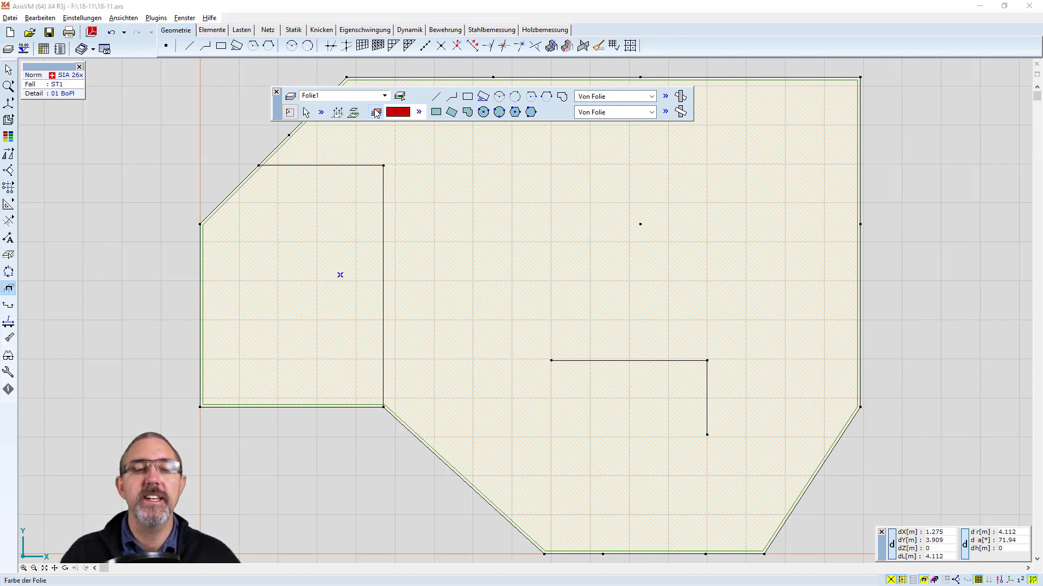
Draw a layer line from the slab's top-left corner to its bottom-right corner, and another from the top-right corner to that line.
left_click(436, 98)
left_click(346, 78)
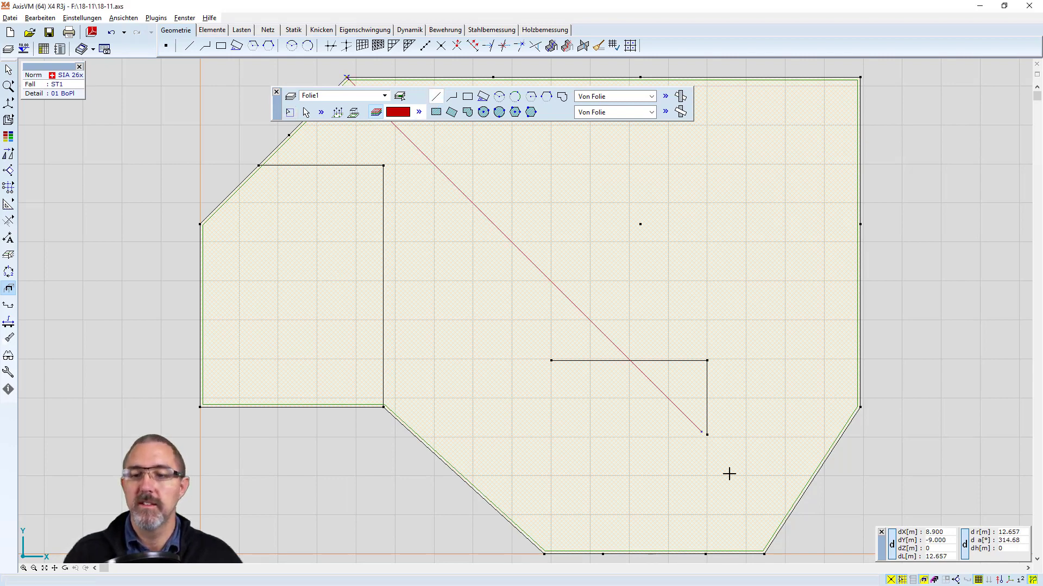
left_click(764, 554)
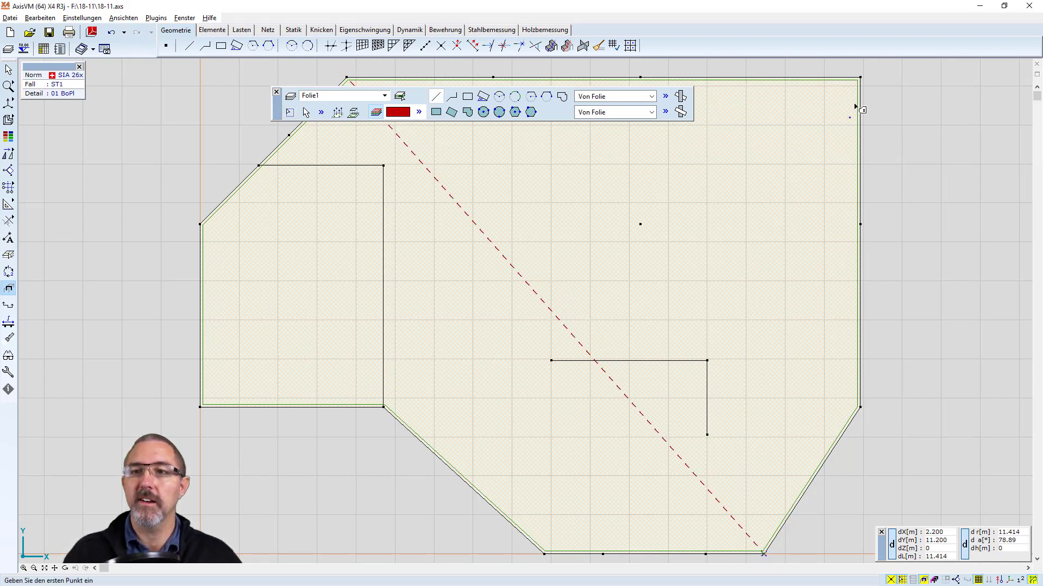
left_click(859, 78)
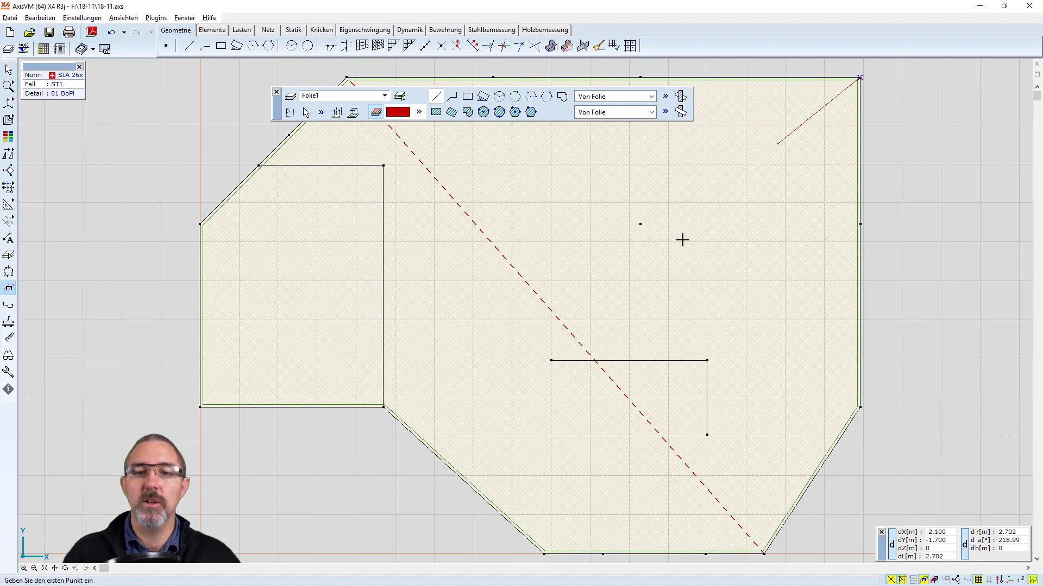
left_click(570, 332)
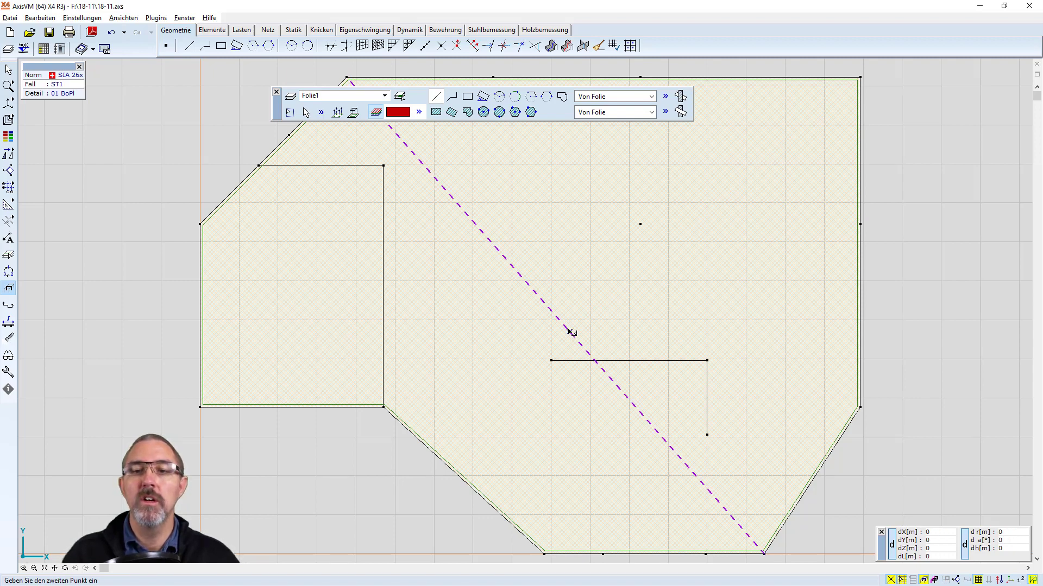
Draw an arc centred on the junction of the dashed lines, from the isolated node to the horizontal line below.
left_click(500, 97)
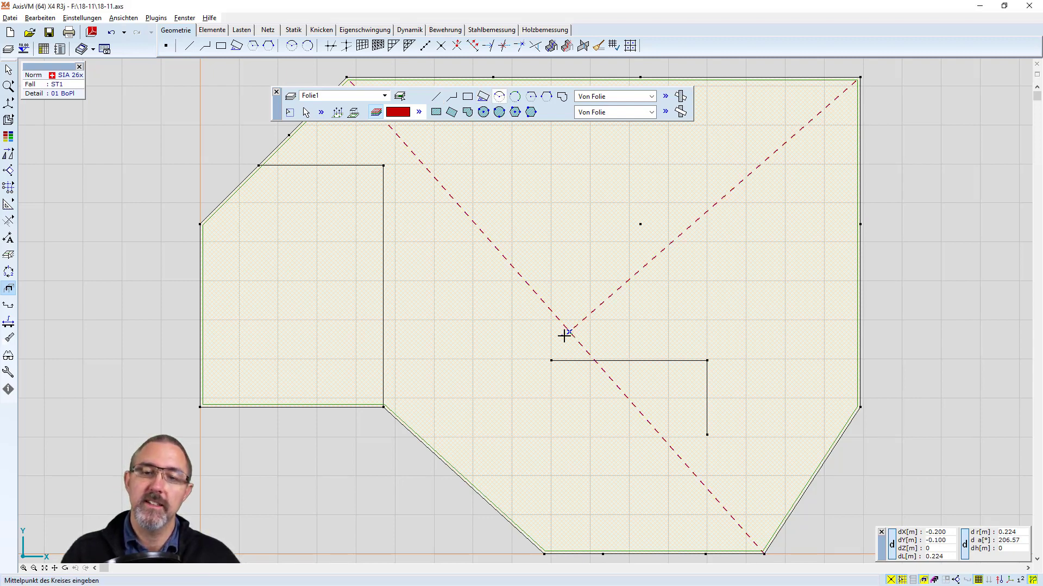
left_click(640, 224)
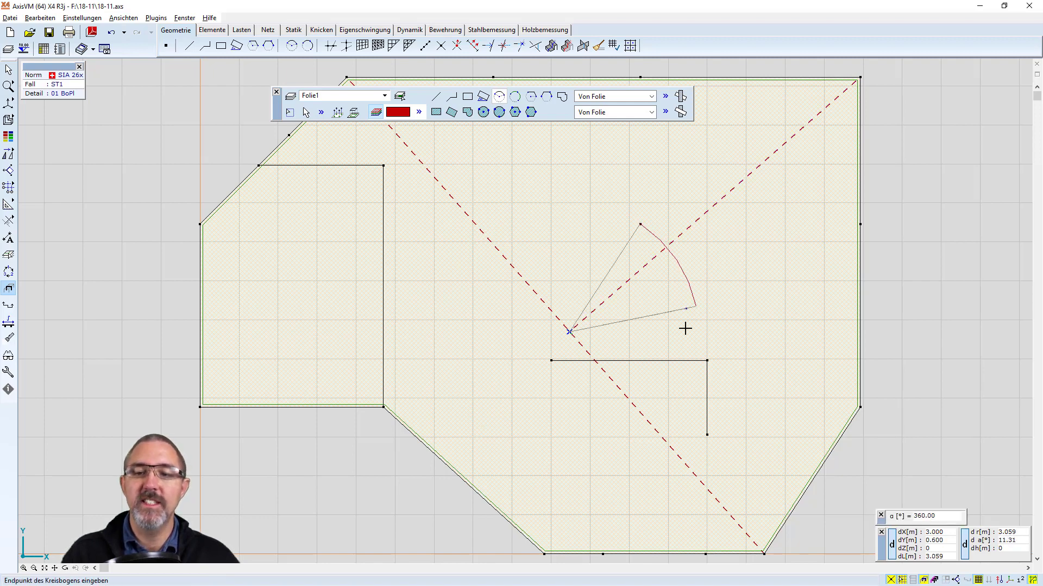
left_click(695, 360)
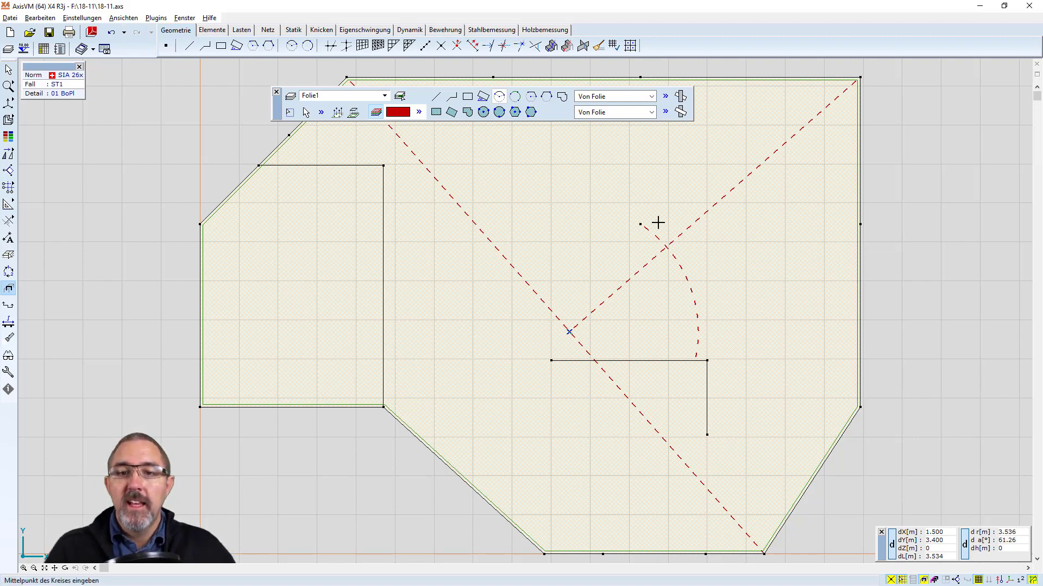
Draw a filled rectangle about 2.7 m high across the vertical inner line, its lower-right corner near the dashed lines' junction.
left_click(437, 115)
left_click(340, 191)
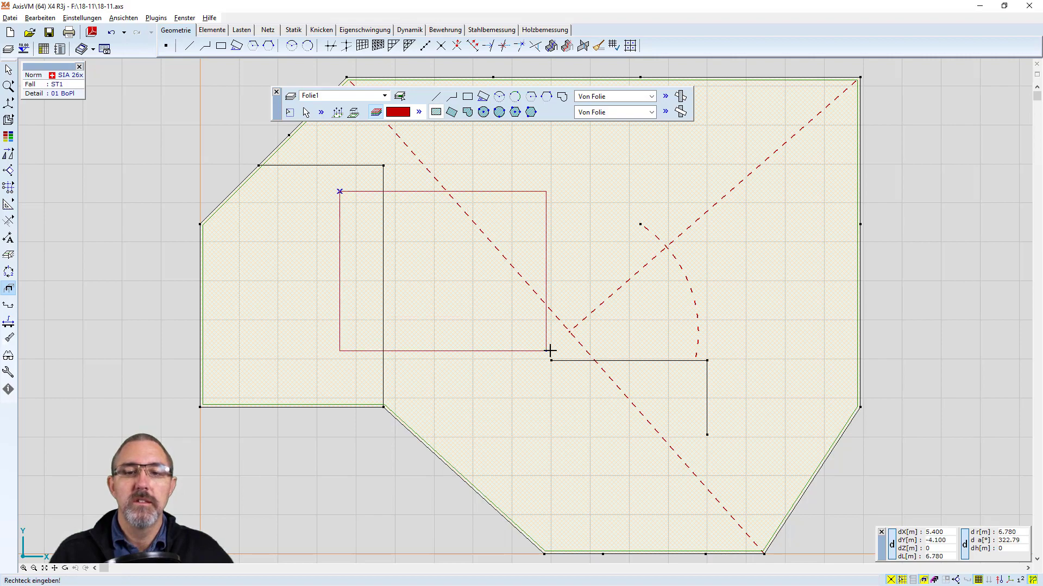
left_click(566, 297)
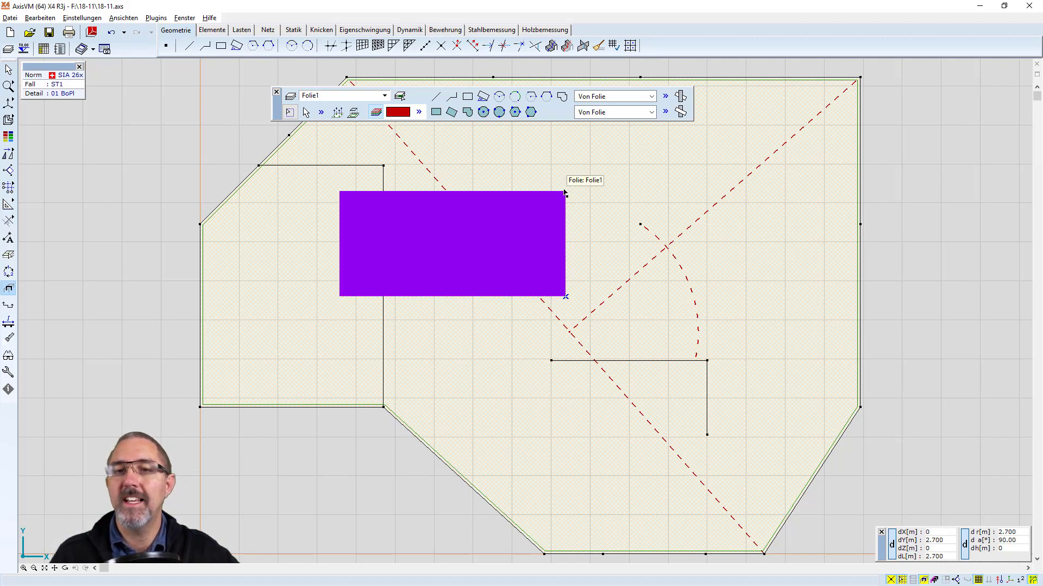
Reshape the filled rectangle into an irregular quadrilateral by moving its right-hand corners, and shift the whole shape down and left.
left_click_drag(564, 192, 662, 149)
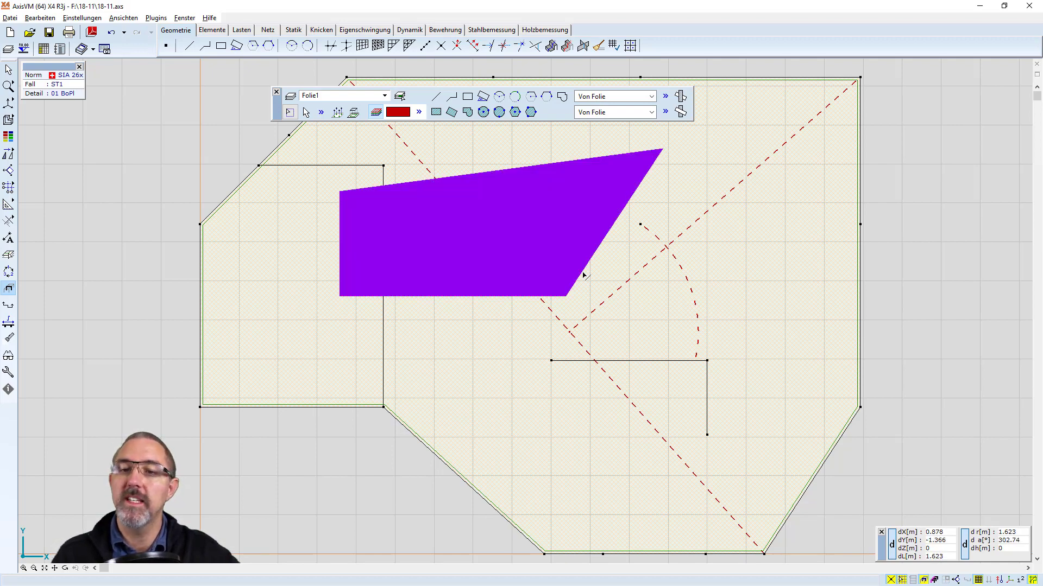
left_click_drag(567, 298, 565, 237)
left_click_drag(617, 192, 559, 271)
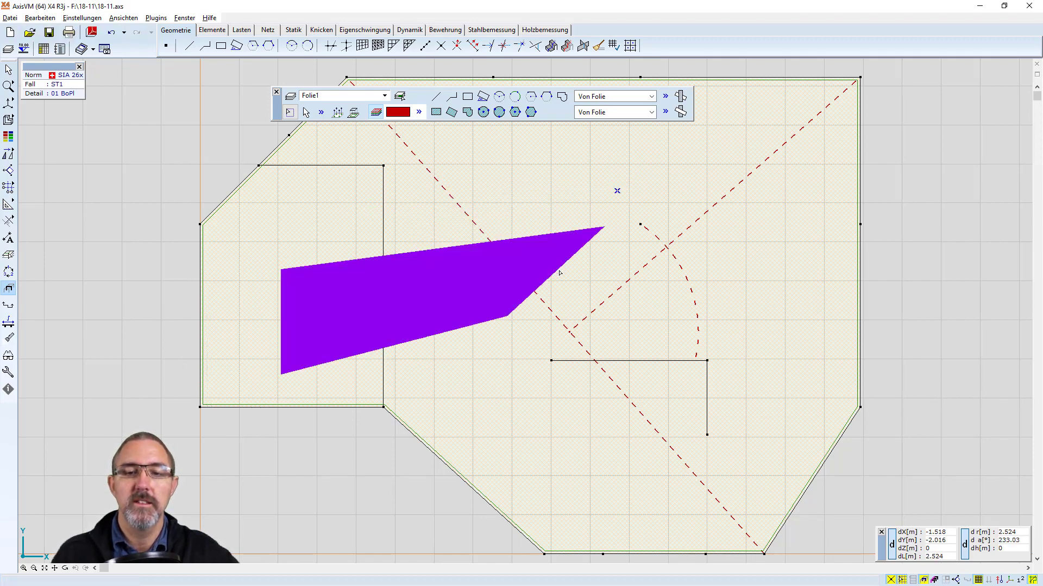
left_click_drag(604, 229, 476, 177)
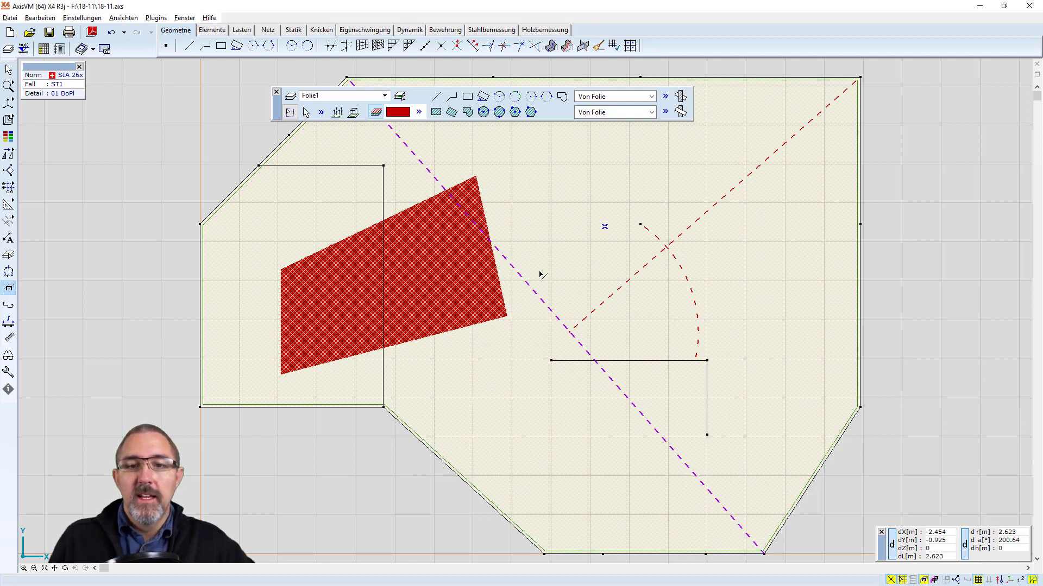
Try drawing model lines snapped to the dashed lines' junction, the arc and the slab's top-right corner, and undo them.
left_click(193, 47)
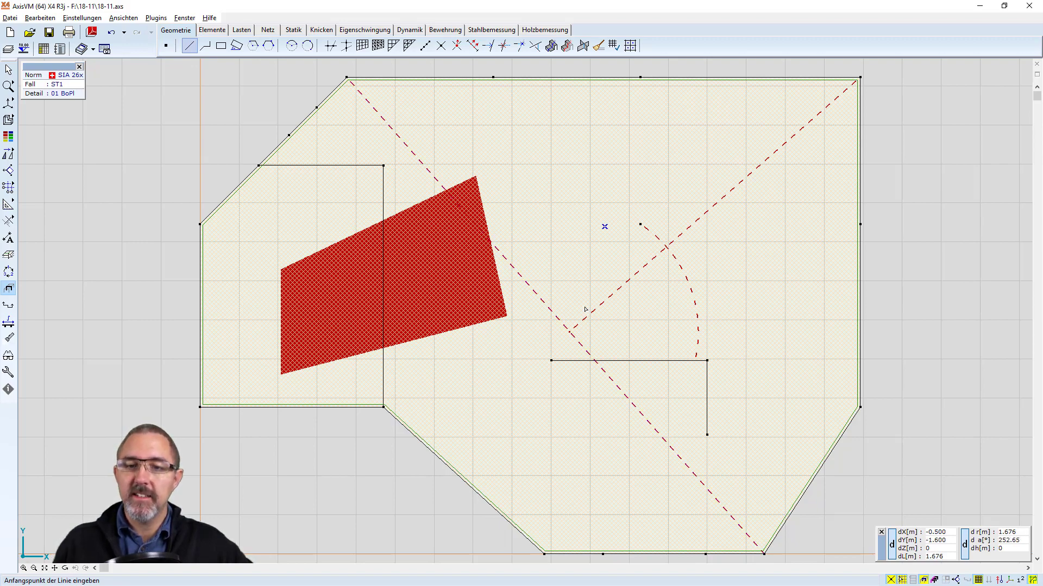
left_click(570, 332)
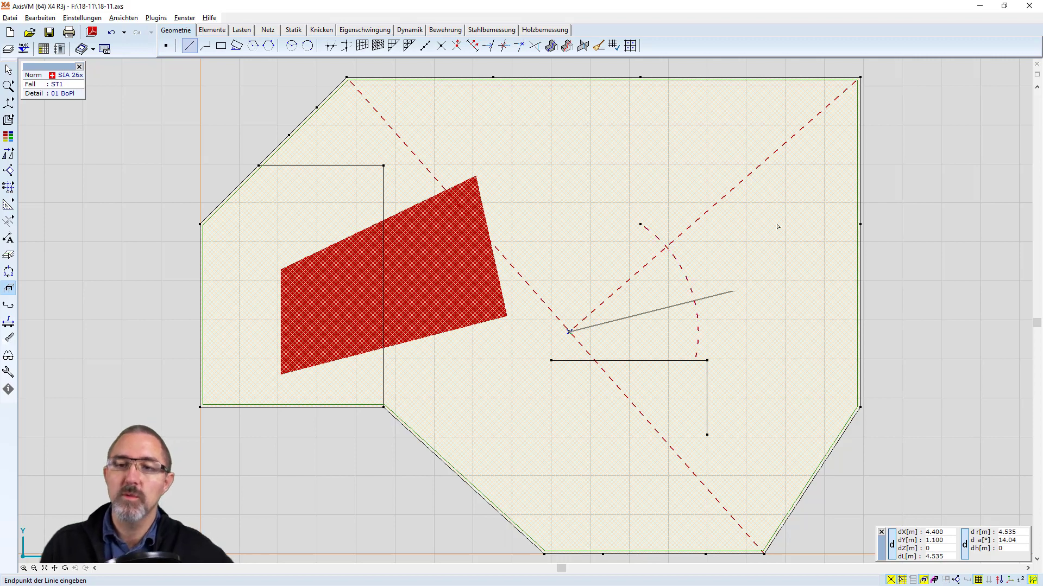
left_click(695, 306)
left_click(695, 305)
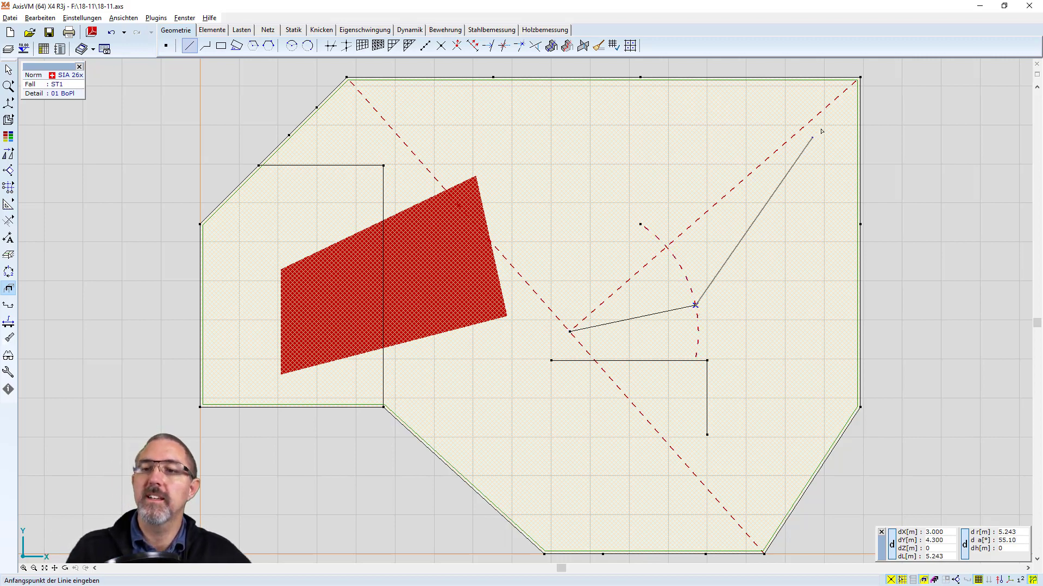
left_click(860, 78)
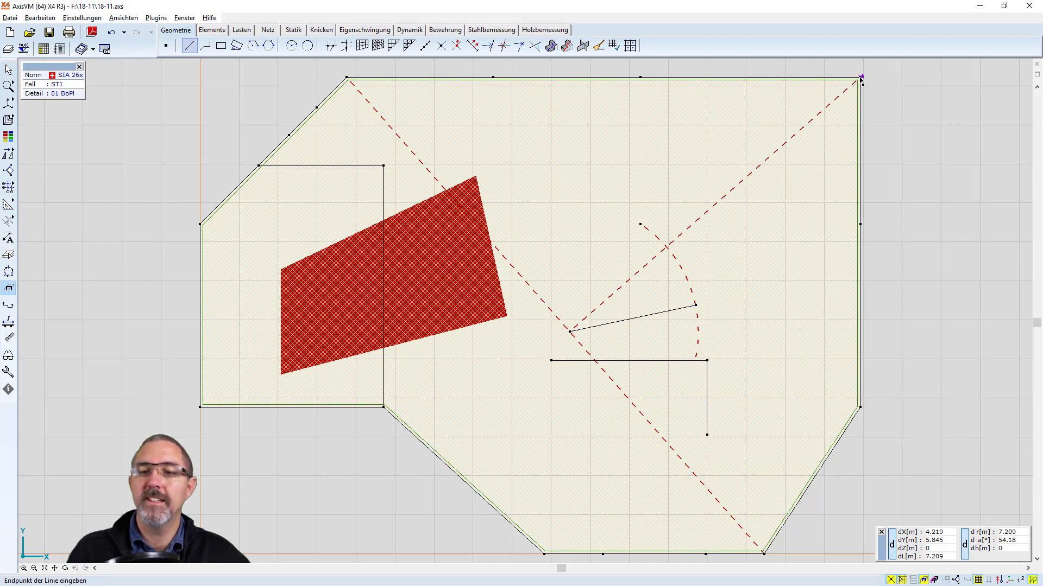
left_click(111, 33)
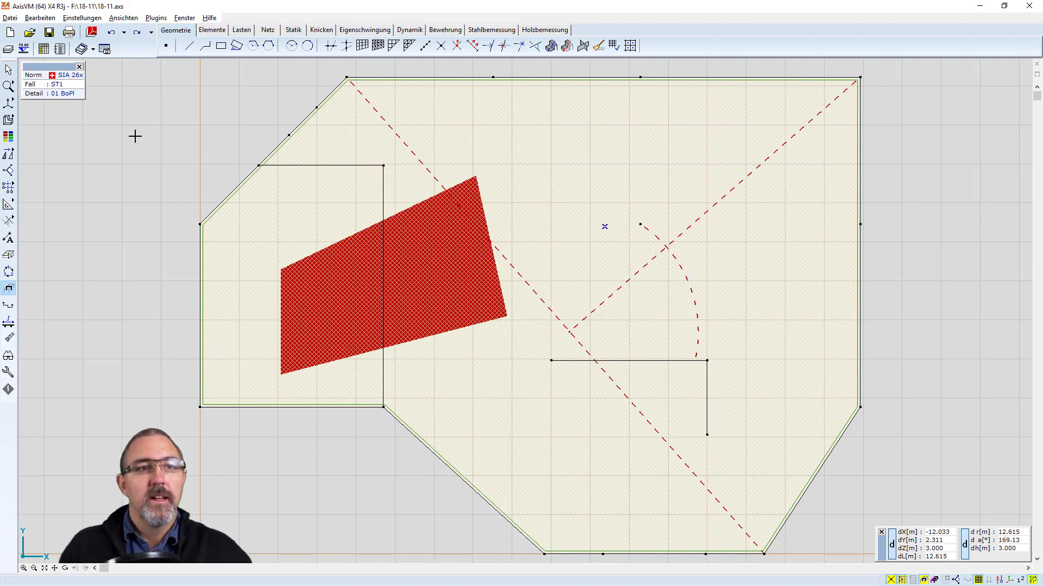
Add a second AxisVM layer in the layer manager and set its colour to bright green.
left_click(8, 48)
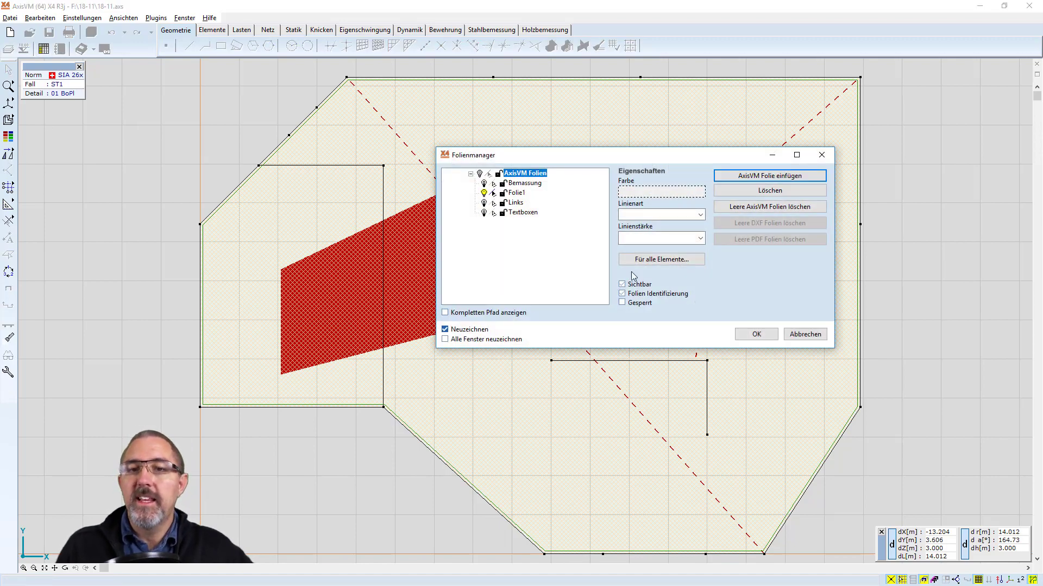
left_click(769, 175)
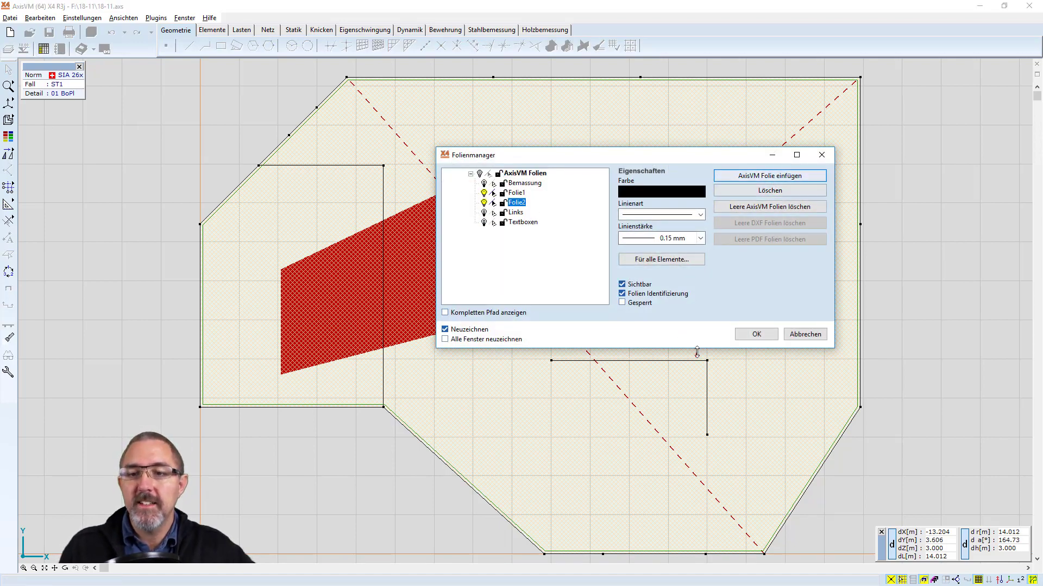
left_click(655, 194)
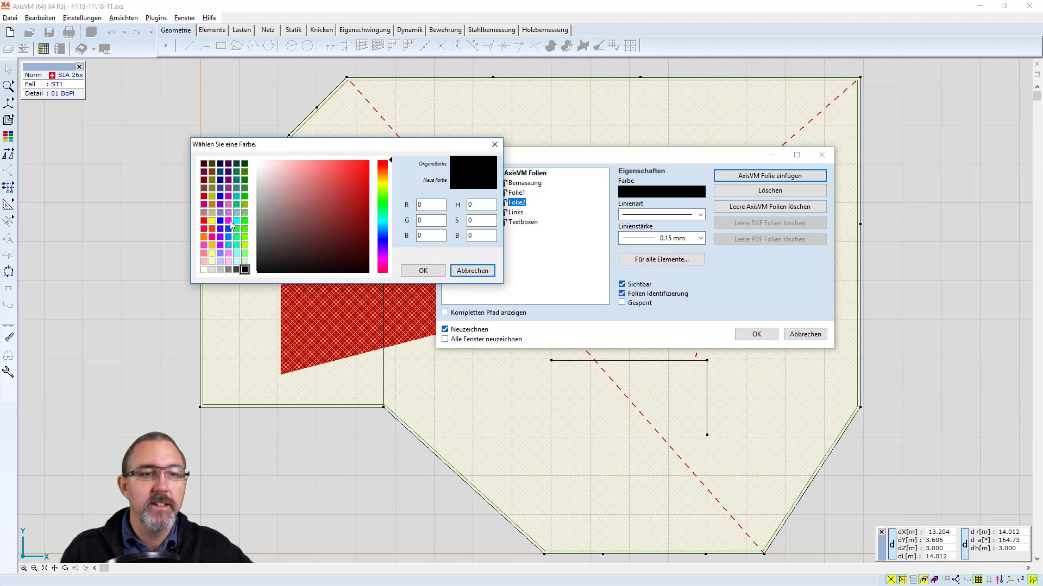
left_click(244, 221)
left_click(423, 271)
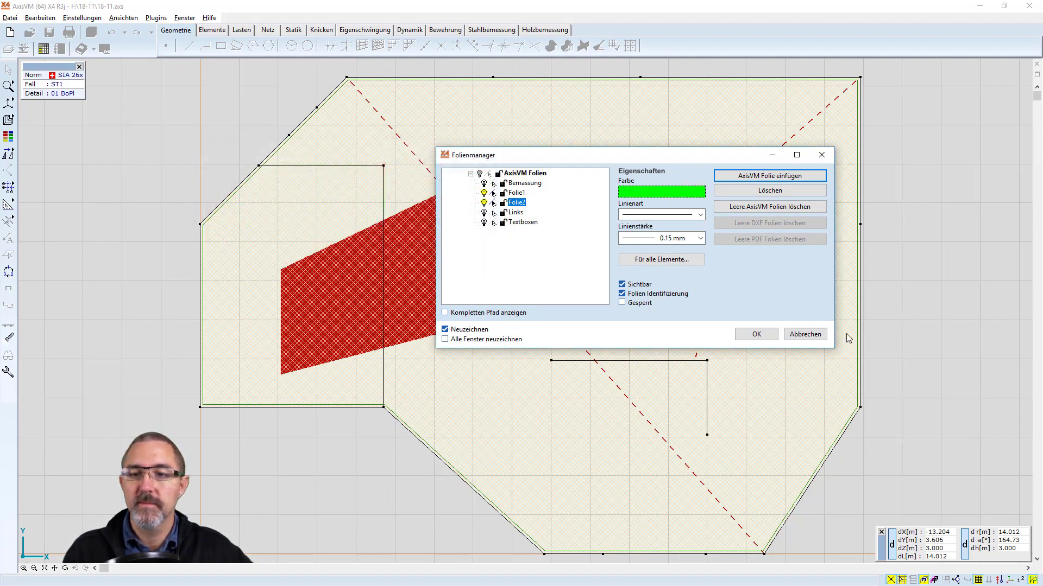
Draw a closed irregular quadrilateral with a polyline on layer Folie2 around the dashed arc, its lower side about 3.8 m long.
left_click(756, 334)
left_click(8, 289)
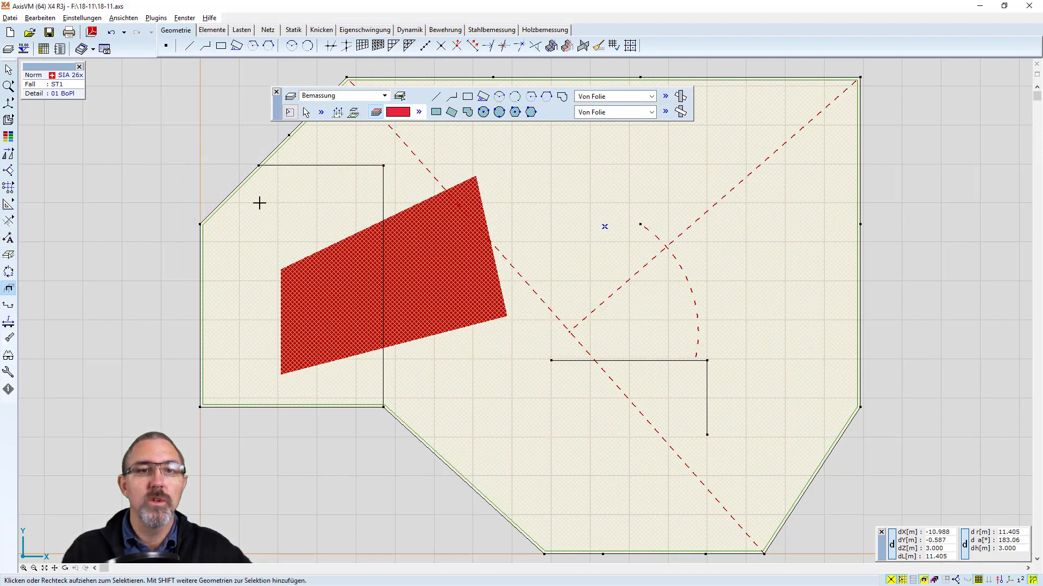
left_click(384, 95)
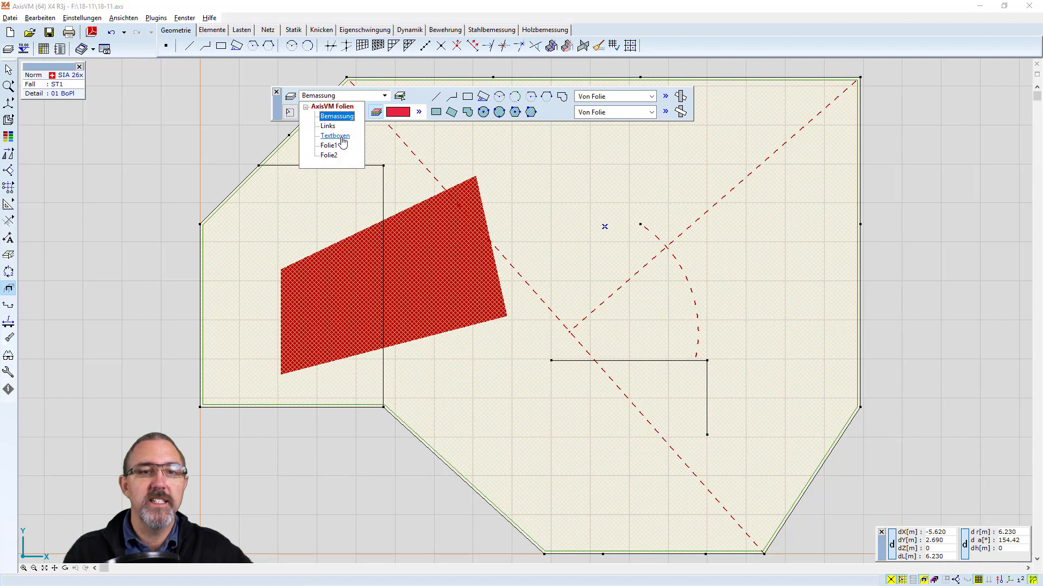
left_click(330, 157)
left_click(452, 96)
left_click(565, 183)
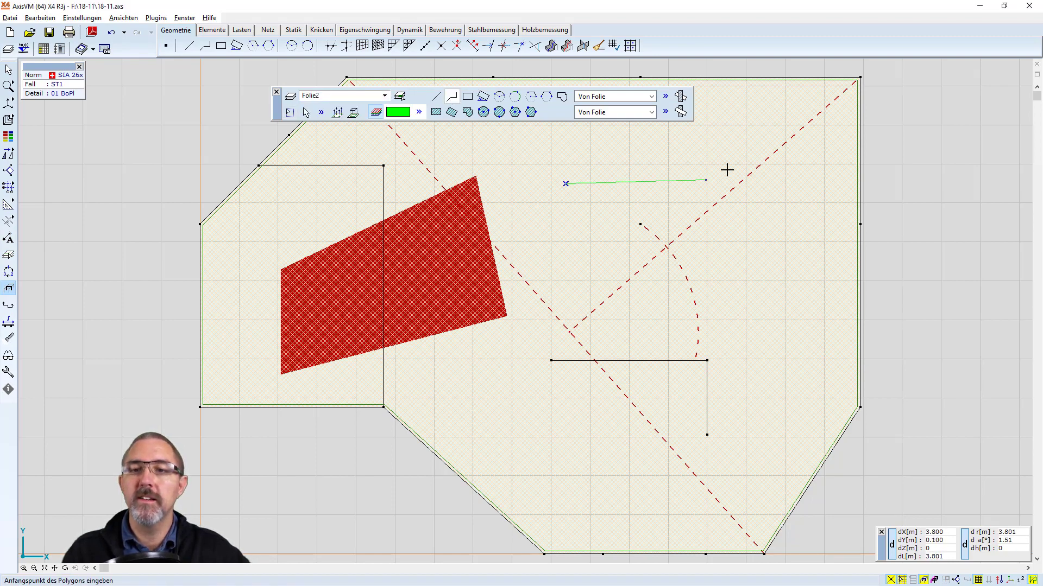
left_click(729, 164)
left_click(767, 297)
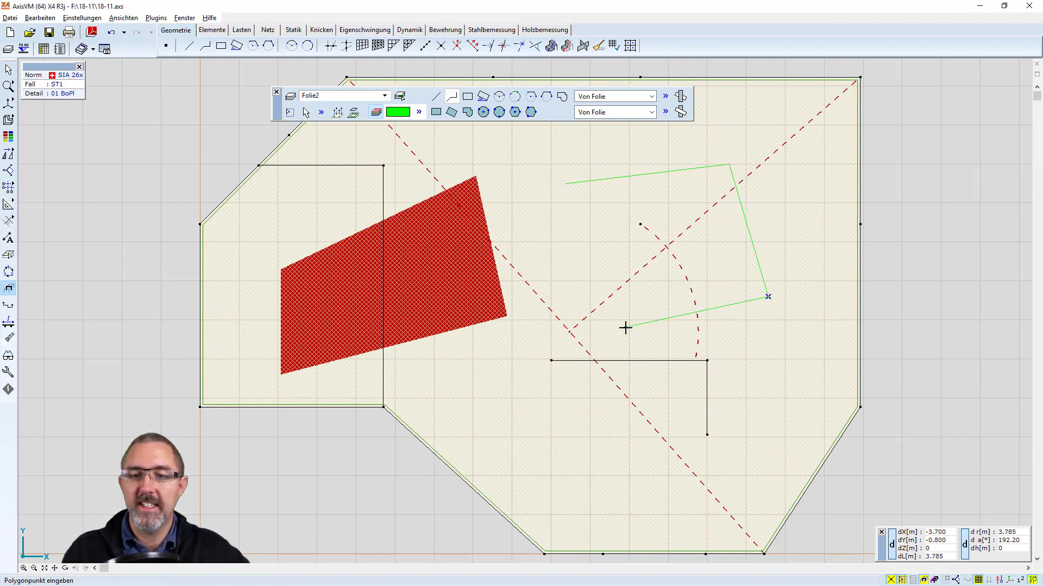
left_click(624, 328)
left_click(566, 183)
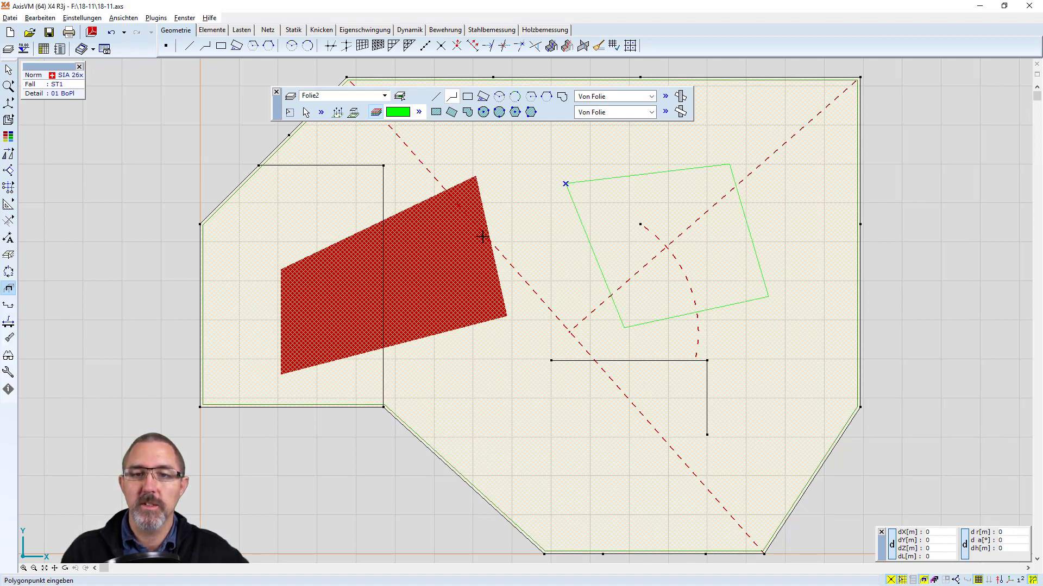
In the layer manager, hide and redisplay layers Folie2 and Folie1 in turn, leaving both visible.
left_click(288, 97)
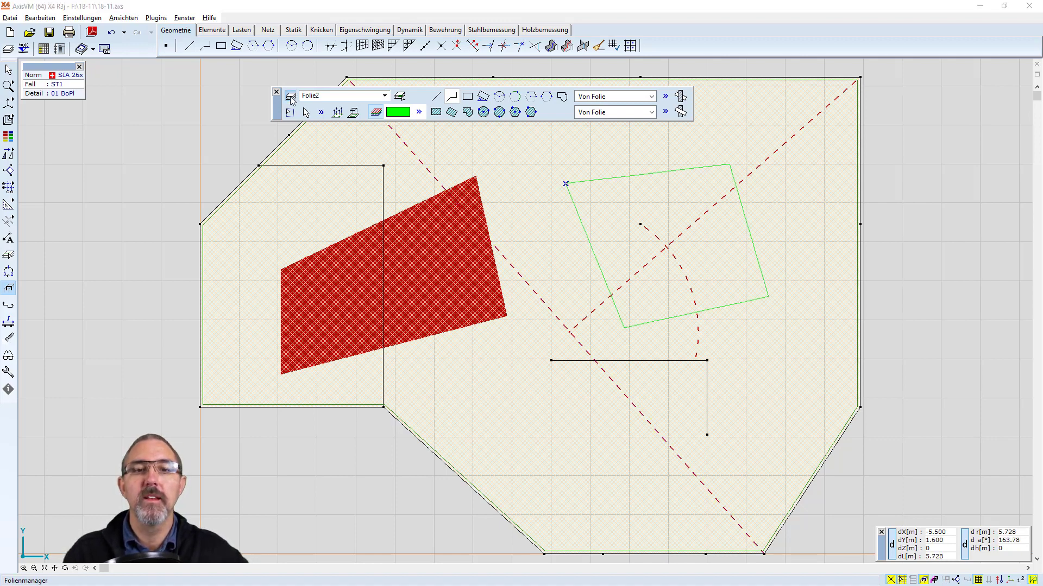
mouse_move(561, 156)
left_mouse_down()
mouse_move(689, 299)
mouse_move(686, 356)
left_mouse_up()
left_click(608, 402)
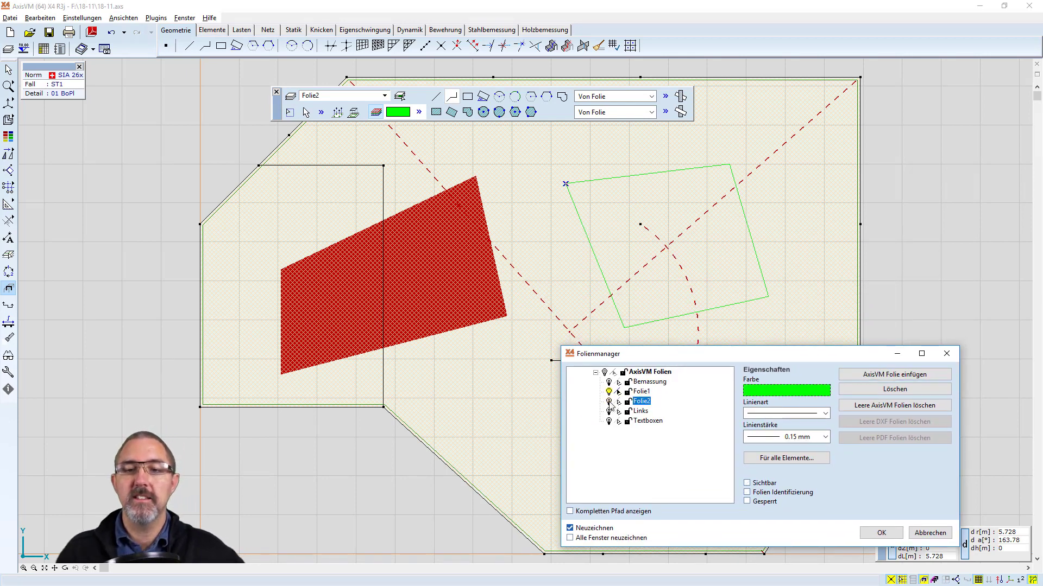
left_click(609, 402)
left_click(608, 392)
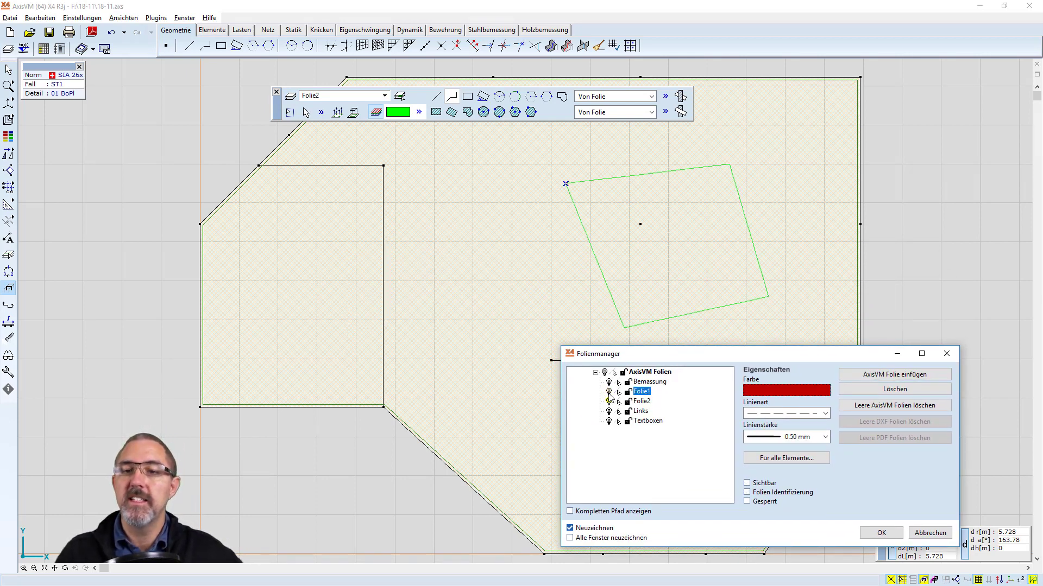
left_click(609, 392)
left_click(608, 402)
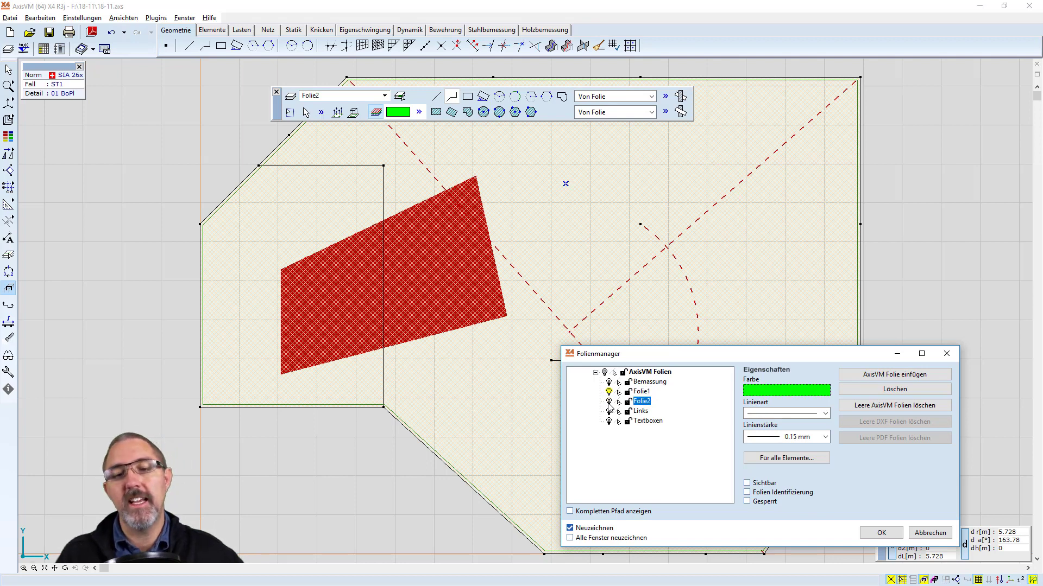
left_click(609, 402)
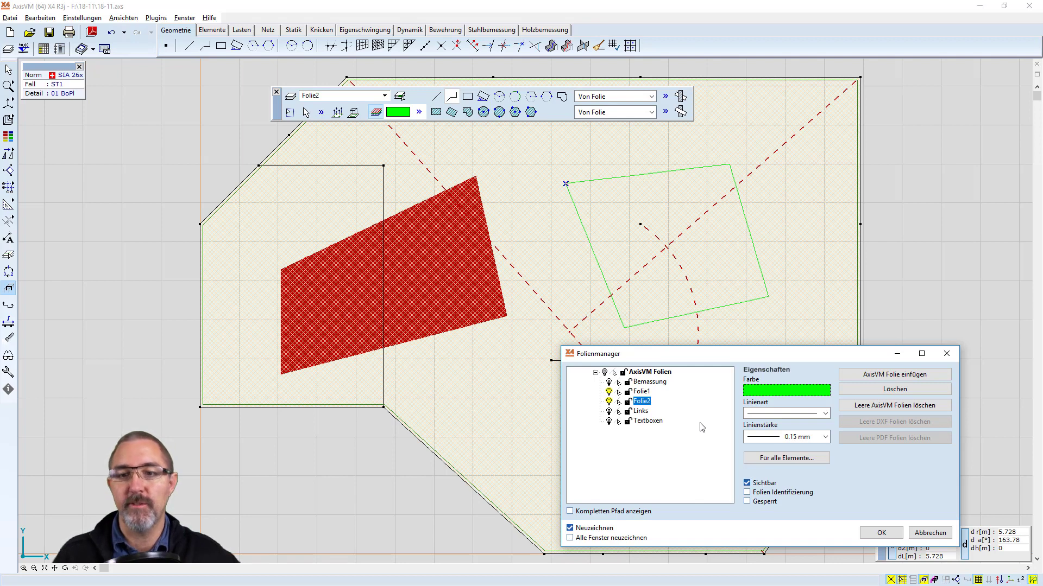
Switch on identification for layer Folie1, hide and redisplay that layer, and apply the layer settings.
left_click(609, 394)
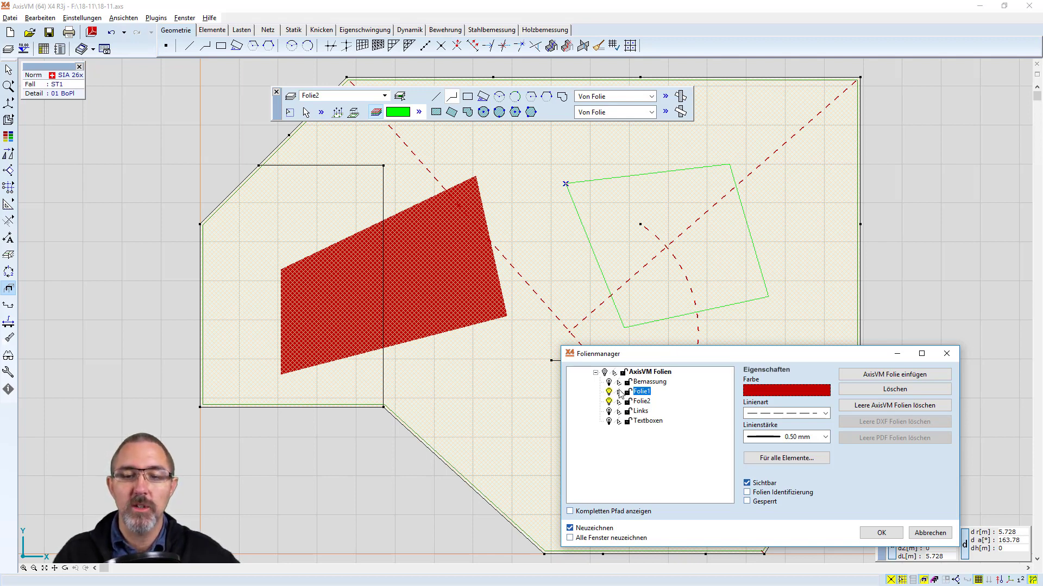
left_click(619, 391)
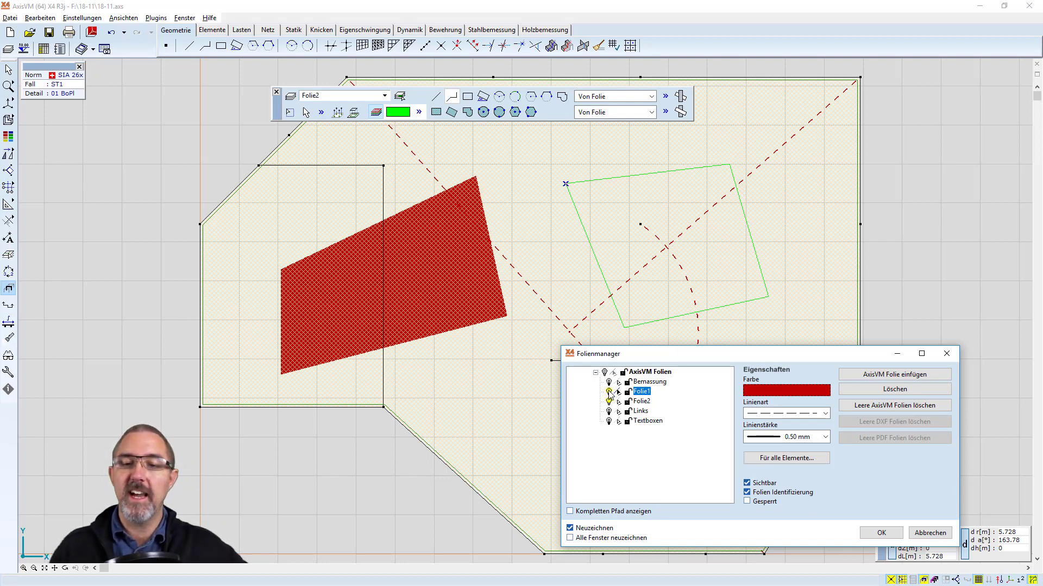
left_click(610, 393)
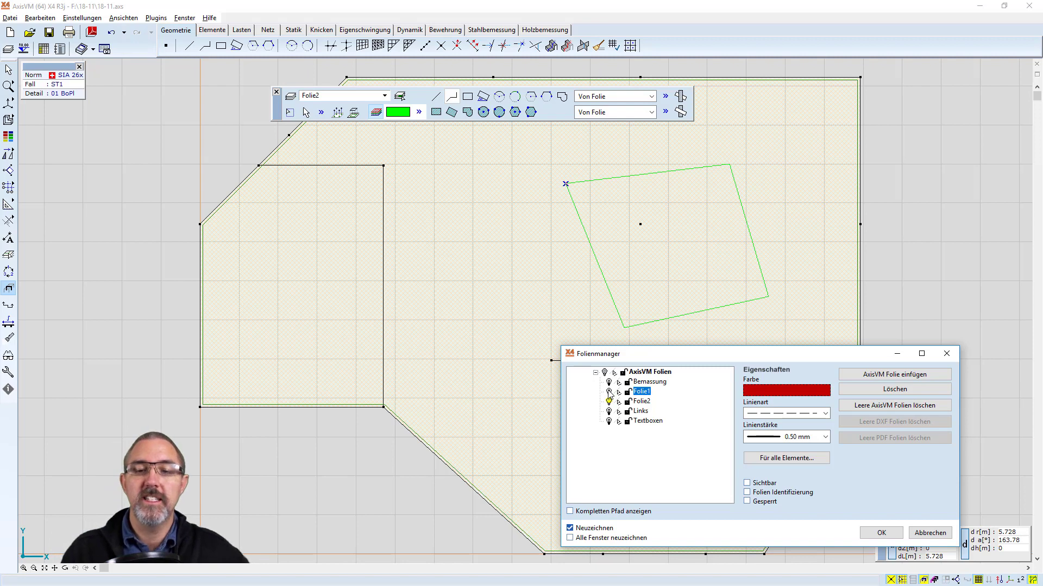
left_click(609, 392)
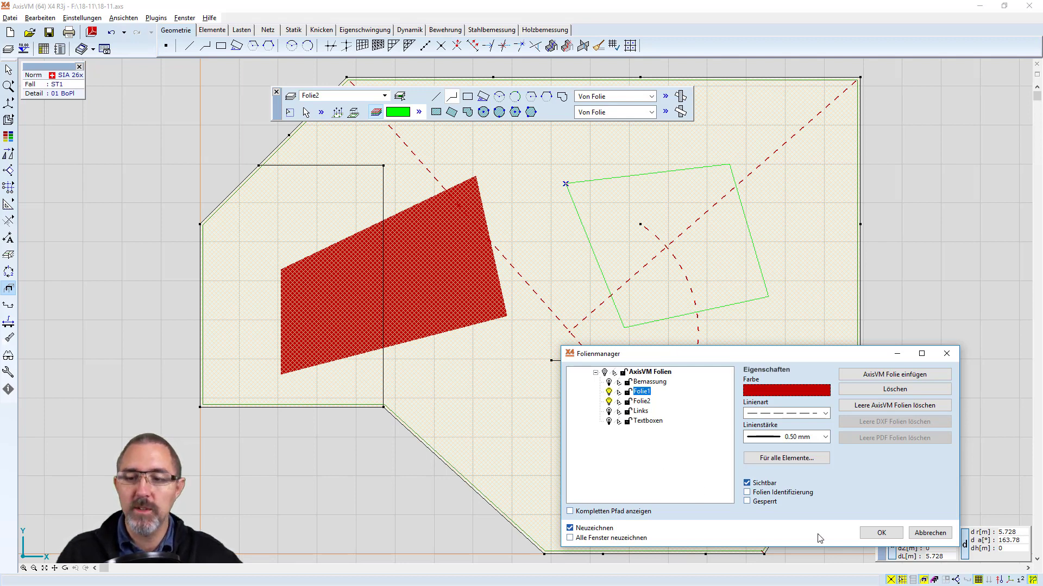
left_click(880, 533)
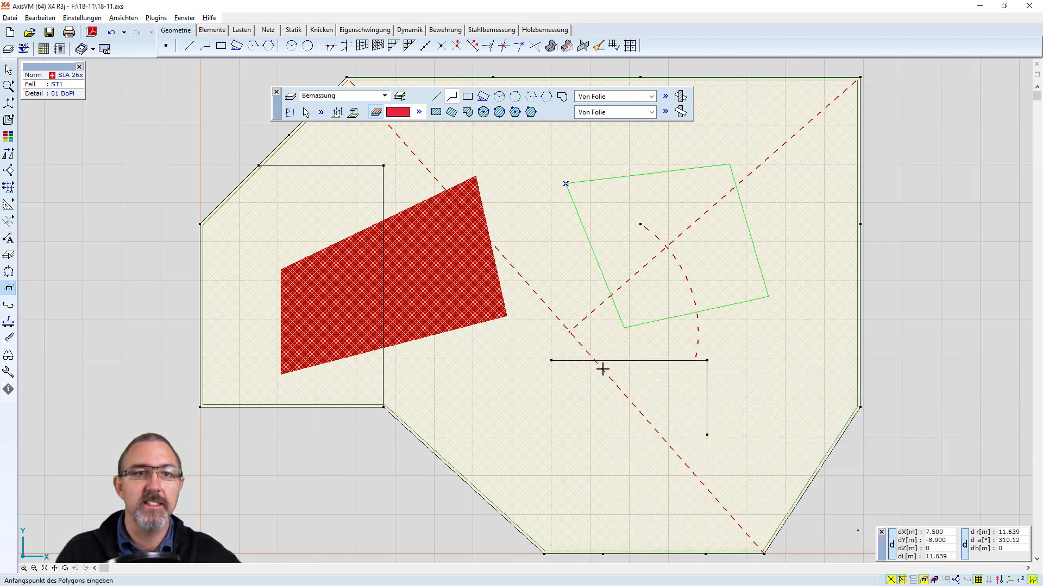
Try starting a model line at the green quadrilateral's upper-left corner, and switch on identification for layer Folie1.
left_click(189, 46)
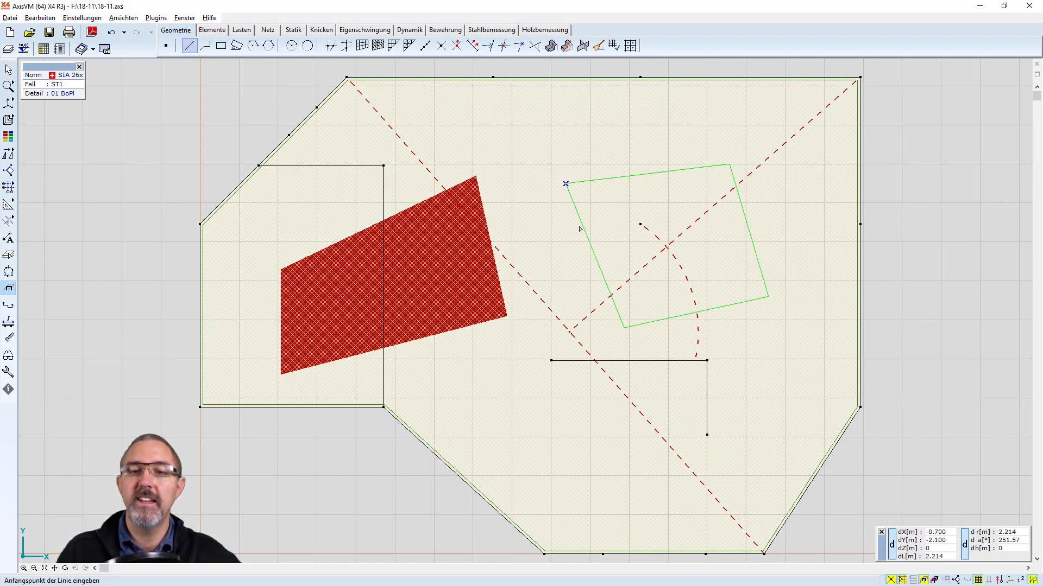
left_click(566, 184)
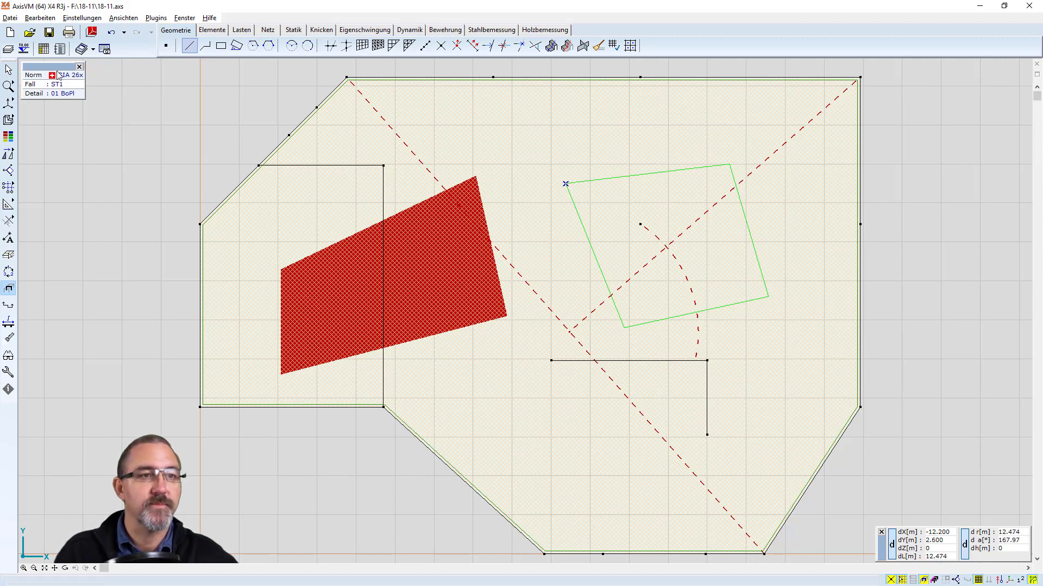
left_click(8, 49)
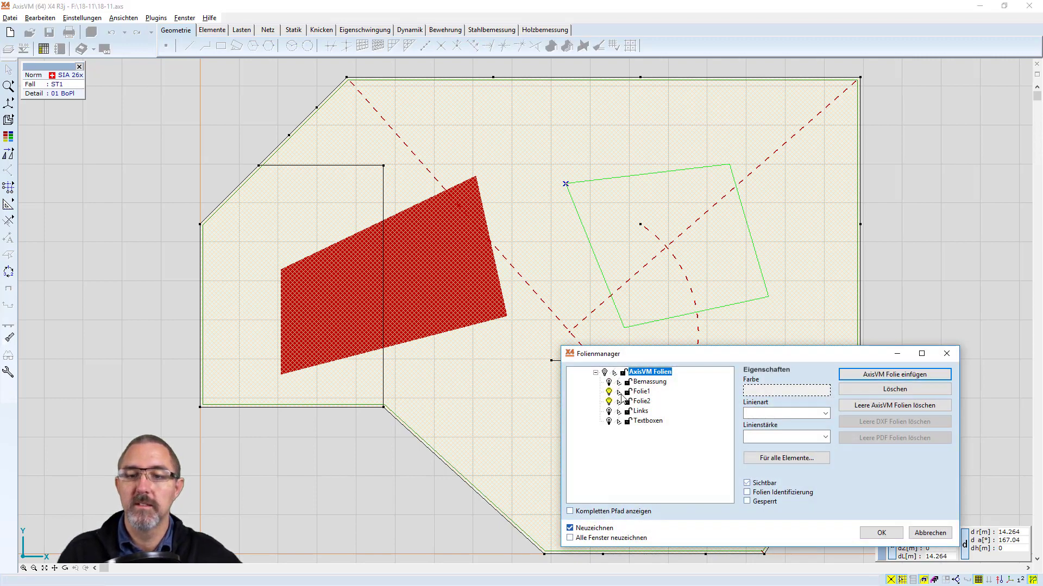
left_click(640, 392)
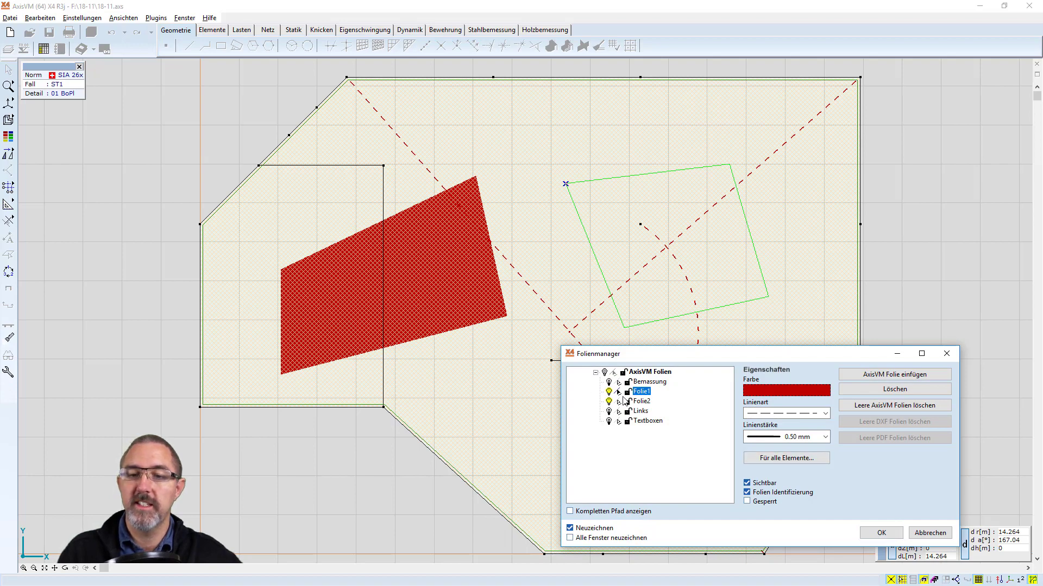
left_click(881, 533)
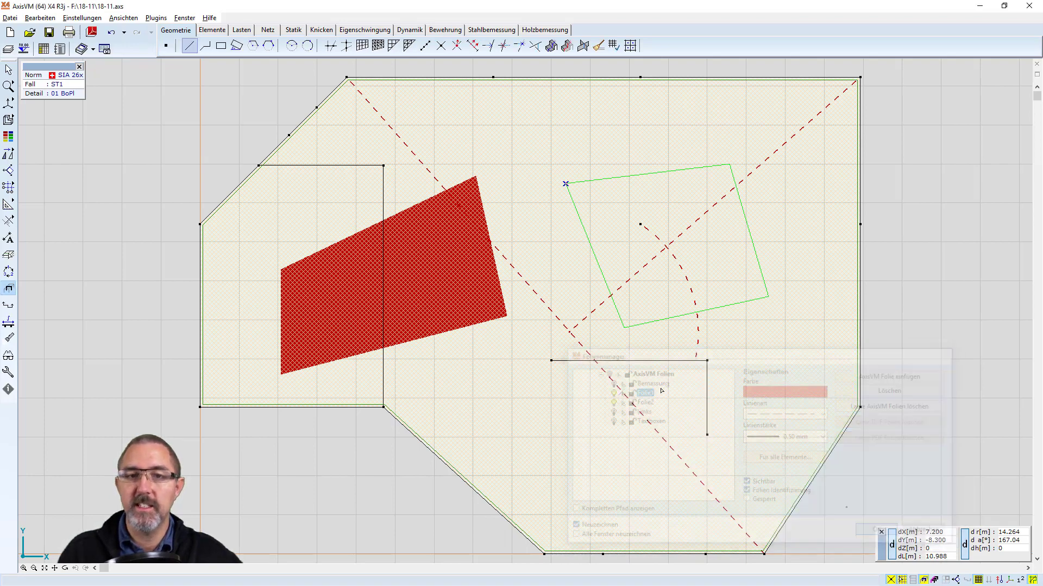
Draw a model line from the filled red shape's top corner to a node on the slab's upper edge, and undo it.
left_click(477, 177)
left_click(640, 77)
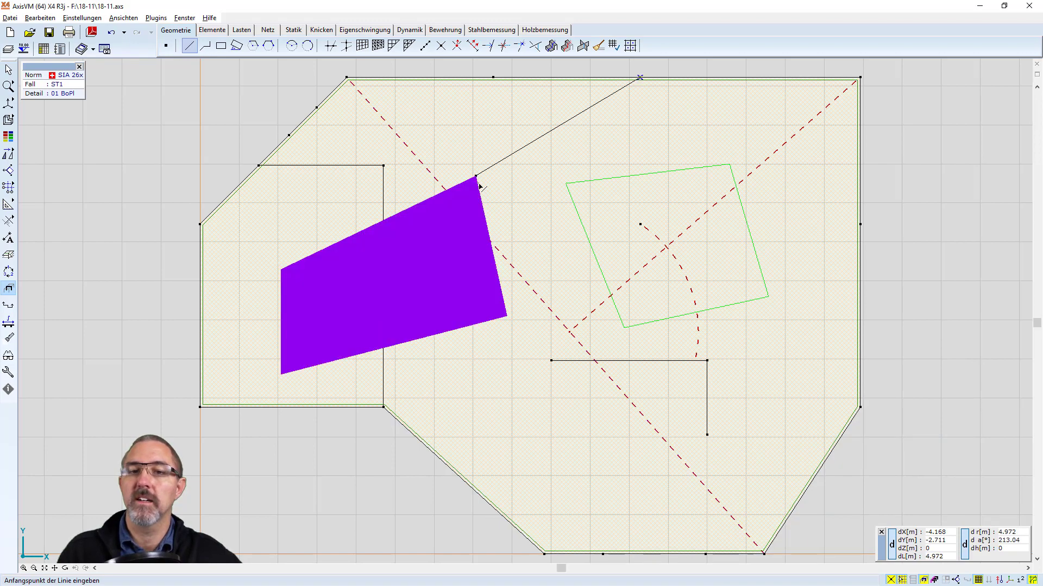
left_click(109, 35)
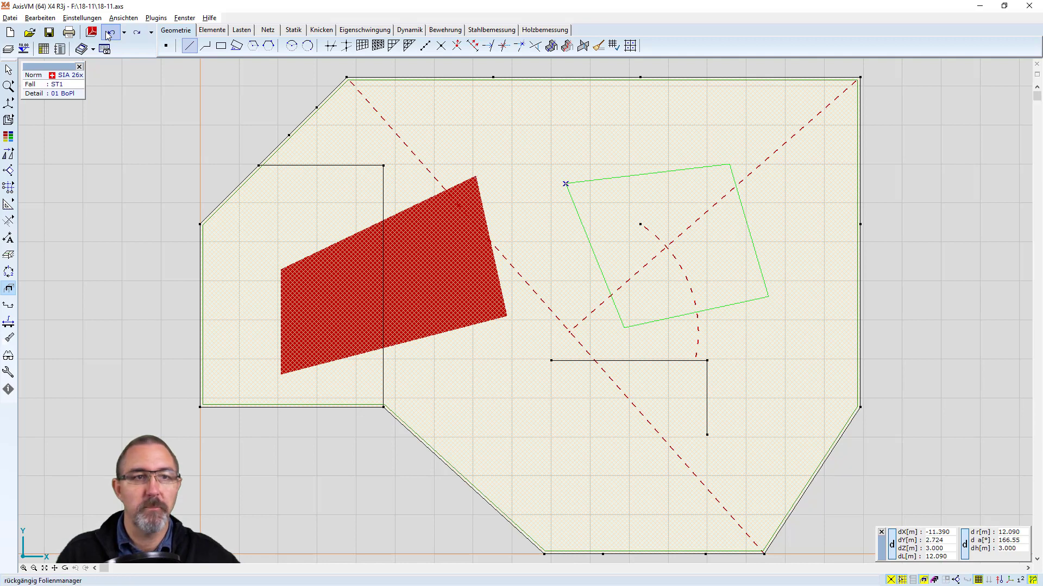
key("Escape")
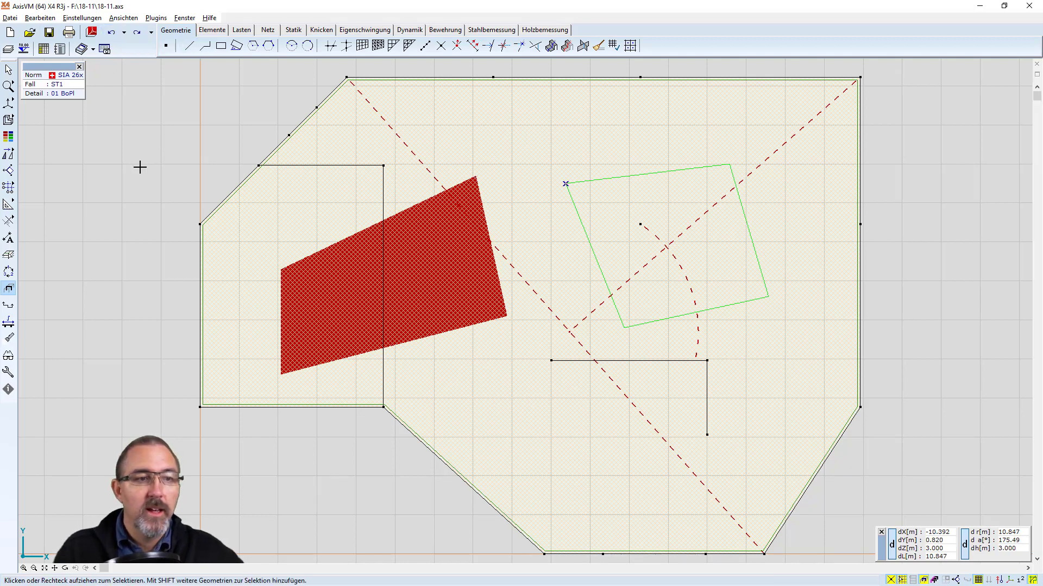
Convert the outline of the filled red quadrilateral into AxisVM model lines.
left_click(9, 255)
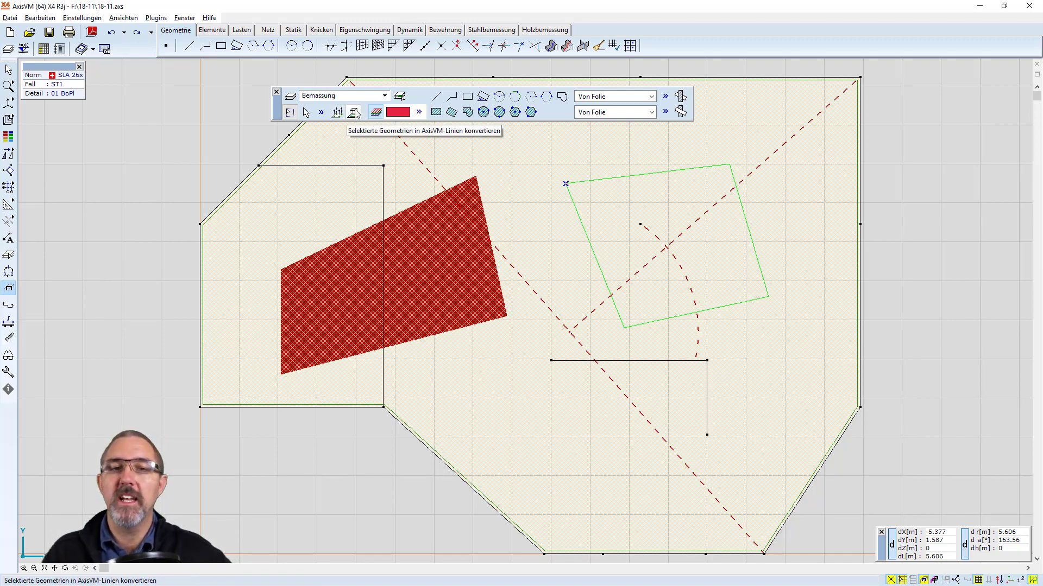
left_click(356, 113)
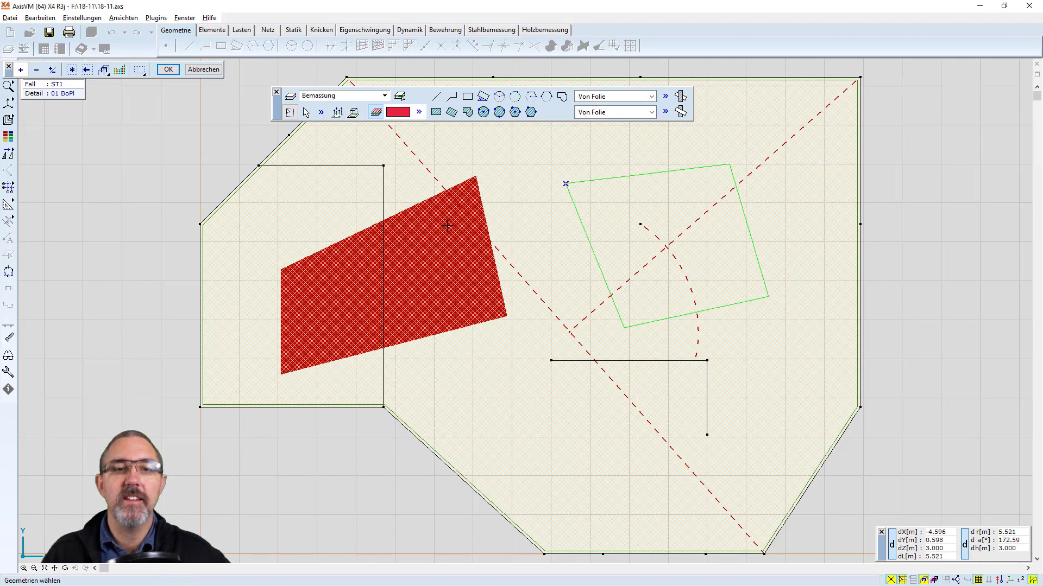
left_click(438, 202)
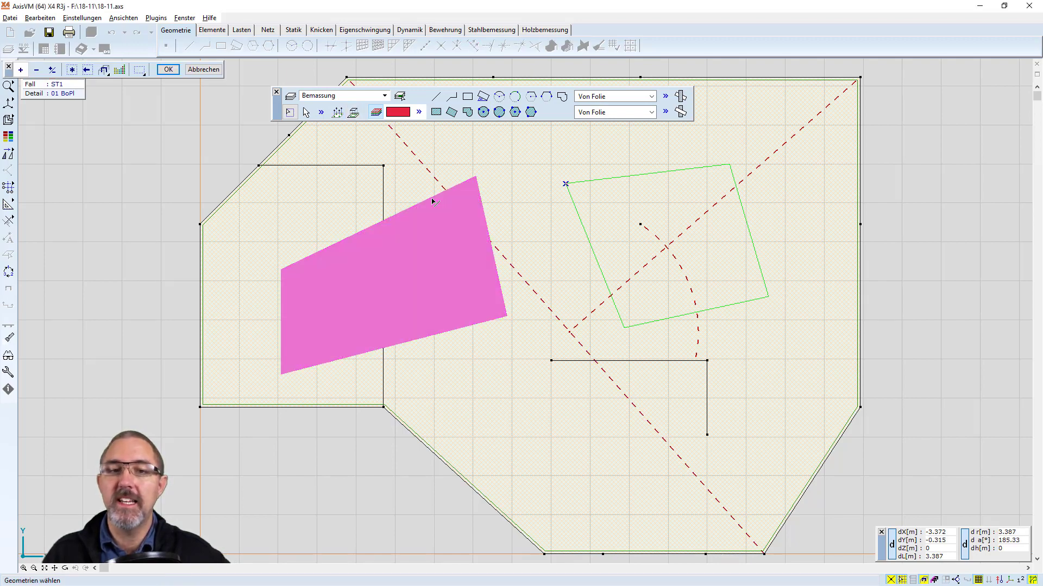
left_click(171, 69)
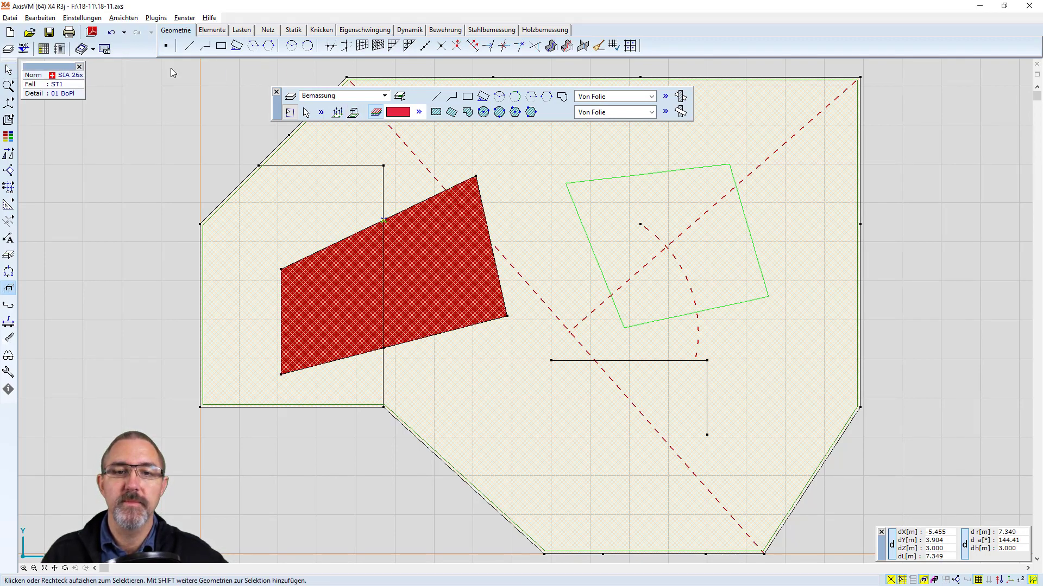
Preview the converted lines with layer Folie1 hidden, discard that layer change, and undo the conversion.
left_click(290, 96)
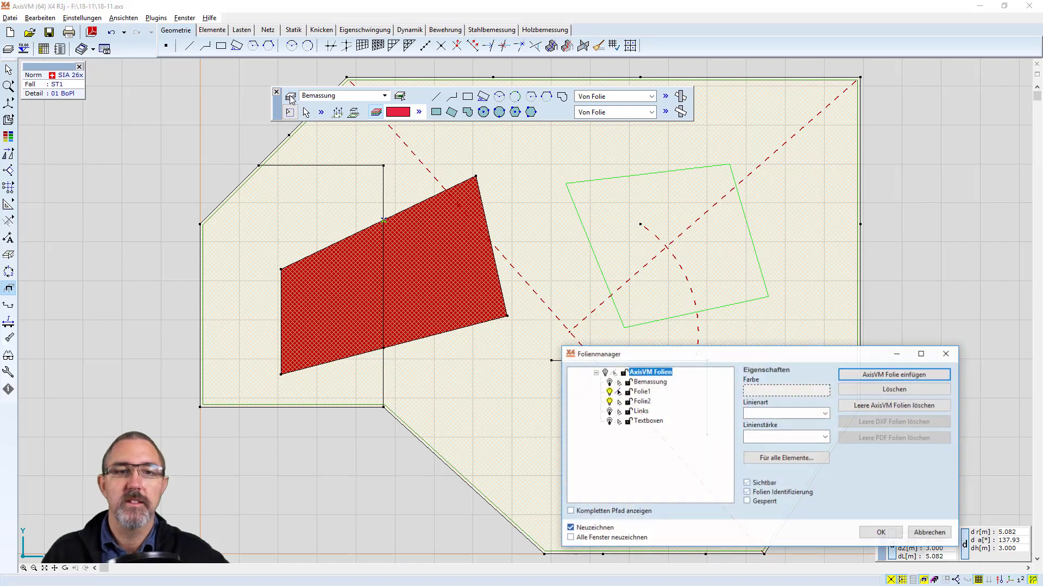
left_click(609, 391)
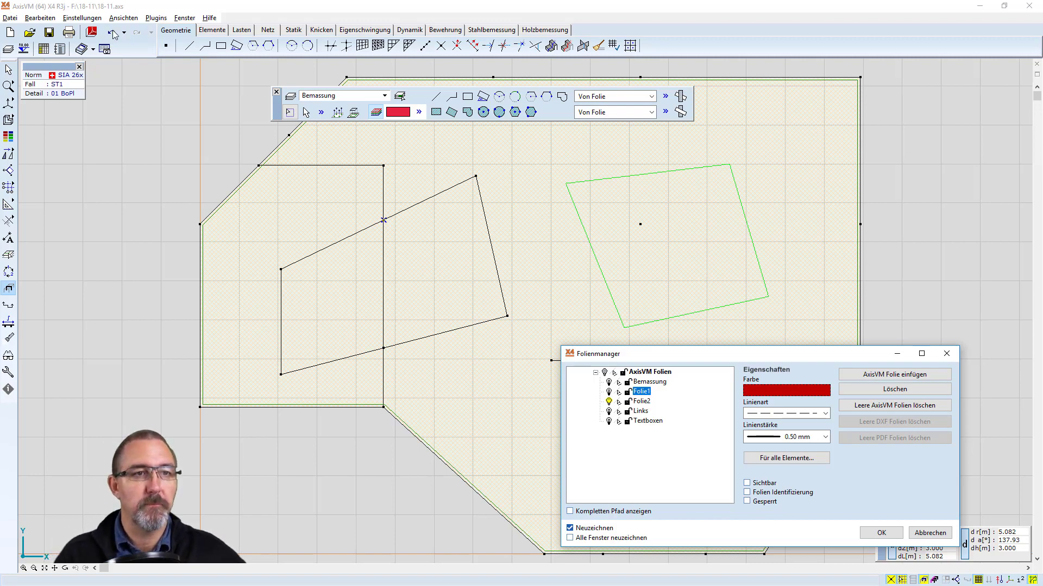
key("Return")
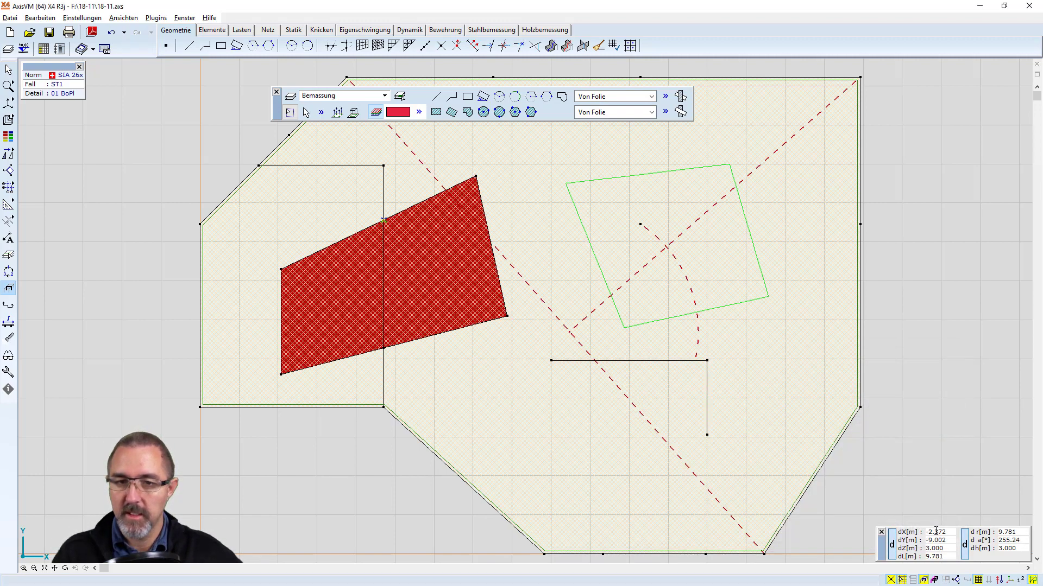
left_click(111, 33)
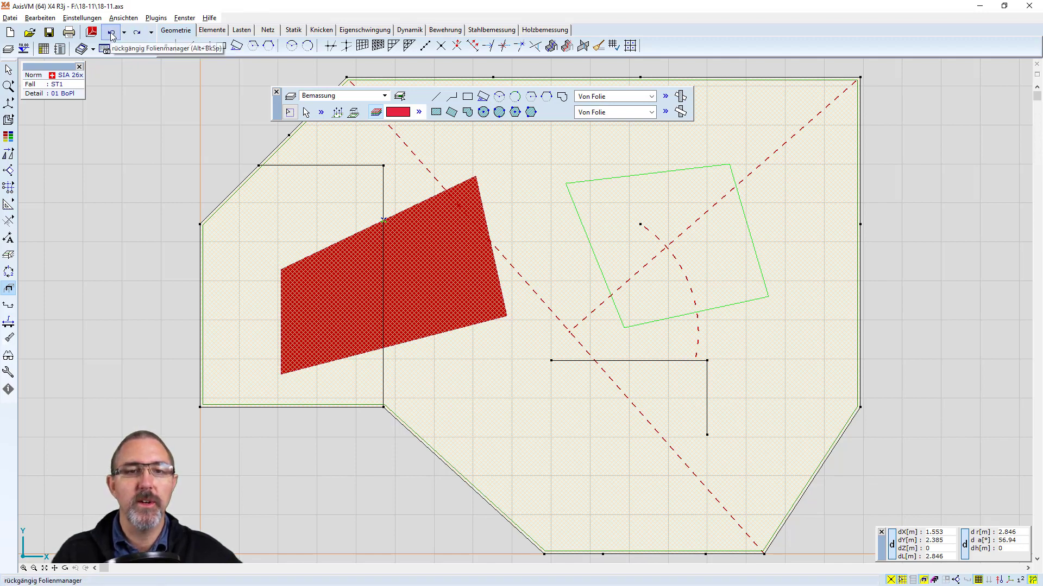
left_click(277, 93)
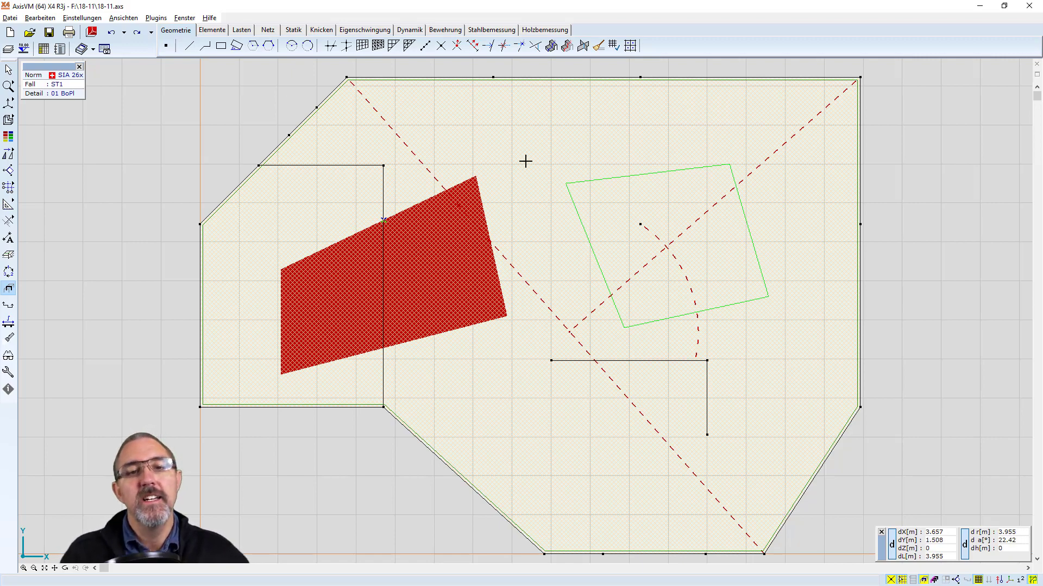
Switch off the visibility of all background layers at once.
left_click(418, 169)
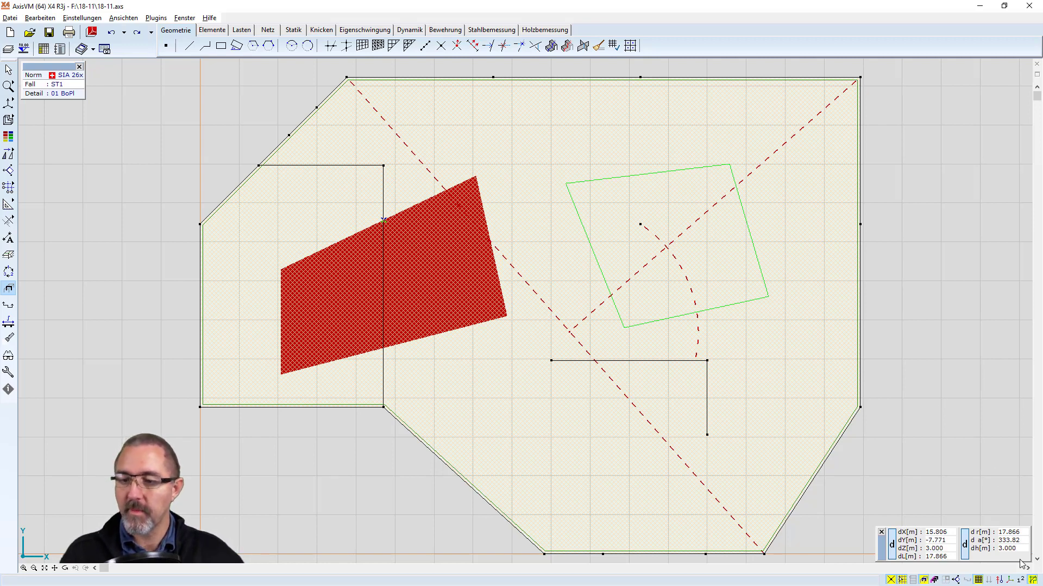
mouse_move(1031, 580)
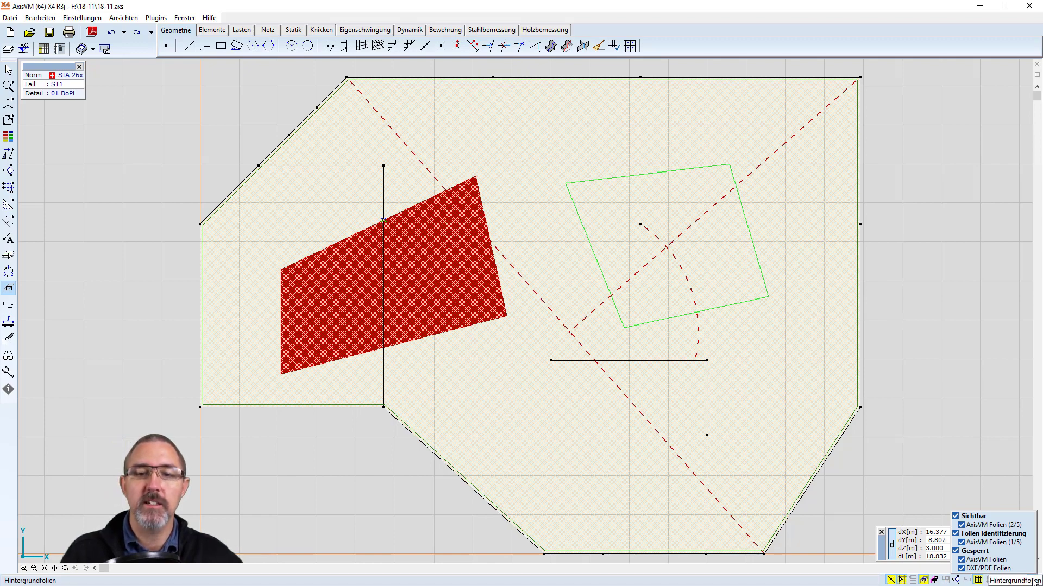
left_click(1030, 580)
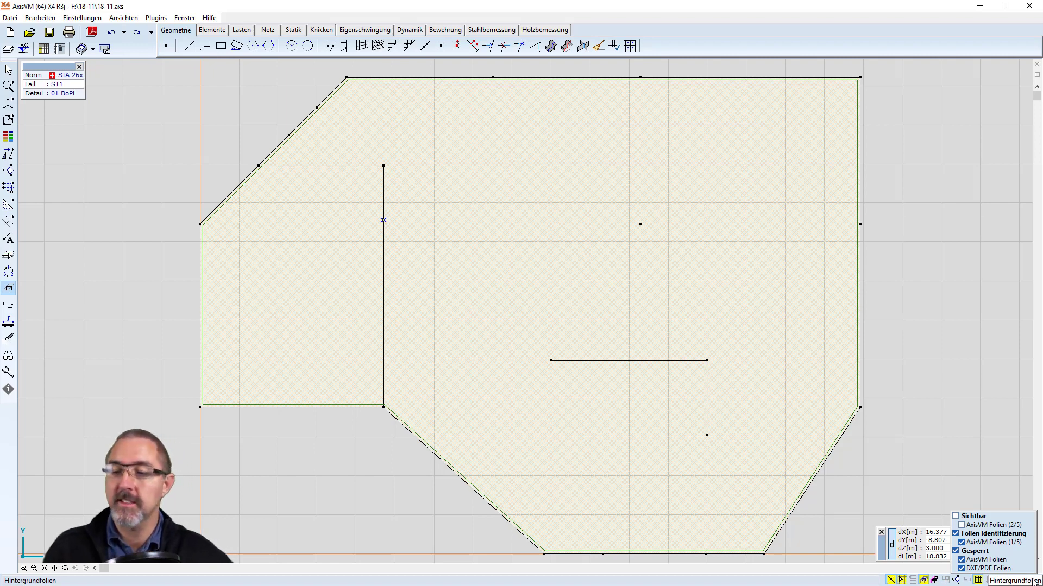
Show the background layers again and hide only the AxisVM layer Folie2 in the layer manager.
left_click(1031, 579)
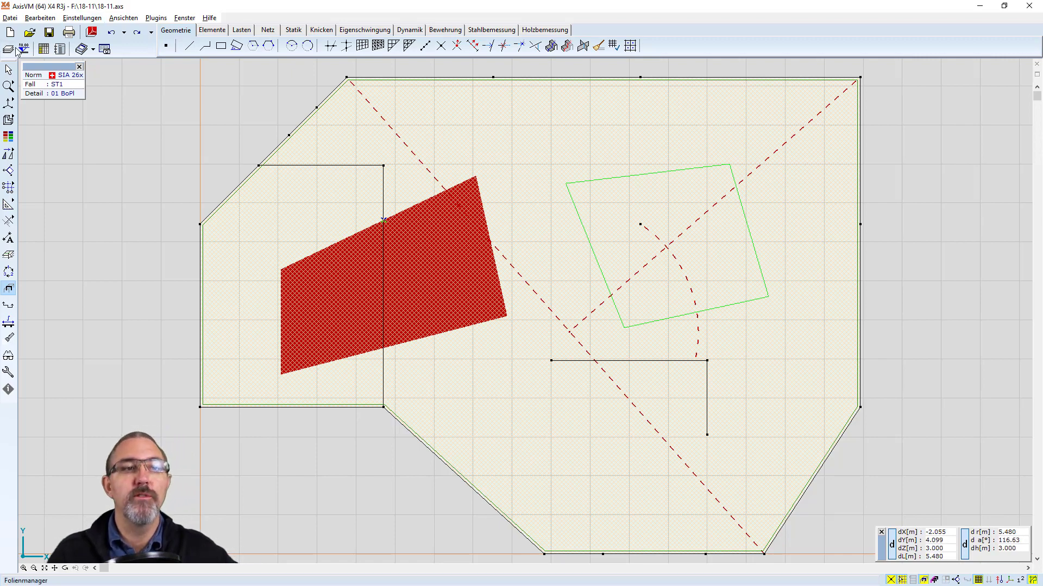
left_click(20, 50)
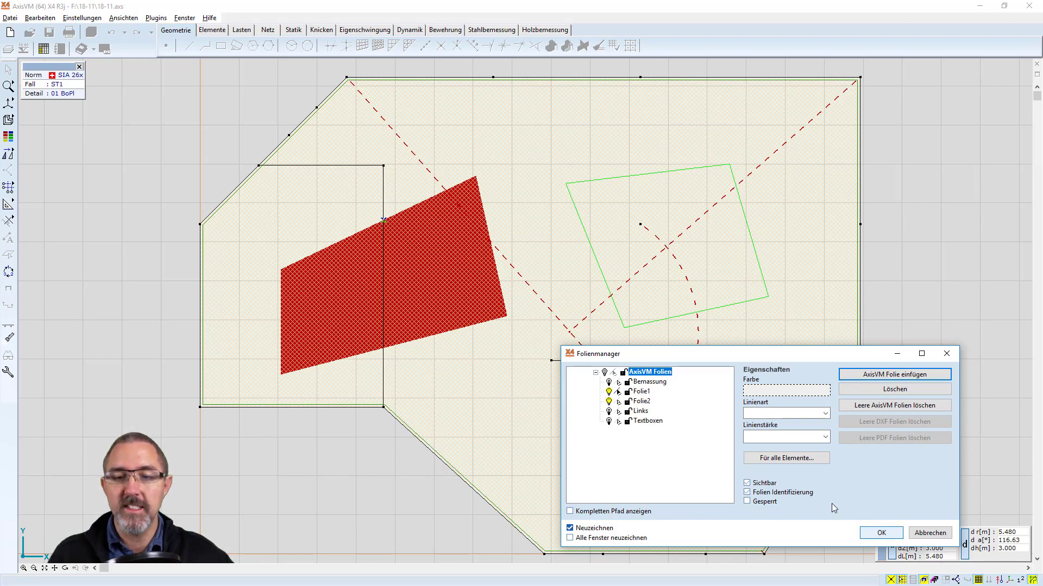
left_click(608, 402)
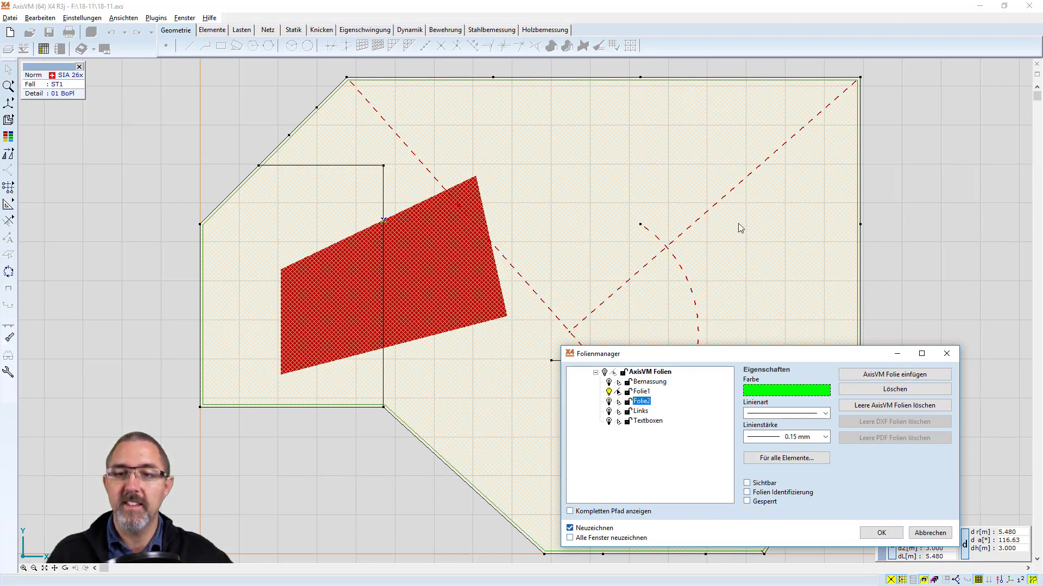
left_click(881, 533)
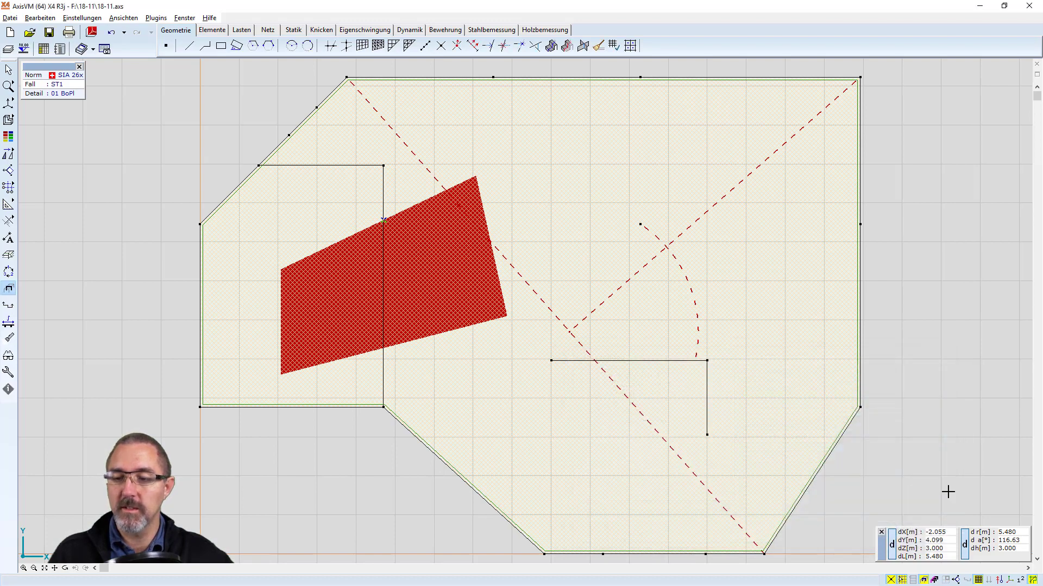
Toggle the overall visibility of the background layers several times, ending with all of them hidden.
left_click(1033, 580)
left_click(1032, 579)
left_click(1032, 580)
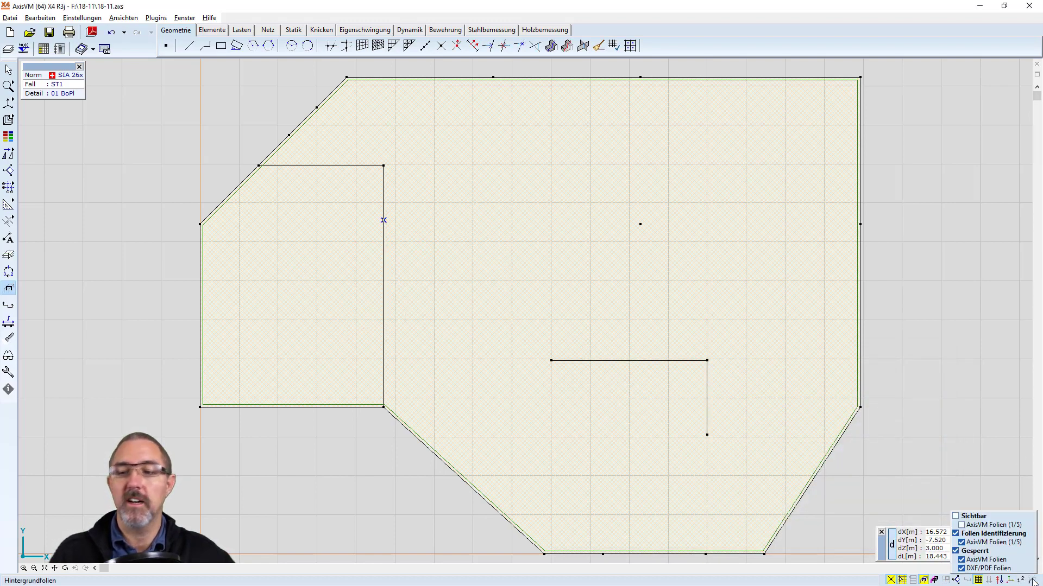
left_click(1033, 580)
left_click(1032, 580)
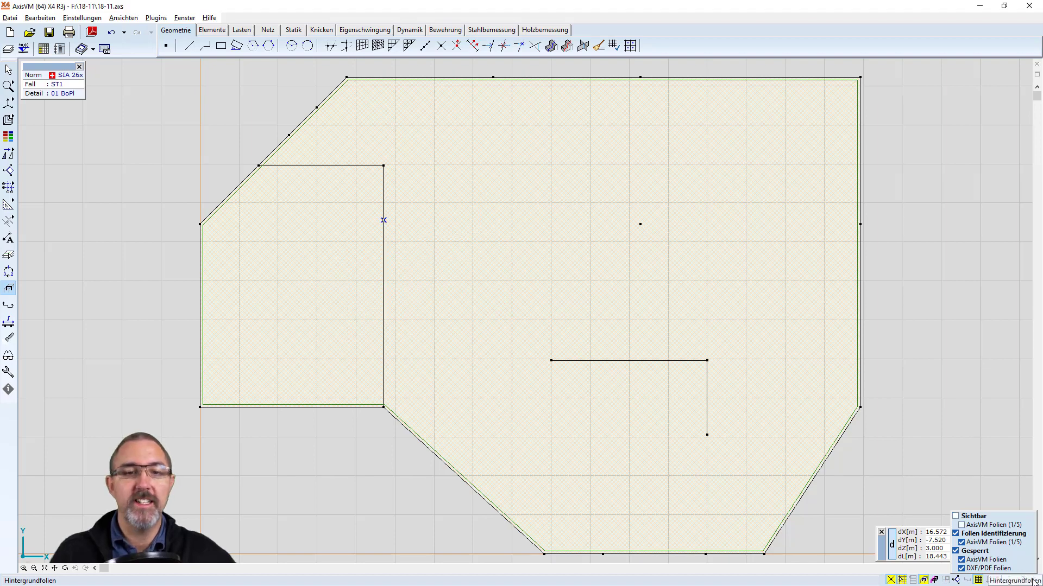
left_click(1032, 580)
left_click(1032, 580)
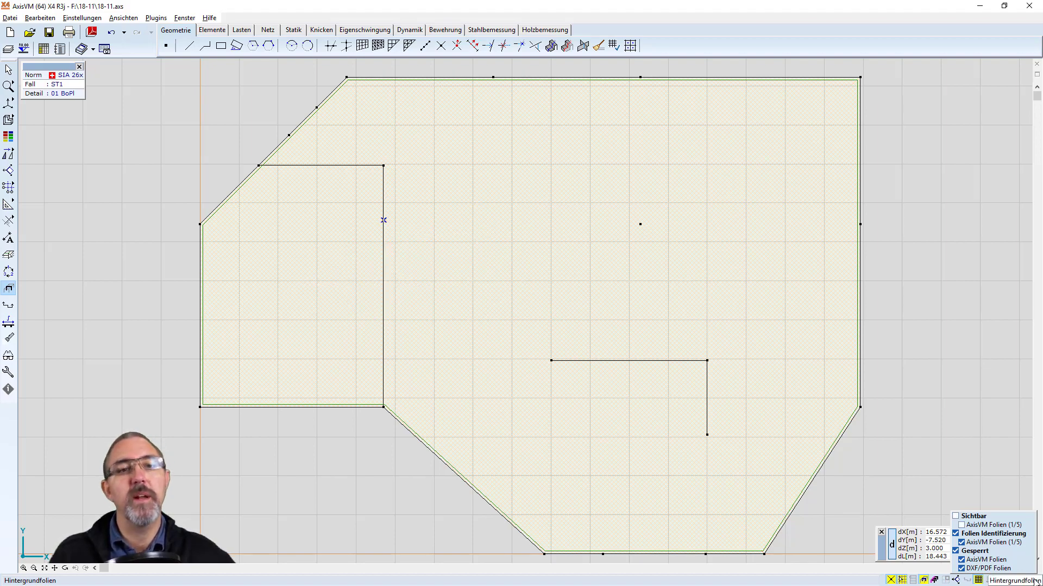
left_click(1032, 580)
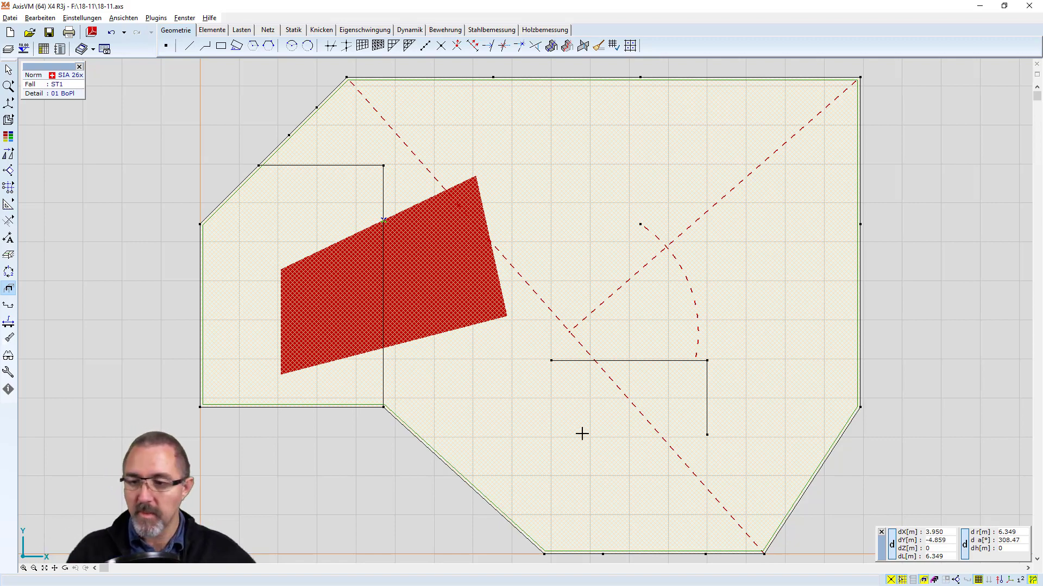
left_click(1036, 580)
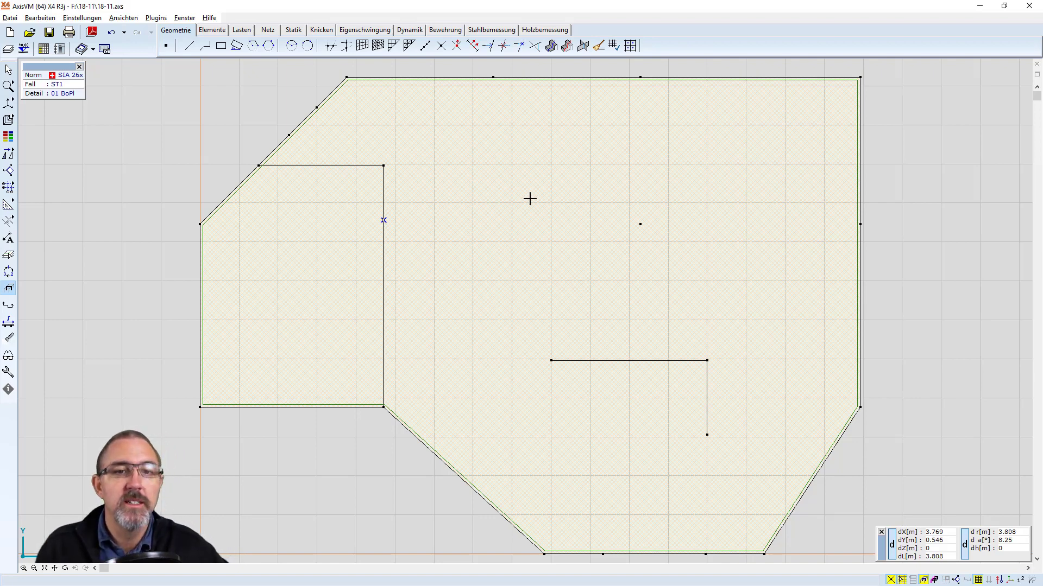
Import the AutoCAD DXF file 18-11.dxf from folder 18-11 as a background layer and position it beside the slab model, on its left.
left_click(9, 18)
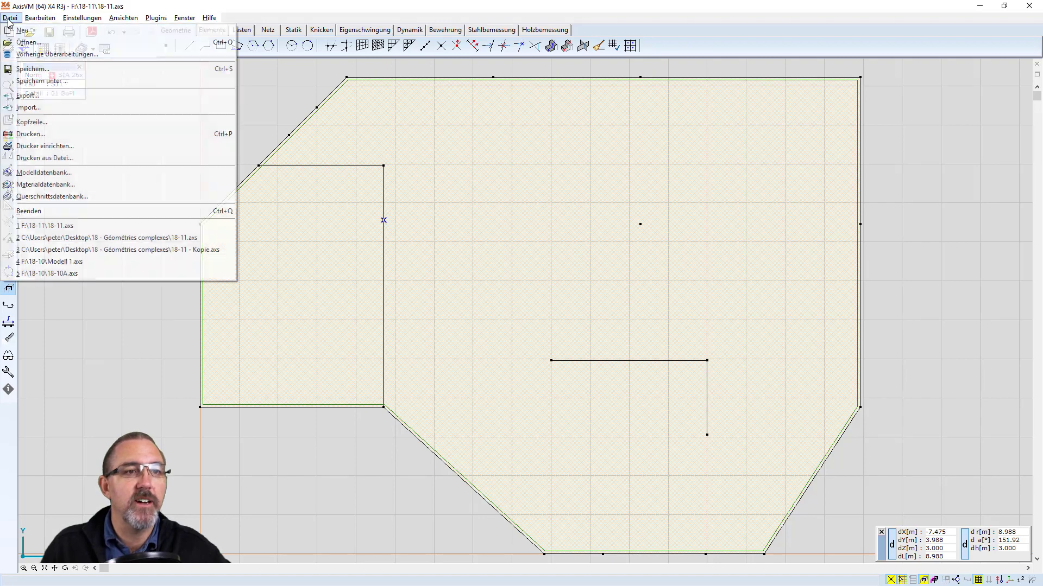
left_click(37, 108)
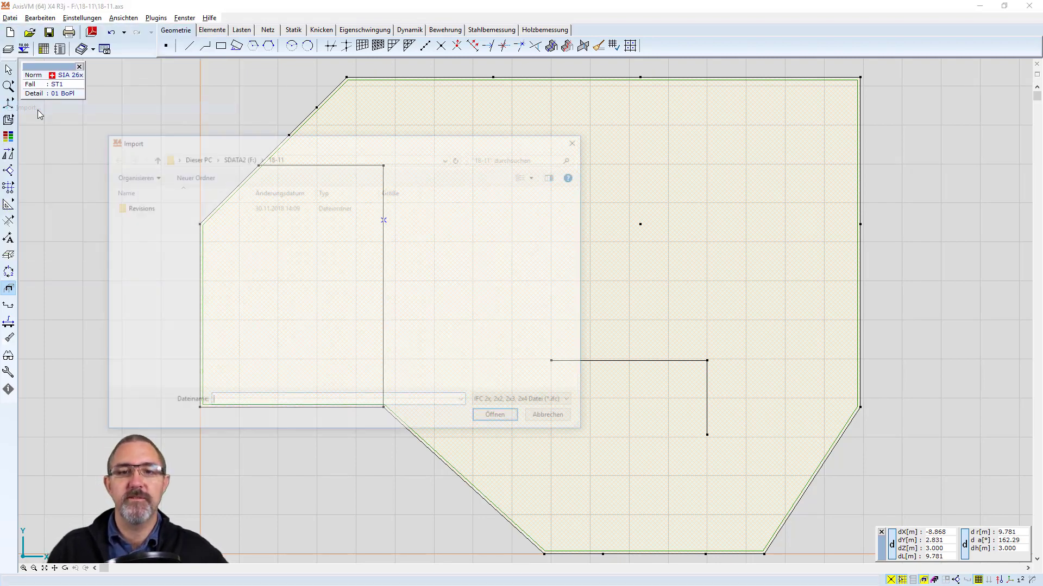
left_click(238, 157)
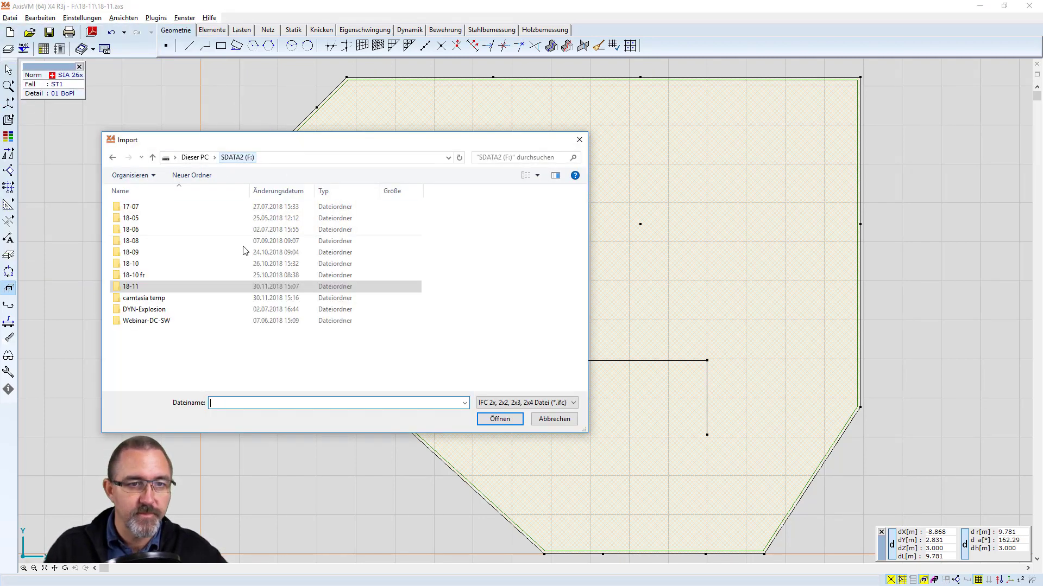
double_click(135, 288)
left_click(523, 403)
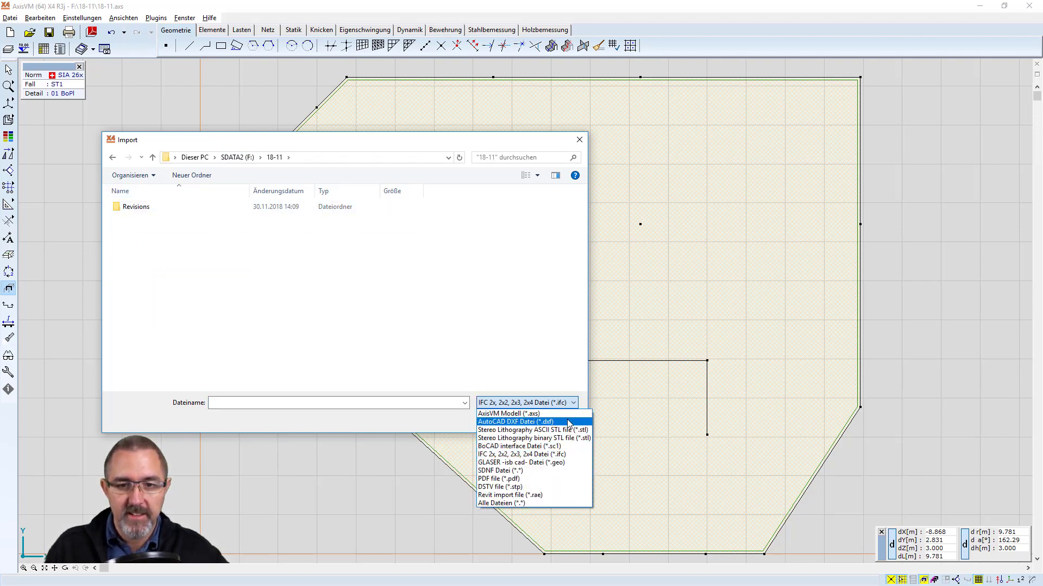
left_click(569, 423)
double_click(138, 219)
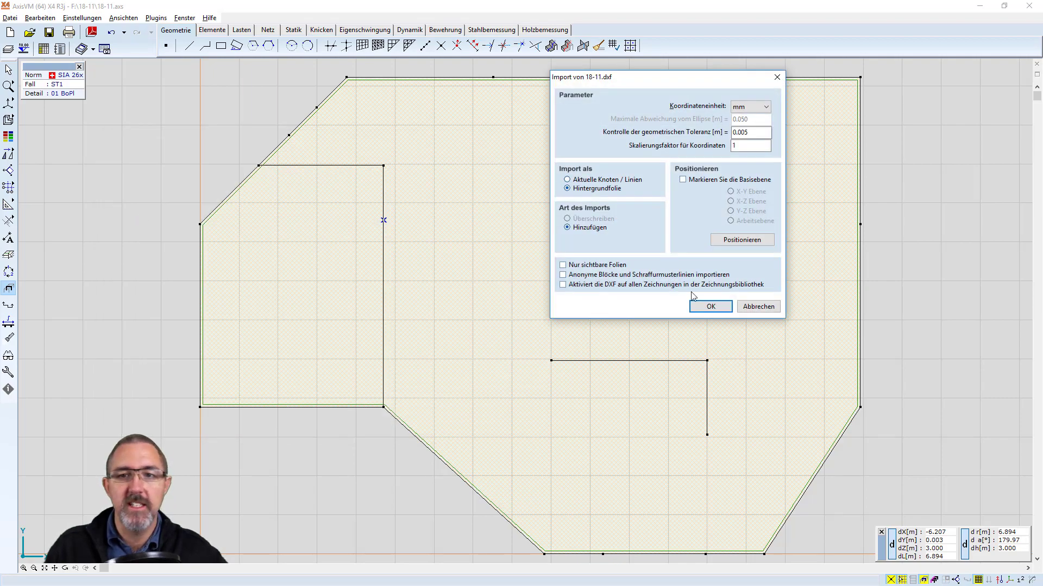
left_click(741, 239)
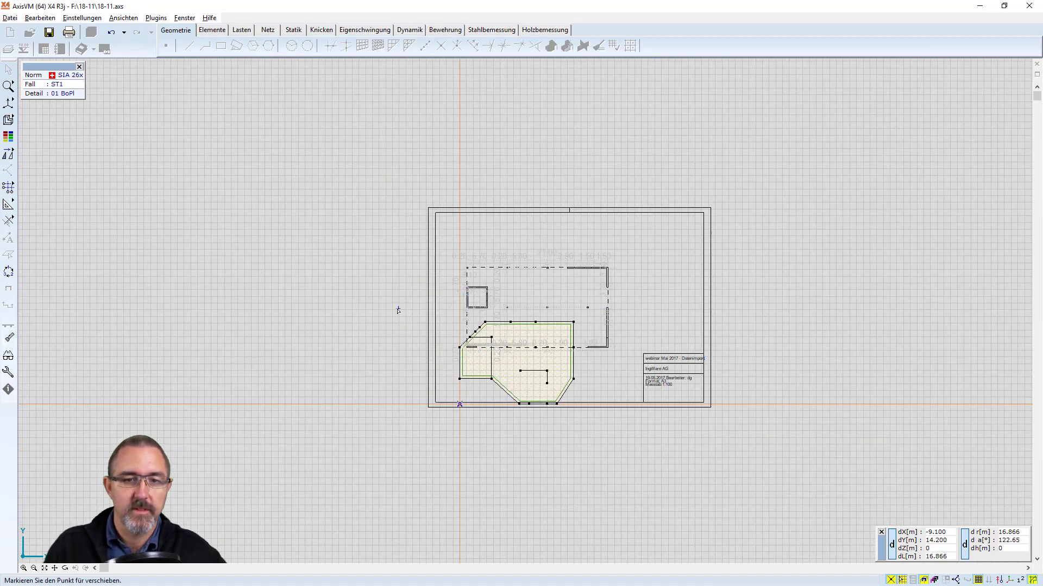
key("Escape")
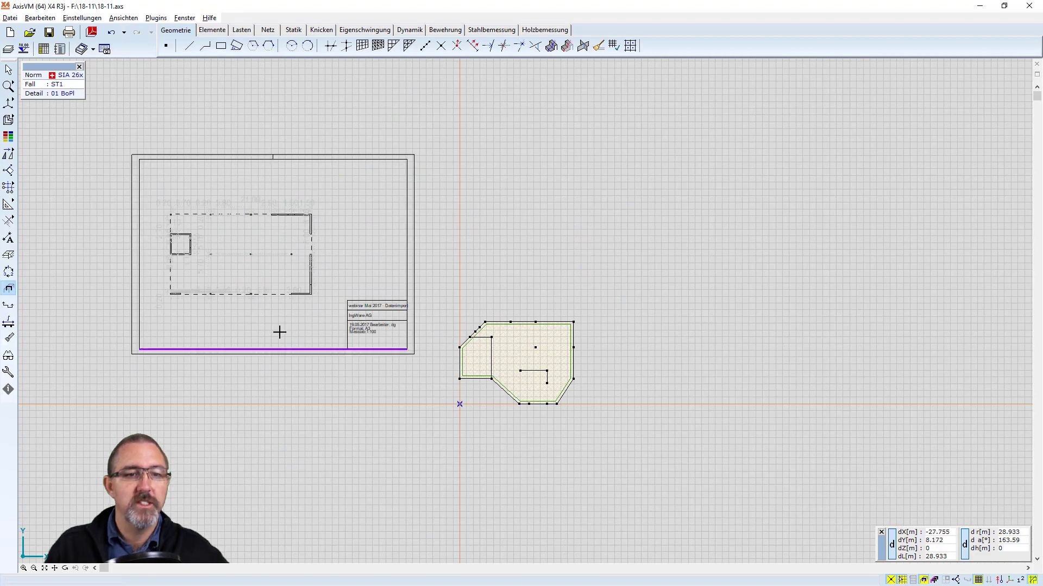
Examine the imported plan and review the DXF layers of 18-11.dxf in the layer manager.
scroll(272, 312, "up", 2)
mouse_move(189, 265)
middle_mouse_down()
mouse_move(391, 346)
mouse_move(389, 365)
middle_mouse_up()
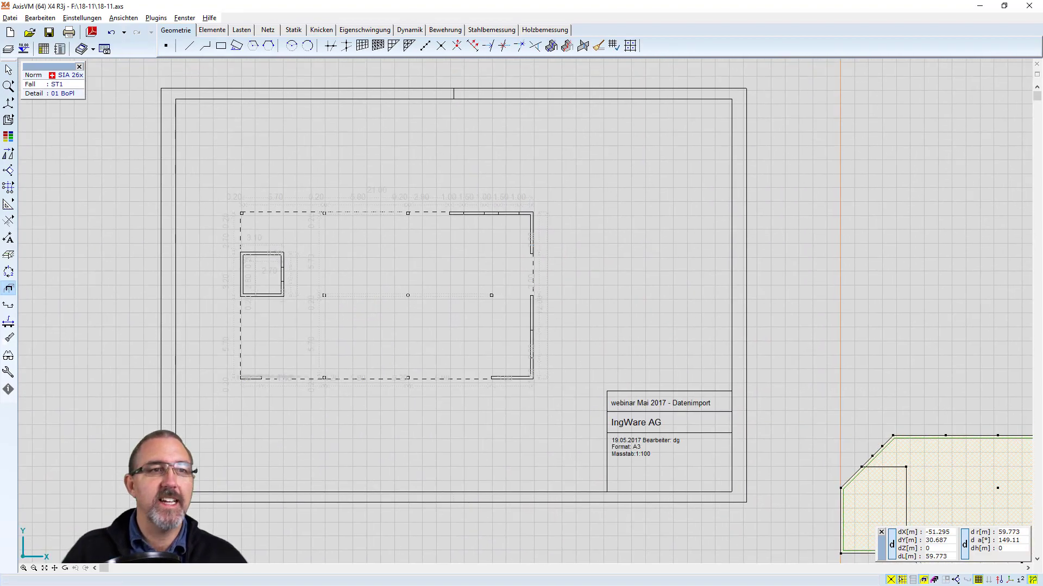
left_click(7, 50)
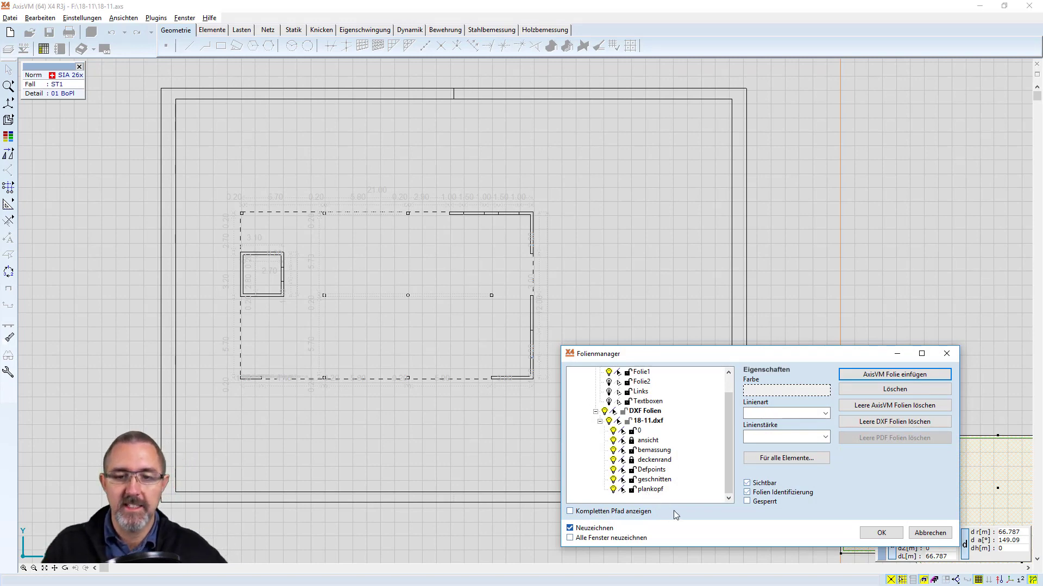
left_click(881, 534)
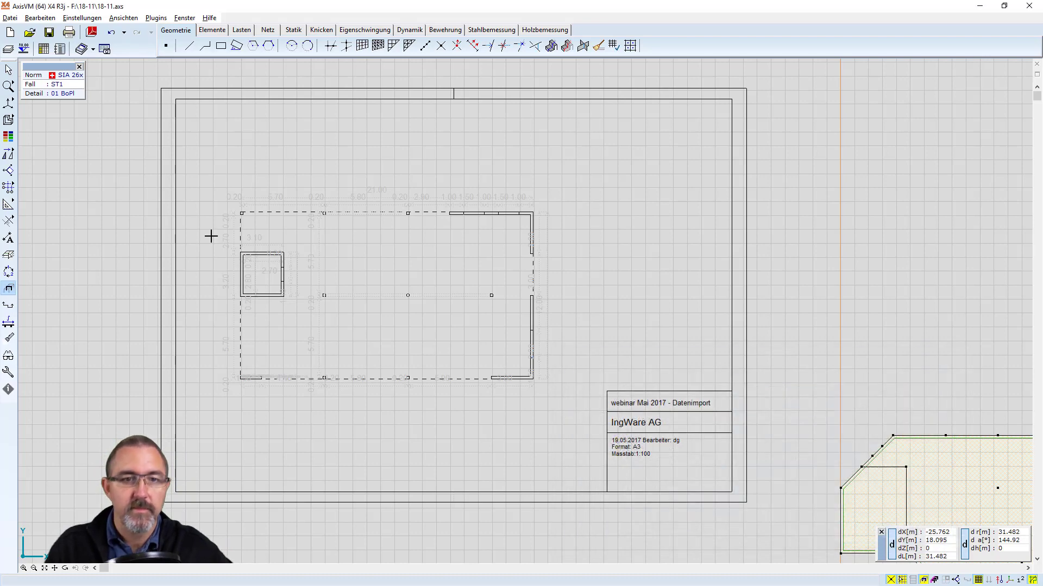
Open the background layer editing tools for work on the small square core of the imported plan.
left_click(9, 256)
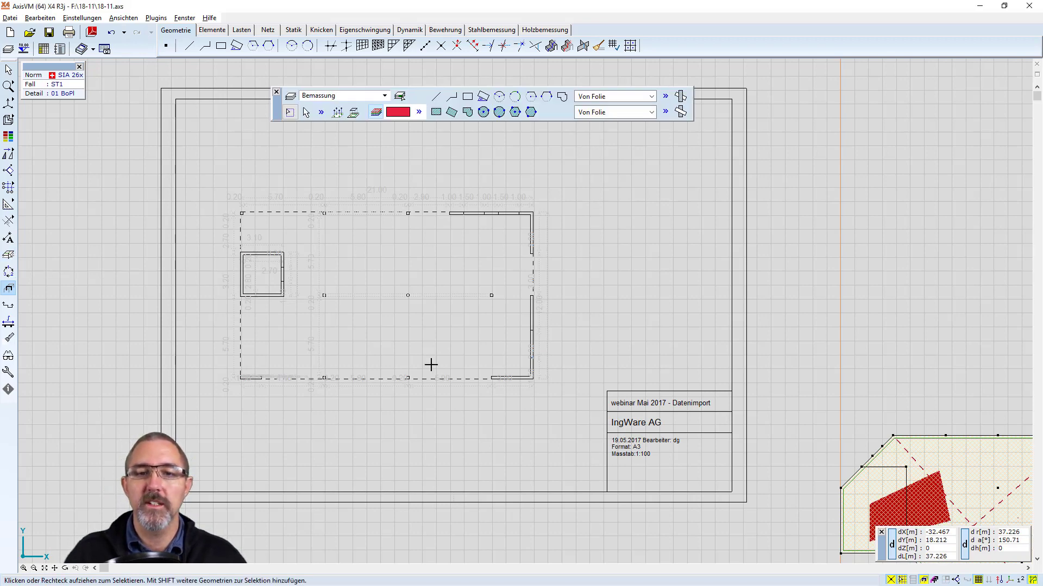
scroll(259, 289, "up", 5)
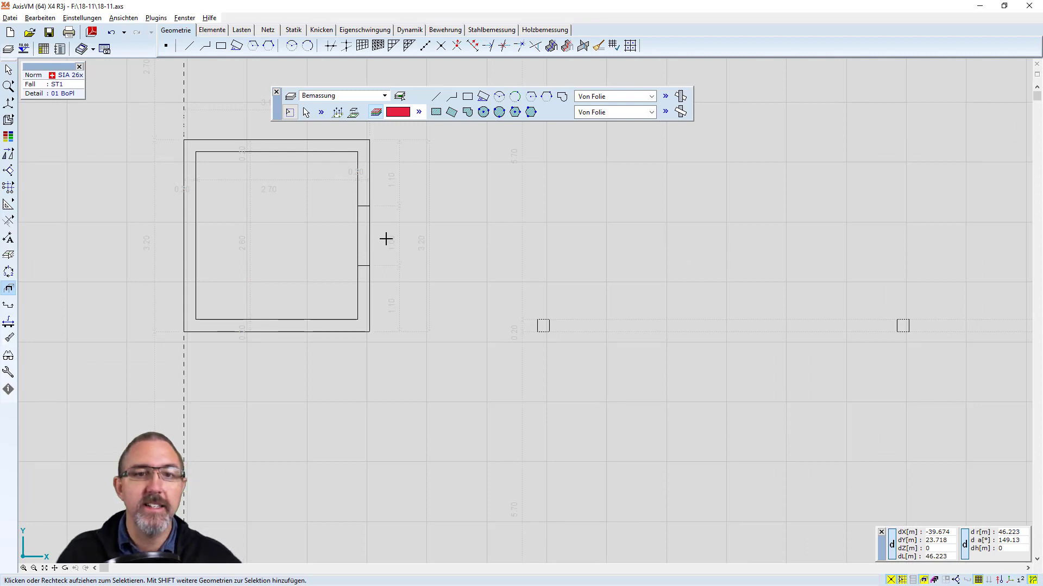
Try to select the lines across the square core's door opening for deletion.
key("Delete")
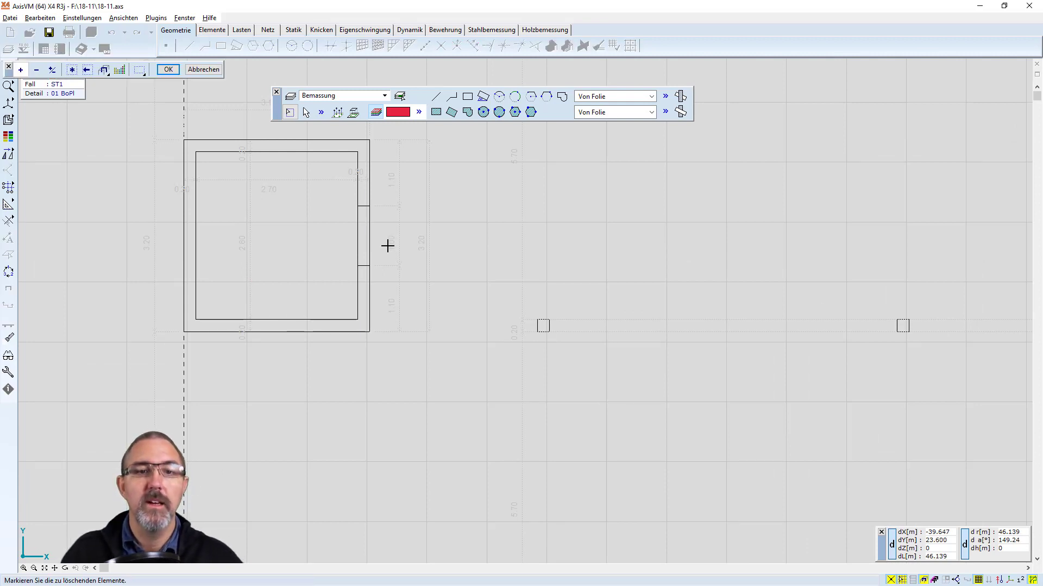
left_click_drag(387, 246, 326, 228)
left_click_drag(389, 234, 302, 223)
left_click_drag(406, 294, 377, 228)
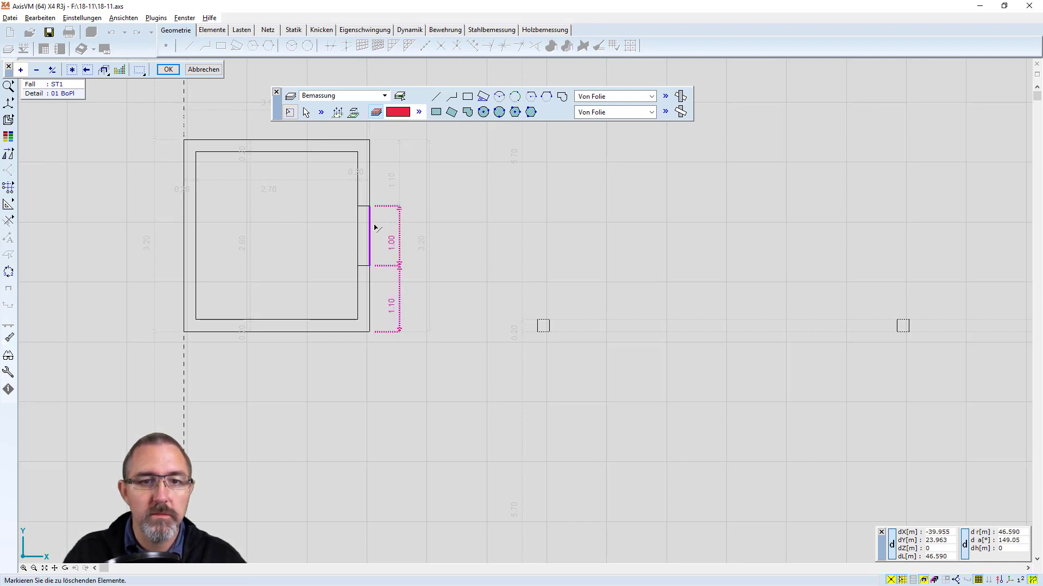
Unlock the DXF layers ansicht and deckenrand in the layer manager, toggling the lock of plankopf on and off again.
left_click(290, 96)
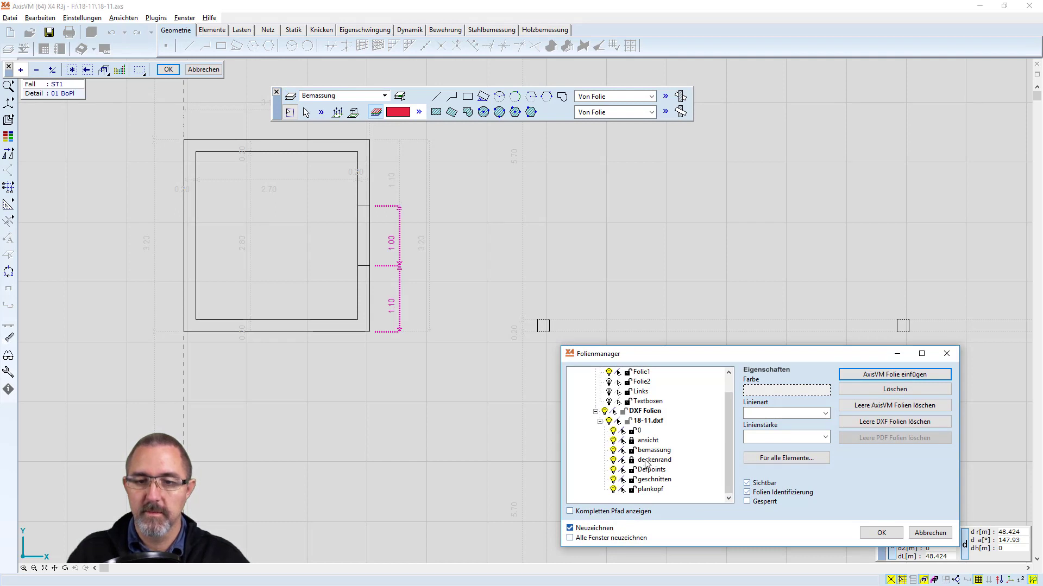
left_click(632, 442)
left_click(633, 460)
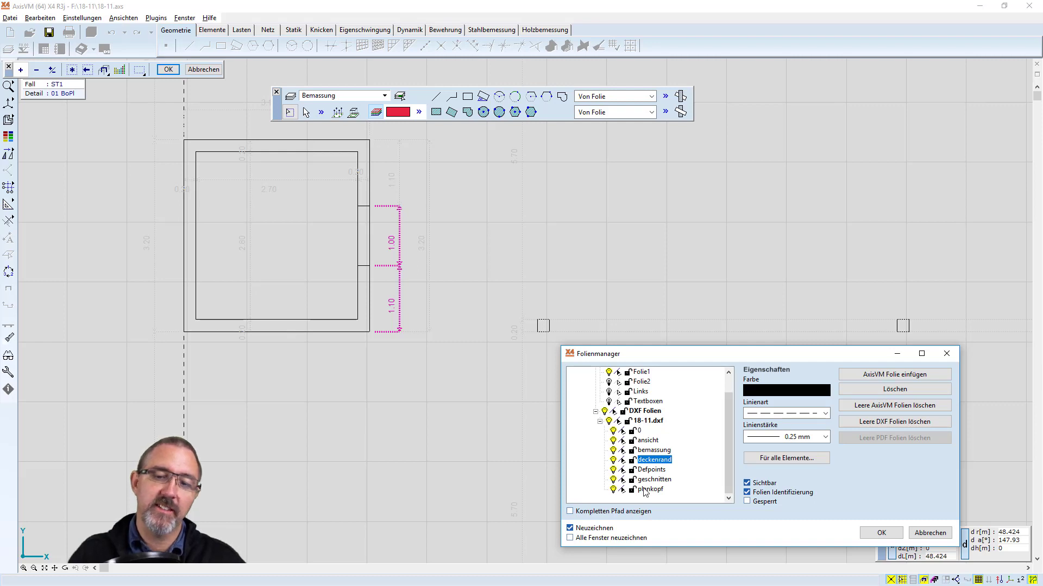
left_click(632, 490)
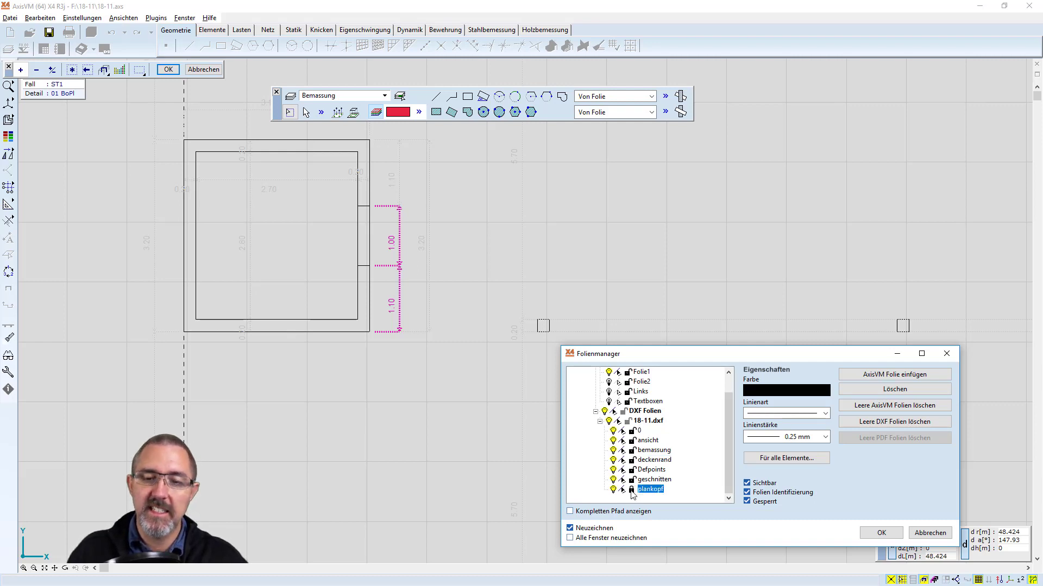
left_click(632, 491)
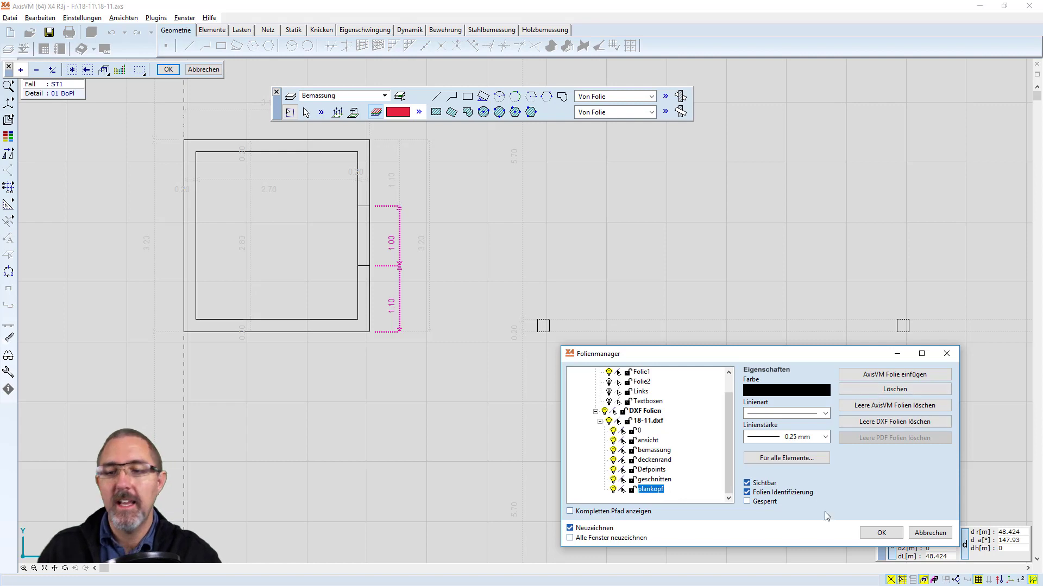
left_click(882, 533)
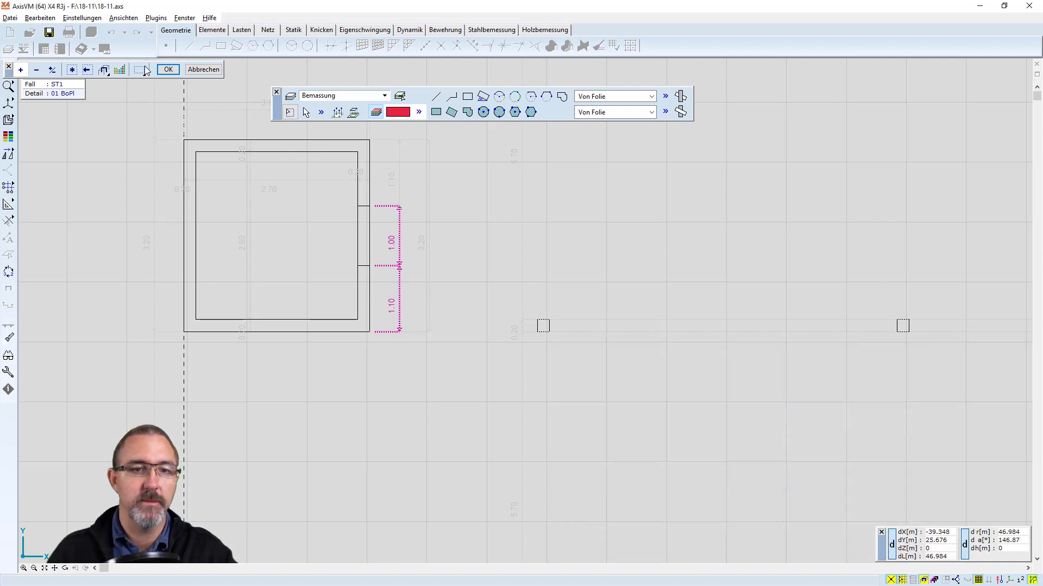
Discard the selected dimensions and delete the two background lines across the door opening in the square core's right wall.
left_click_drag(293, 223, 213, 72)
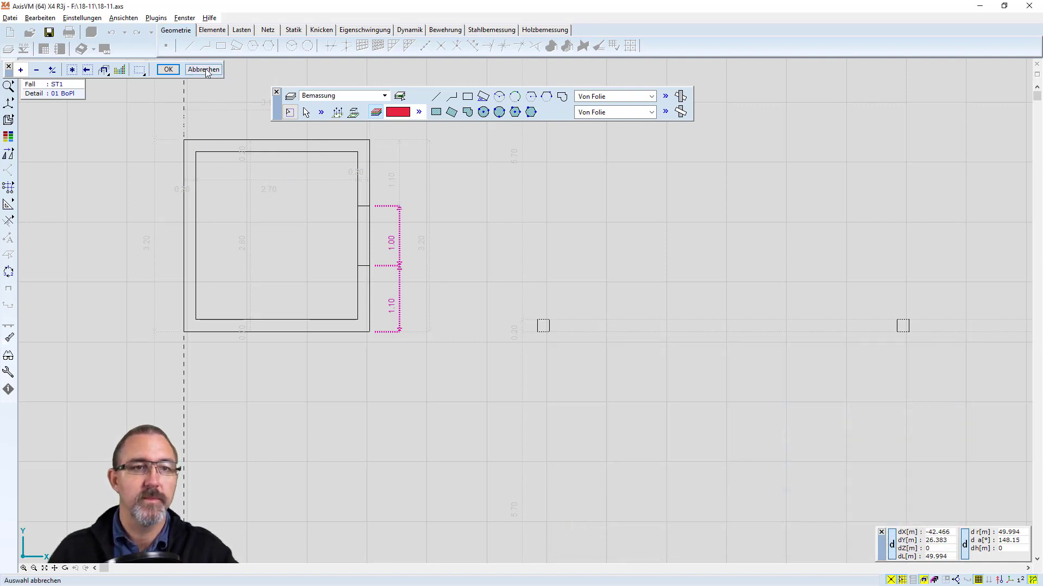
left_click(169, 69)
left_click(370, 239)
left_click(357, 242)
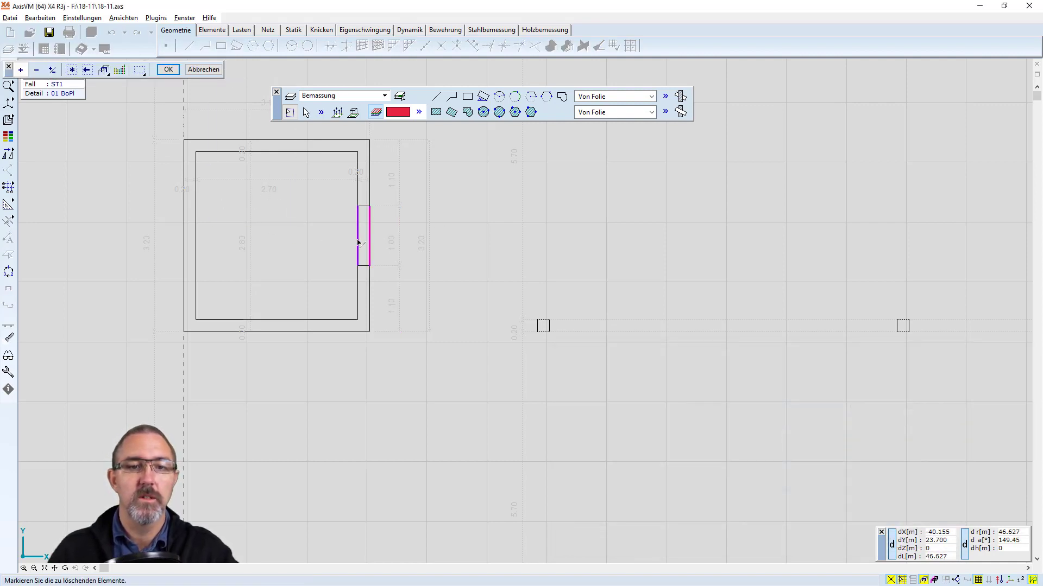
left_click(161, 74)
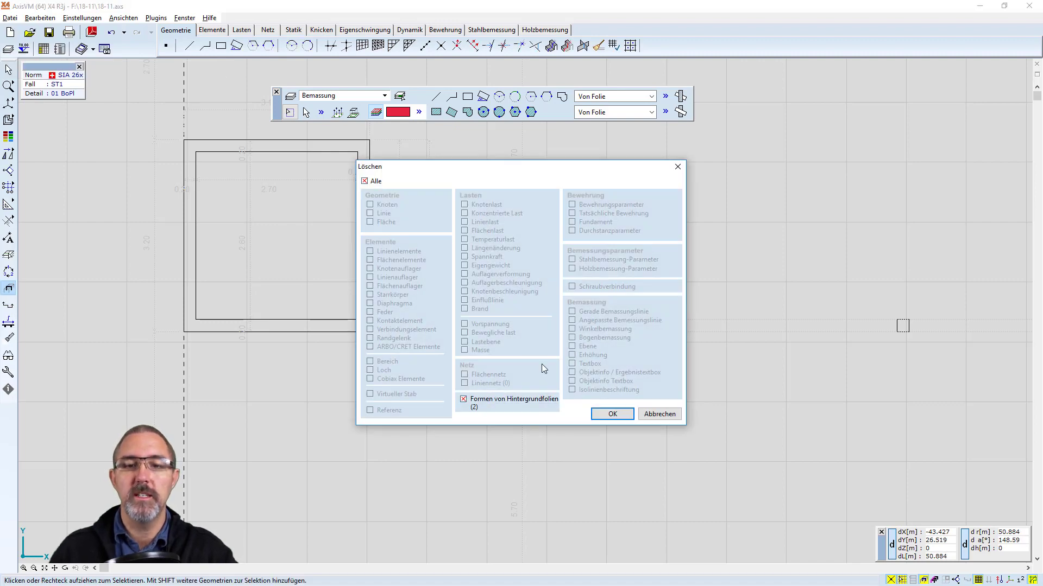
left_click(607, 414)
Delete the two background lines across the opening in the lower part of the plan's right outer wall.
scroll(665, 263, "down", 4)
scroll(729, 298, "up", 5)
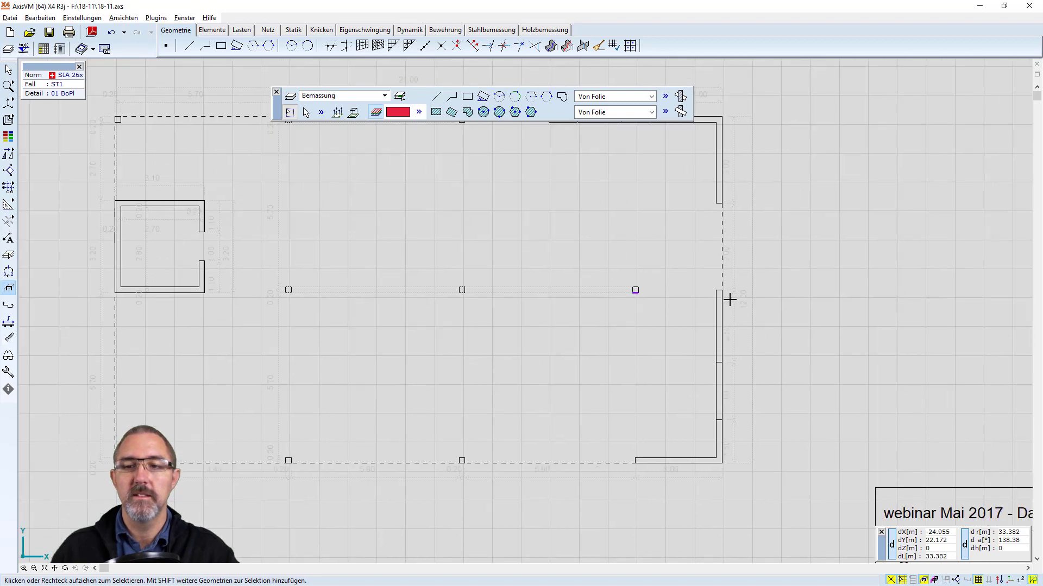
key("Delete")
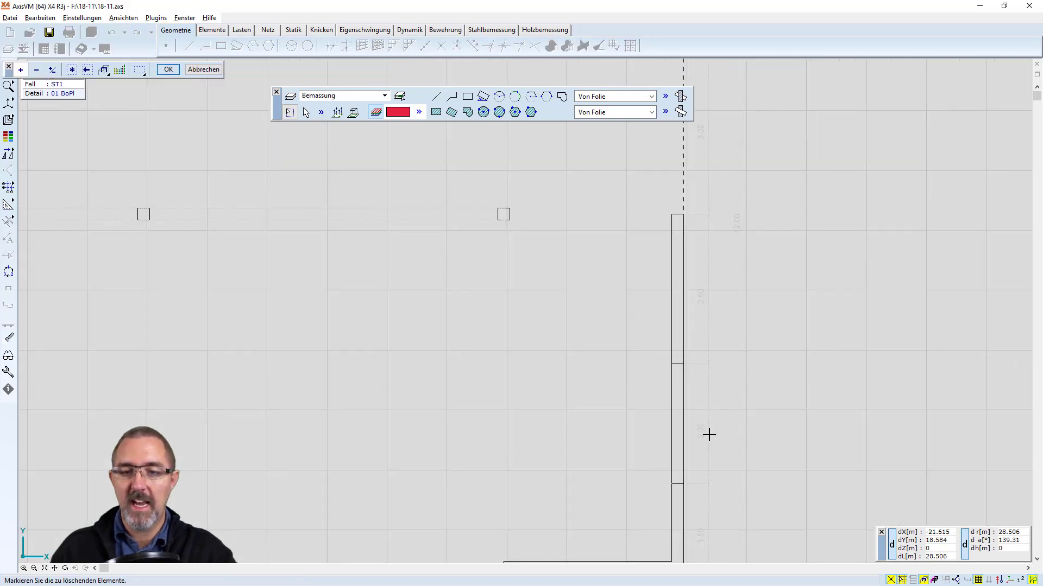
left_click(672, 395)
left_click(168, 70)
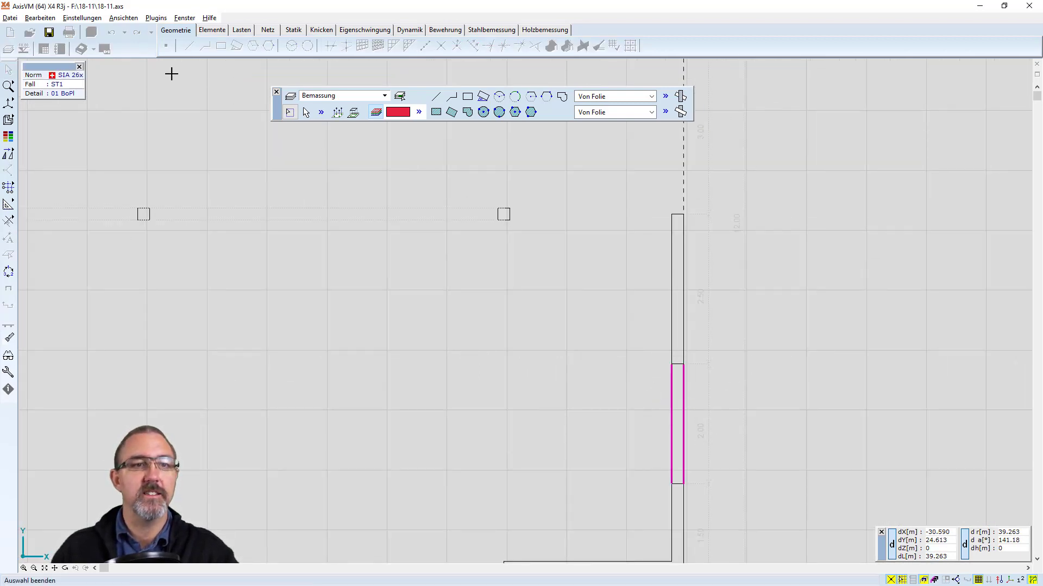
left_click(612, 414)
scroll(552, 368, "down", 3)
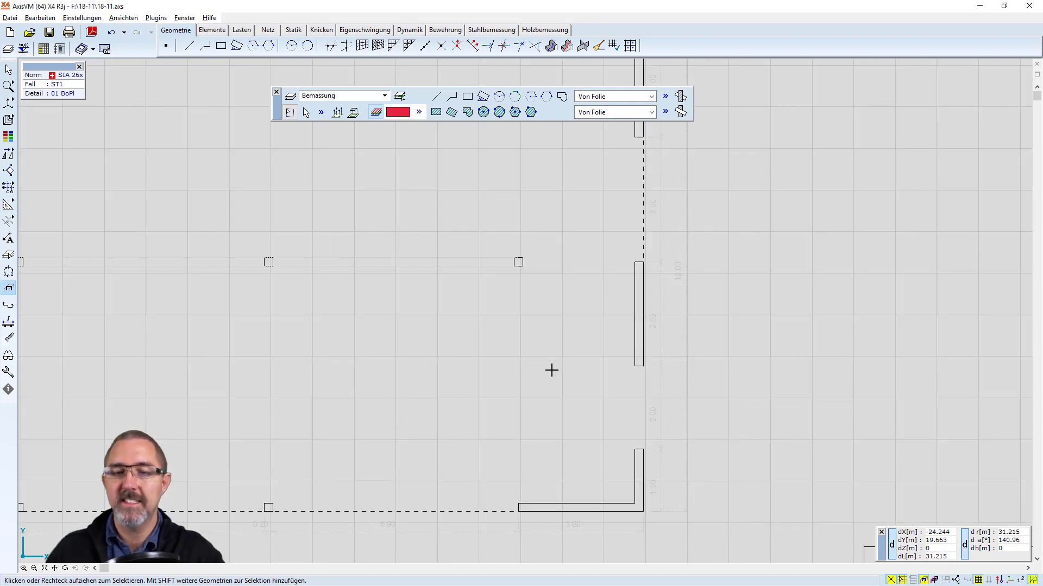
Make geschnitten from 18-11.dxf the active background layer.
middle_click_drag(603, 379, 671, 381)
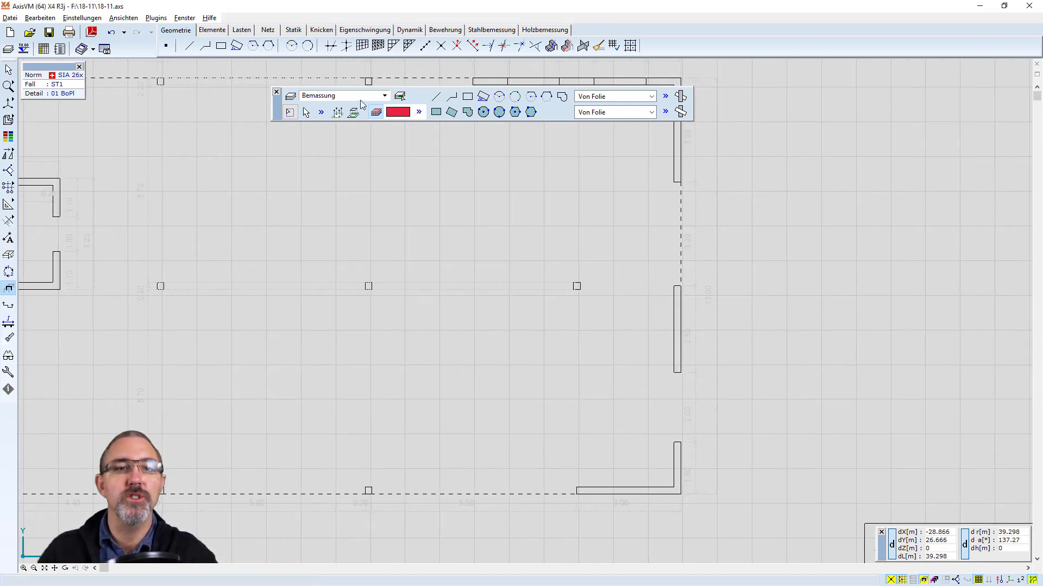
left_click(384, 96)
left_click(305, 116)
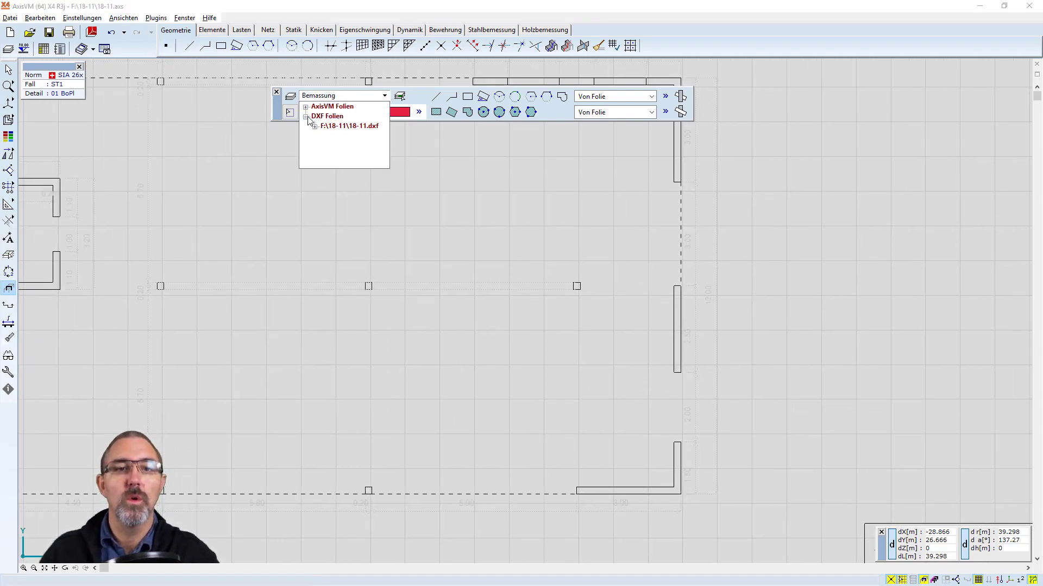
left_click(313, 126)
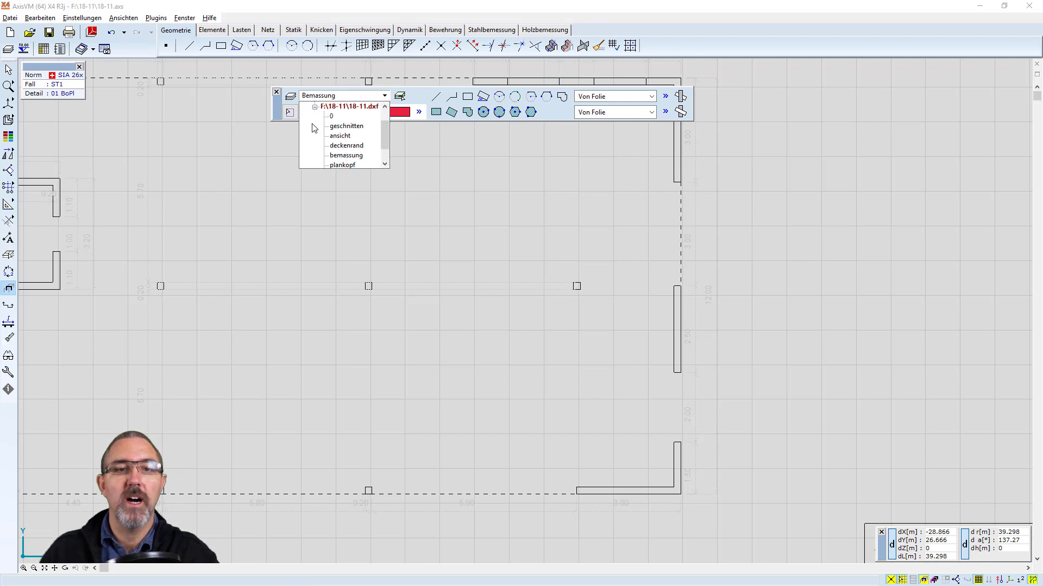
left_click(346, 126)
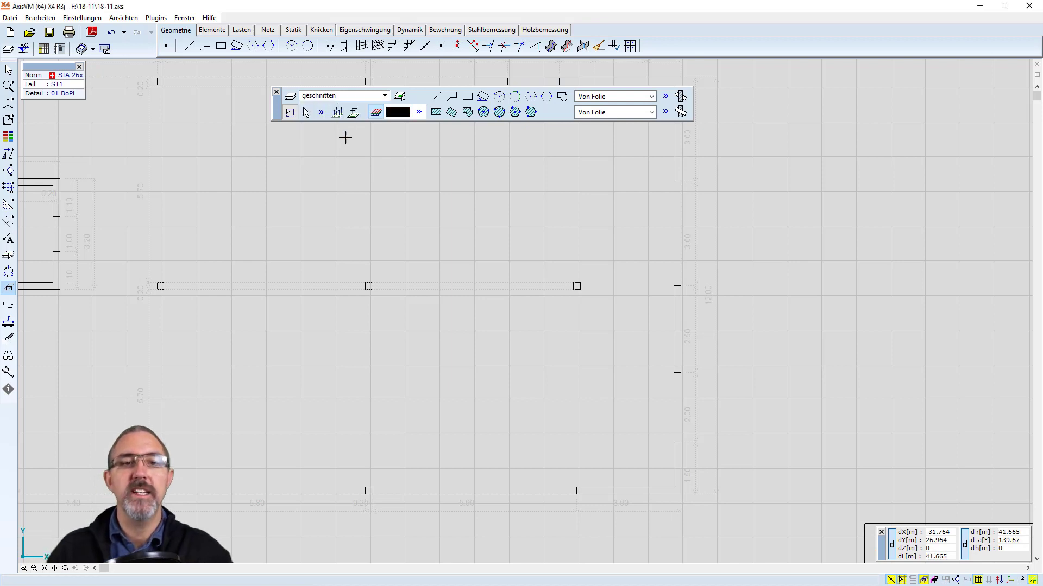
Draw two background lines from the lower right wall's end corner: one to the middle column, one to the right outer wall's lower end.
left_click(436, 98)
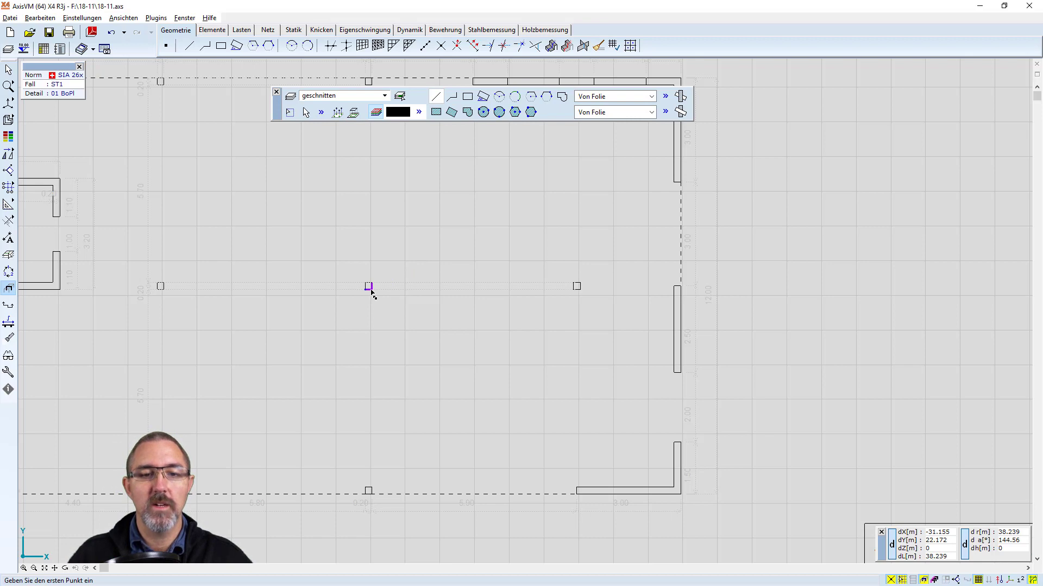
left_click(369, 288)
left_click(577, 489)
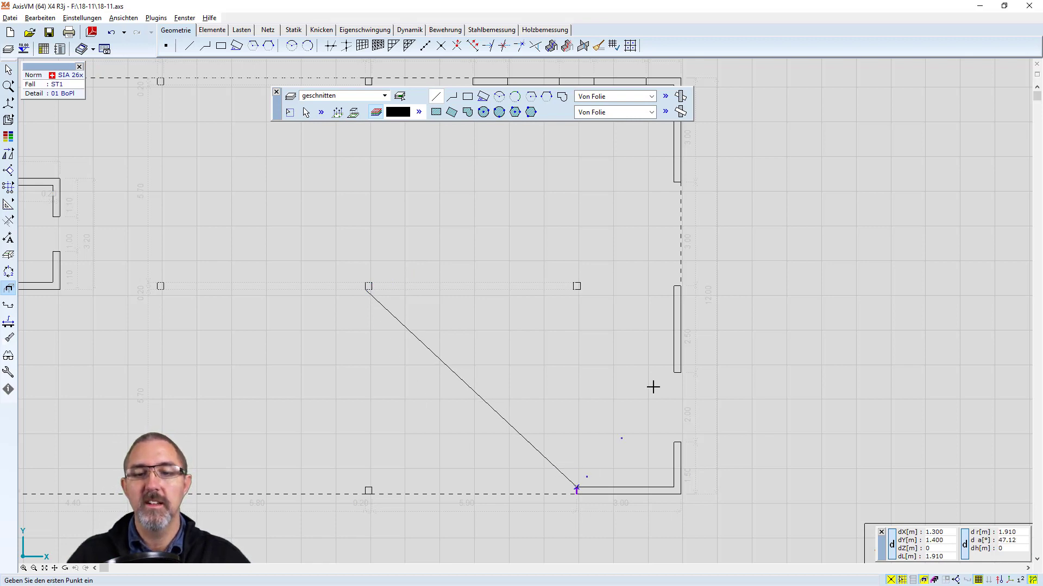
left_click(674, 372)
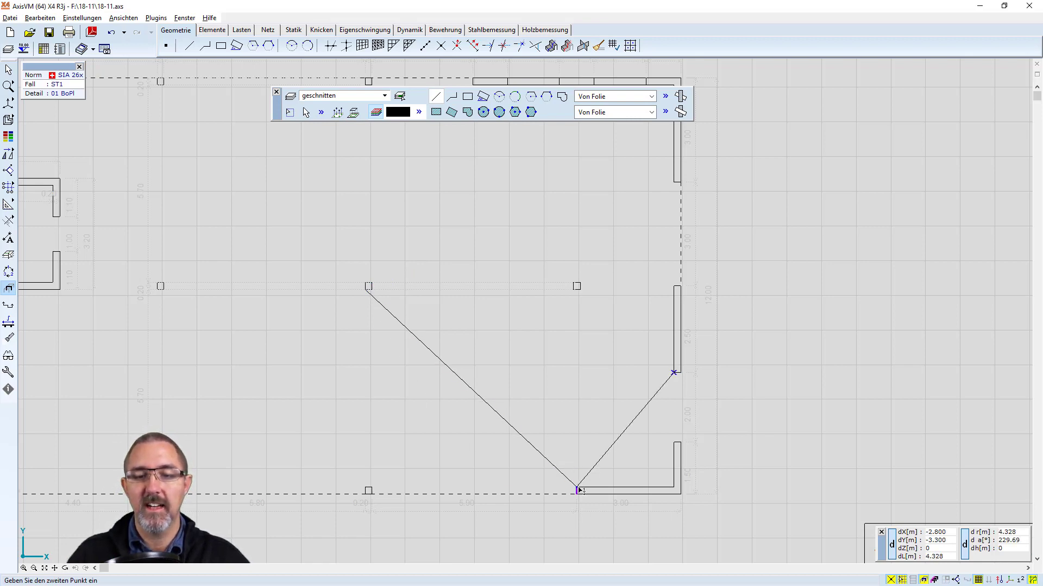
left_click(578, 490)
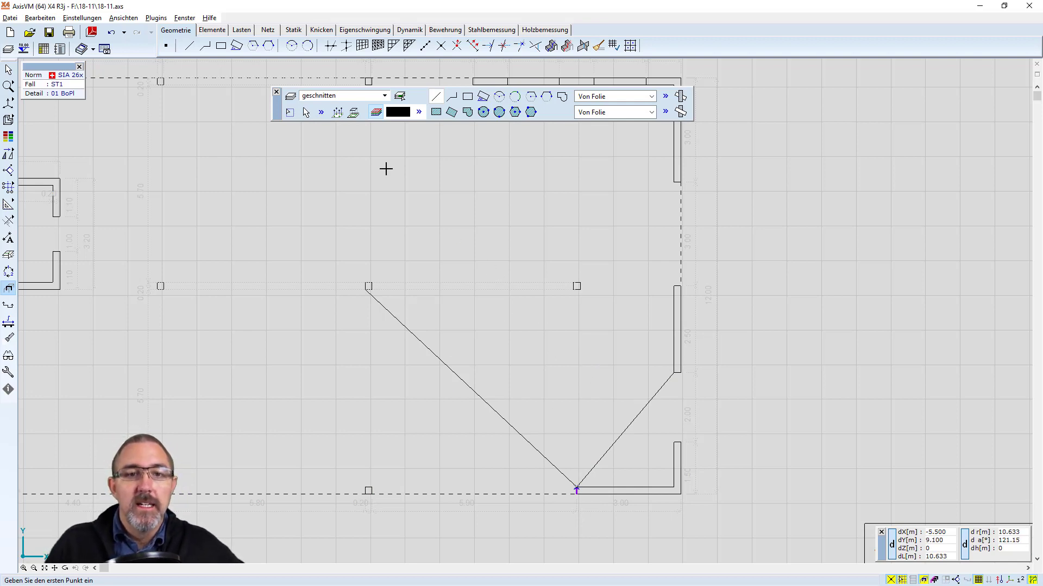
Set the colour of the DXF layer deckenrand to blue in the layer manager.
left_click(291, 96)
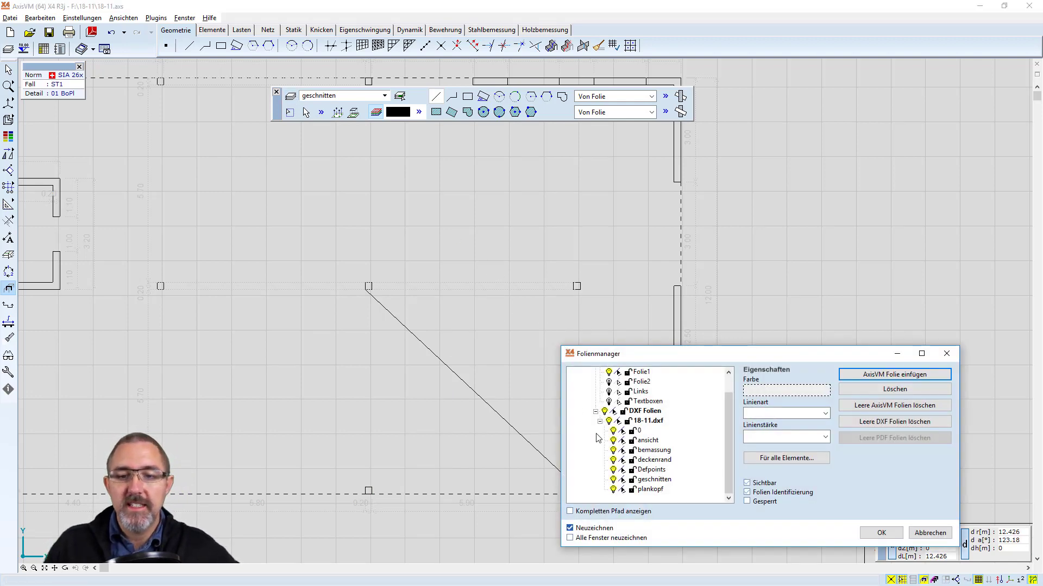
left_click(655, 460)
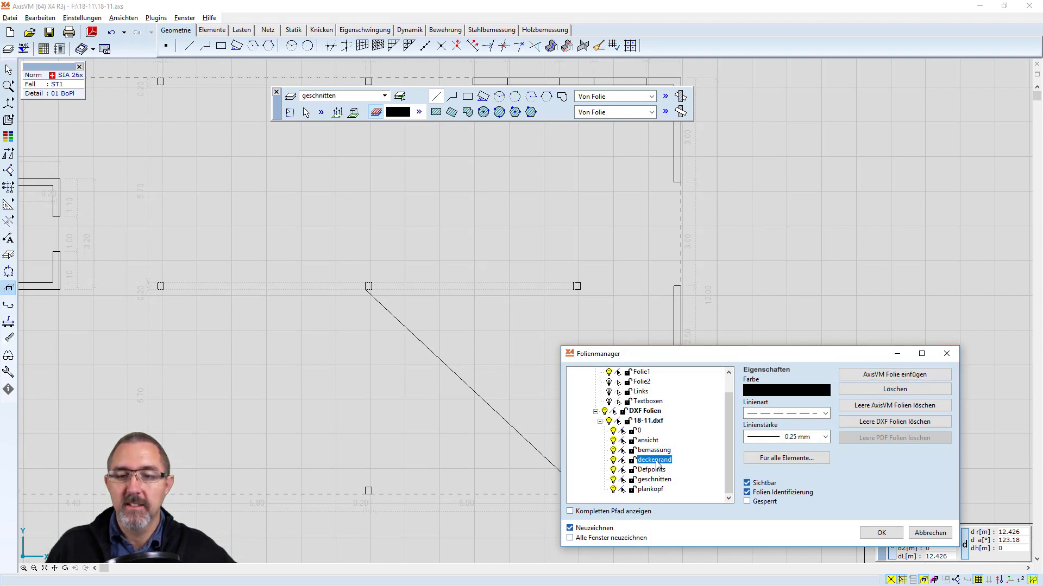
left_click(775, 393)
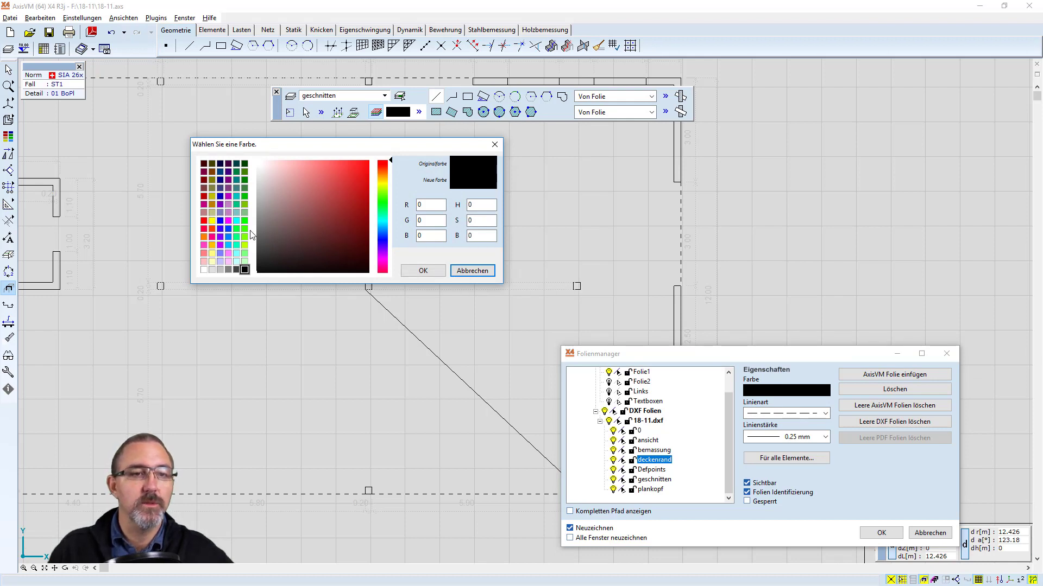
left_click(220, 220)
left_click(435, 272)
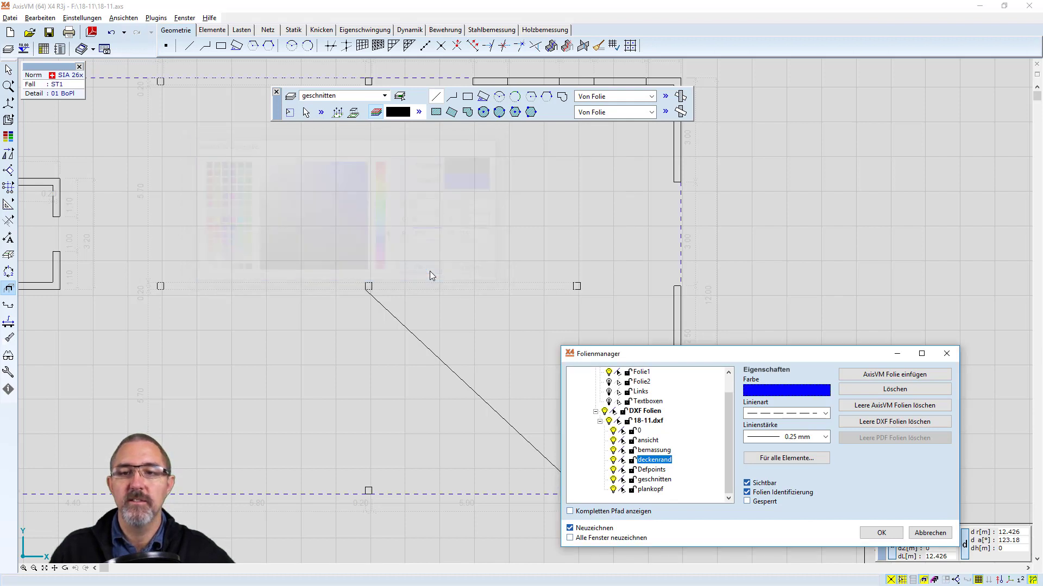
left_click(881, 533)
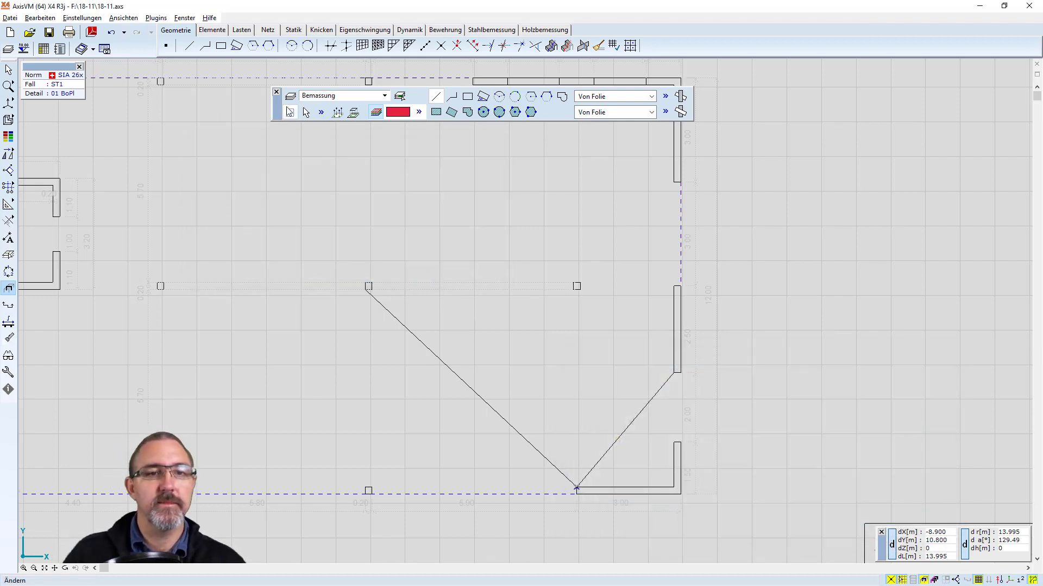
Change the deckenrand layer's colour to red in the layer manager.
left_click(290, 98)
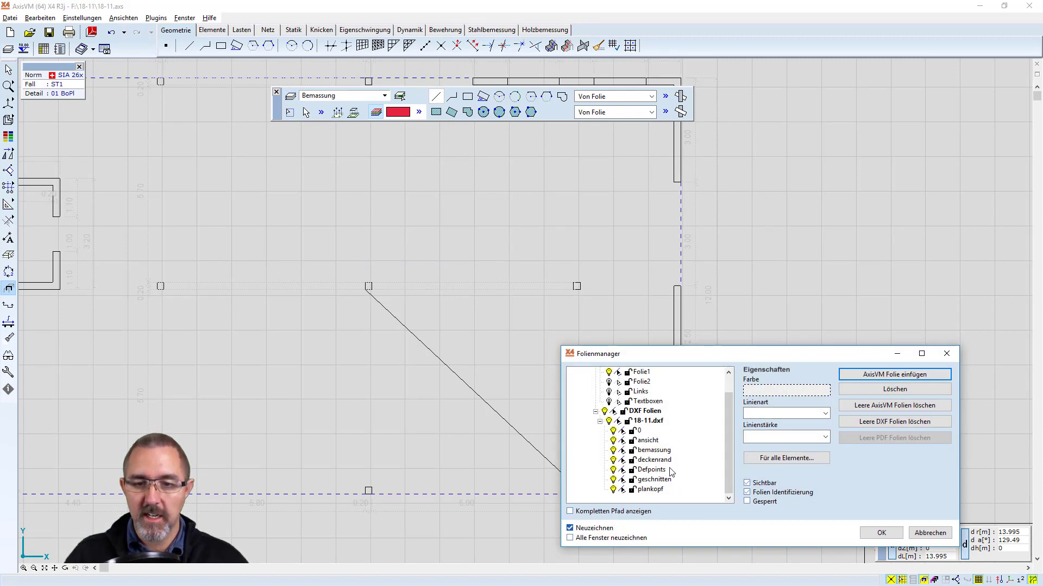
left_click(653, 461)
left_click(779, 389)
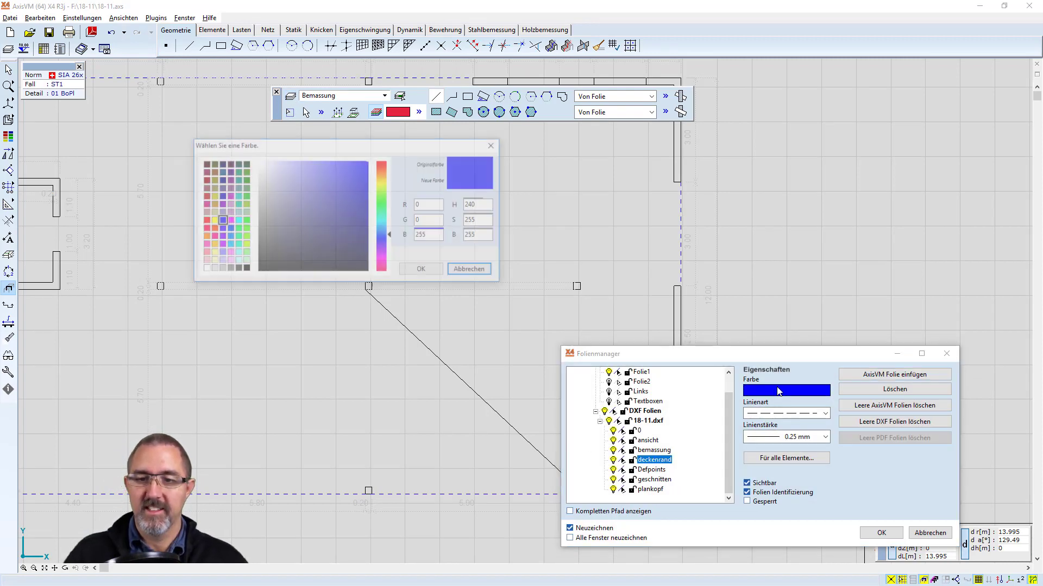
left_click(203, 221)
left_click(423, 270)
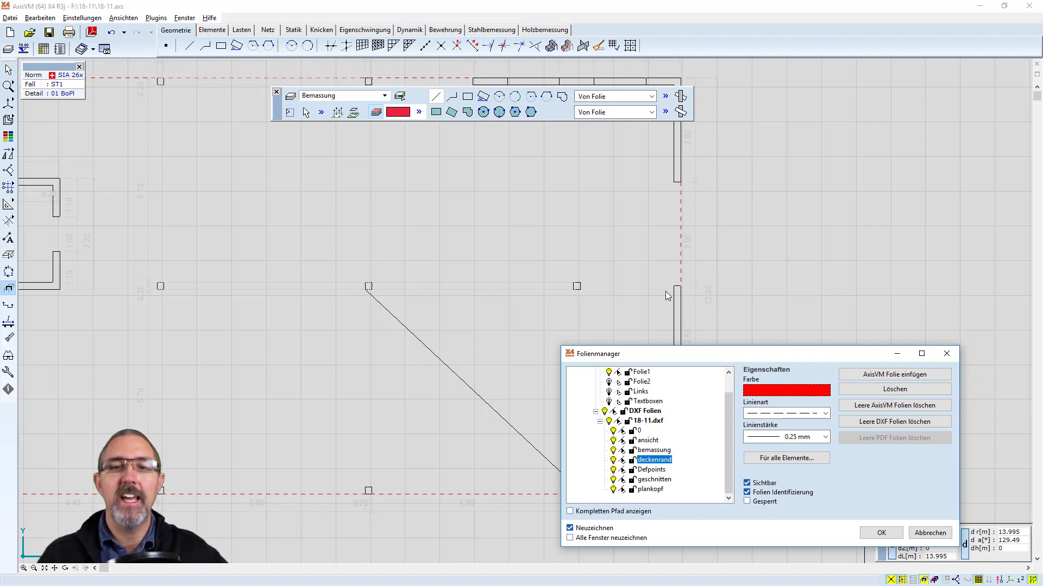
left_click(879, 533)
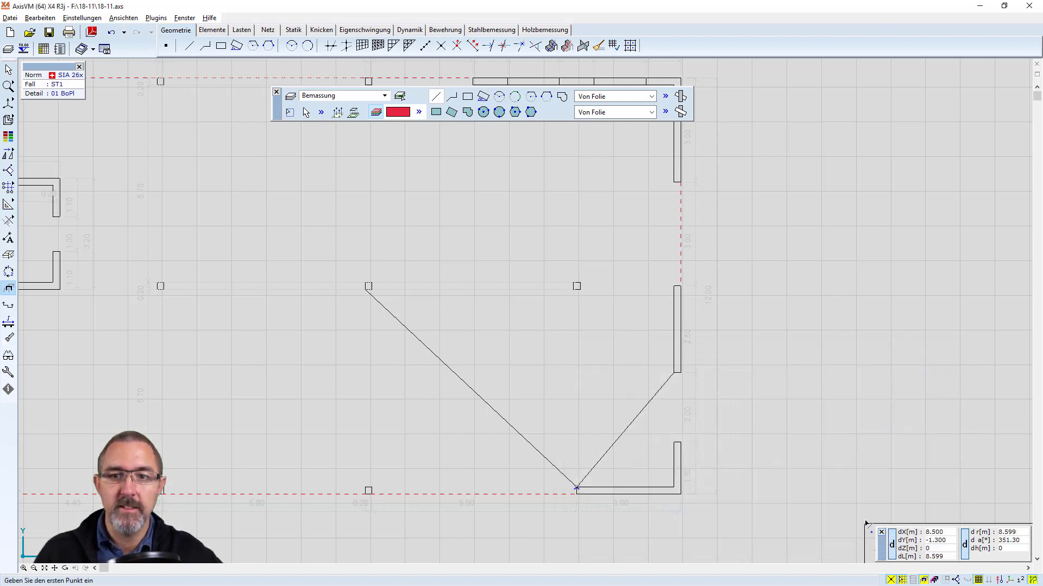
Give the dashed deckenrand line in the right outer wall's upper opening its own magenta colour instead of the layer colour.
left_click(680, 207)
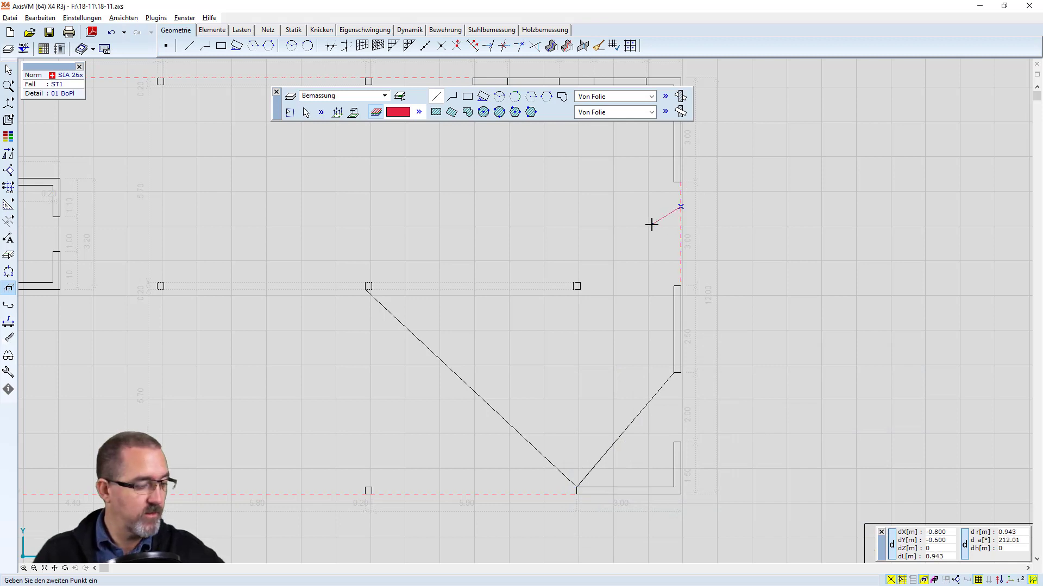
key("Escape")
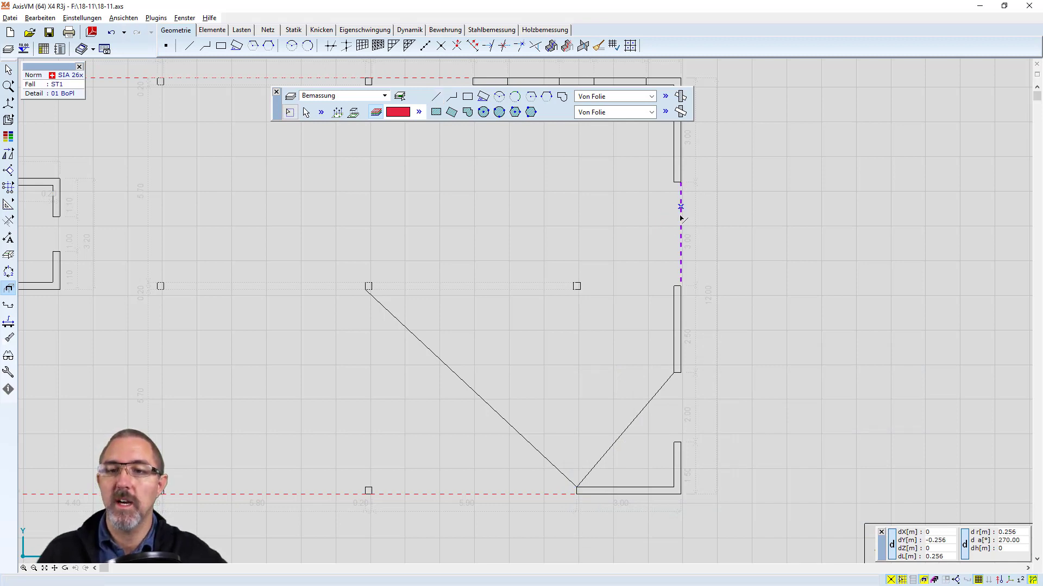
double_click(680, 217)
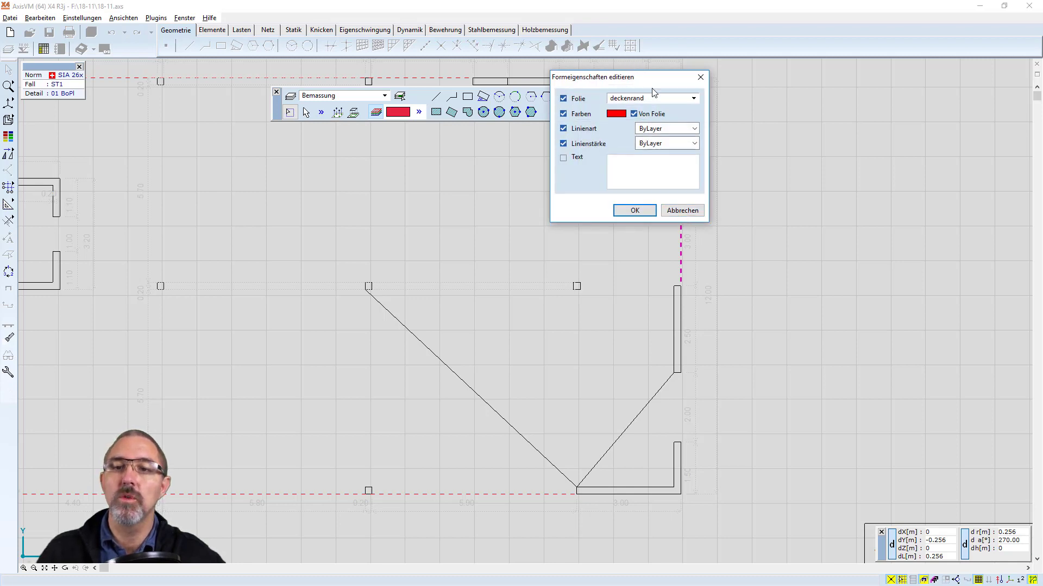
left_click_drag(649, 77, 838, 119)
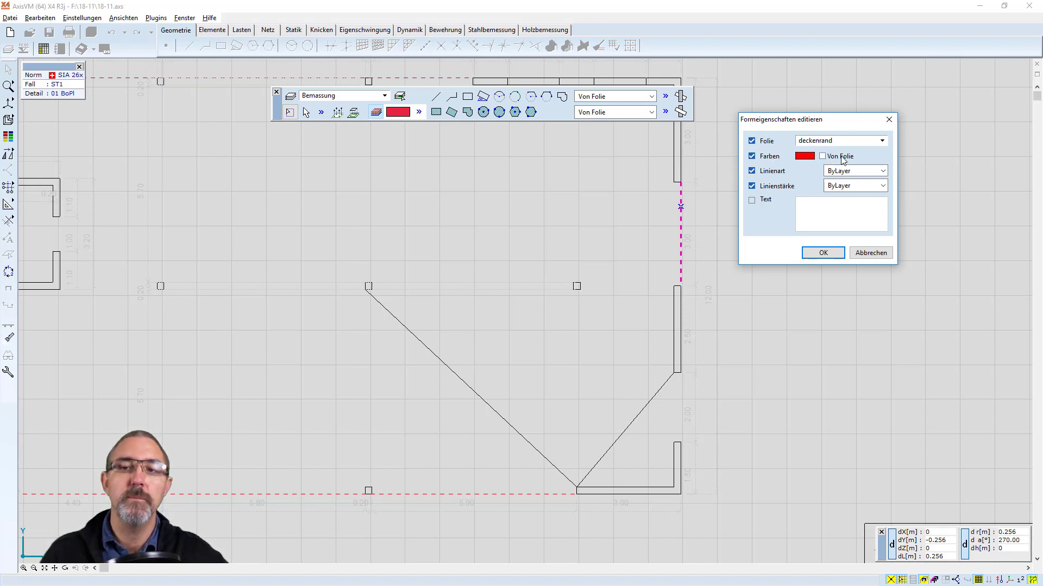
left_click(806, 158)
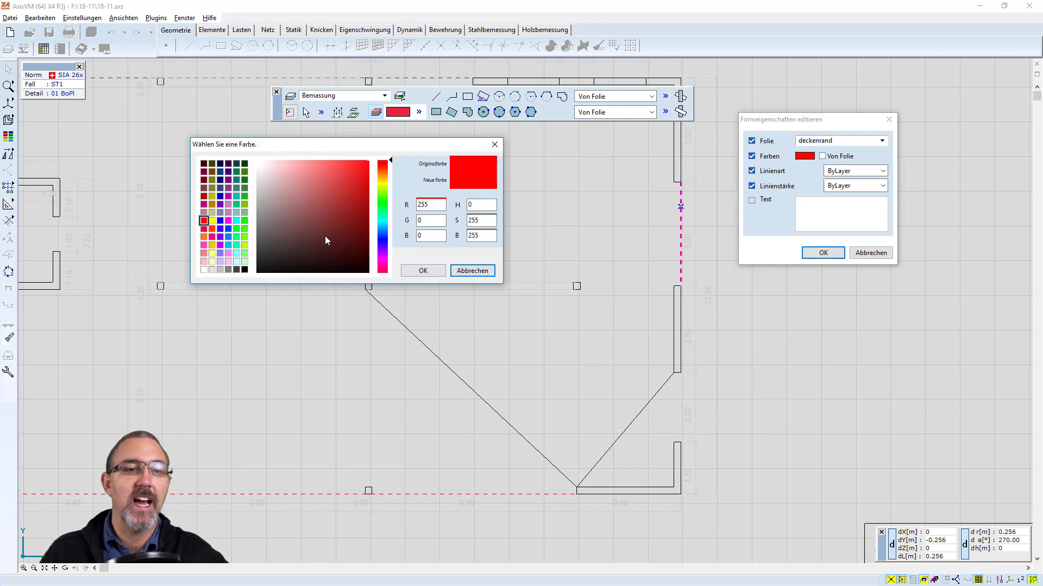
left_click(230, 222)
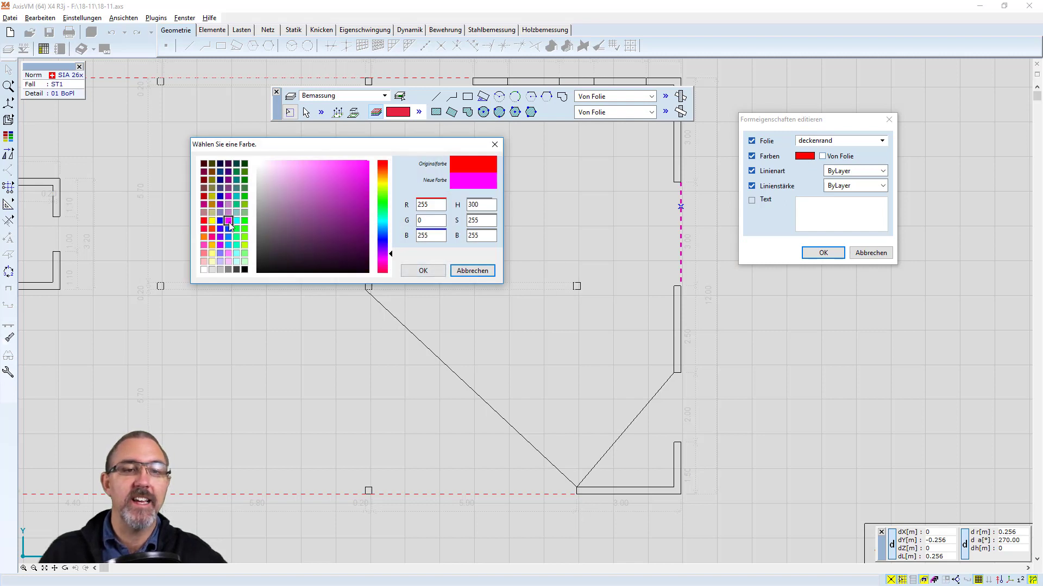
left_click(423, 270)
Set the magenta line's type to continuous and its line weight to 1.40 mm, and apply the shape properties.
left_click(848, 172)
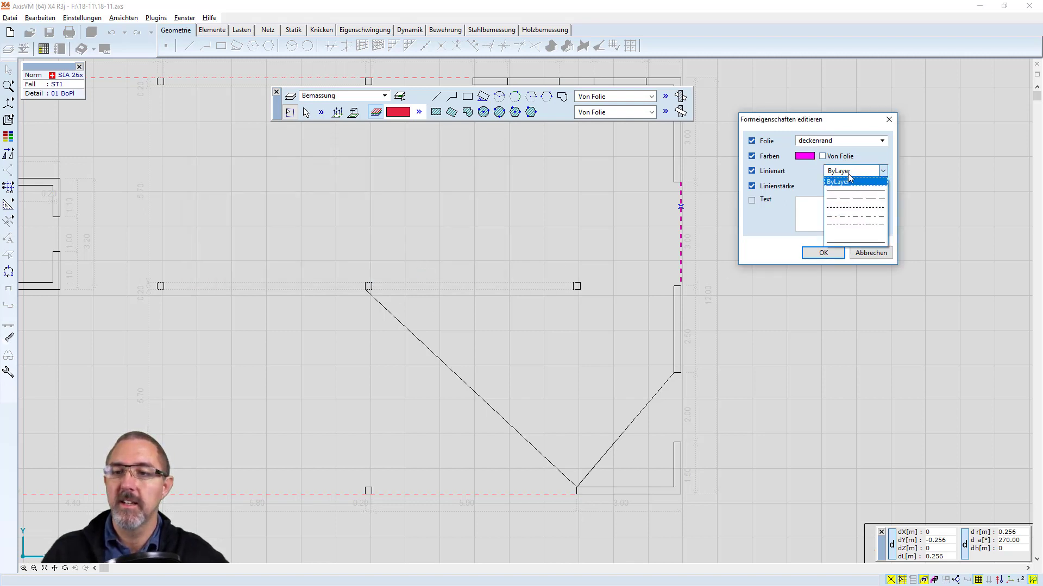
left_click(853, 190)
left_click(855, 185)
scroll(880, 235, "down", 5)
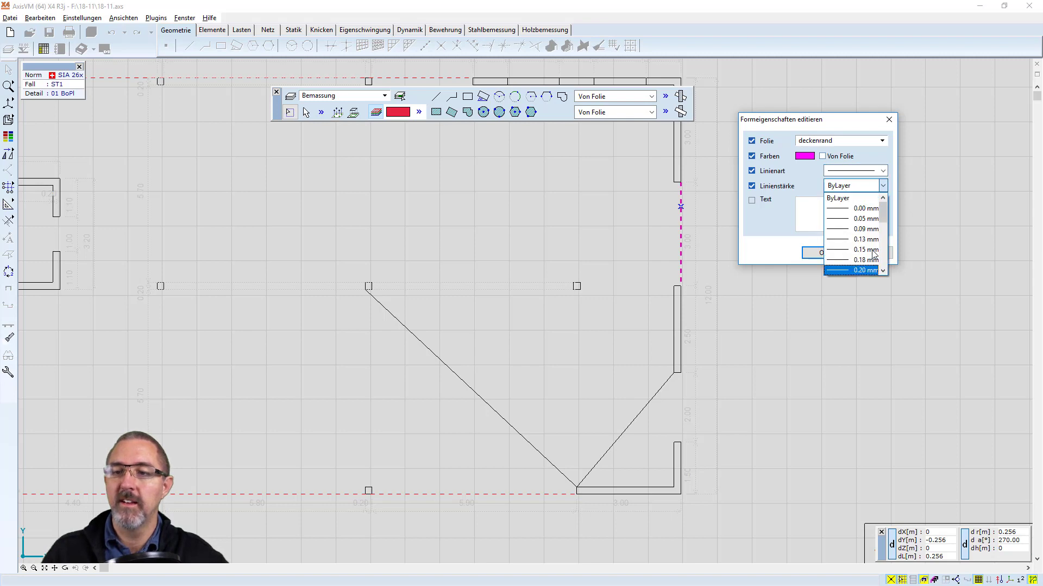
left_click(861, 260)
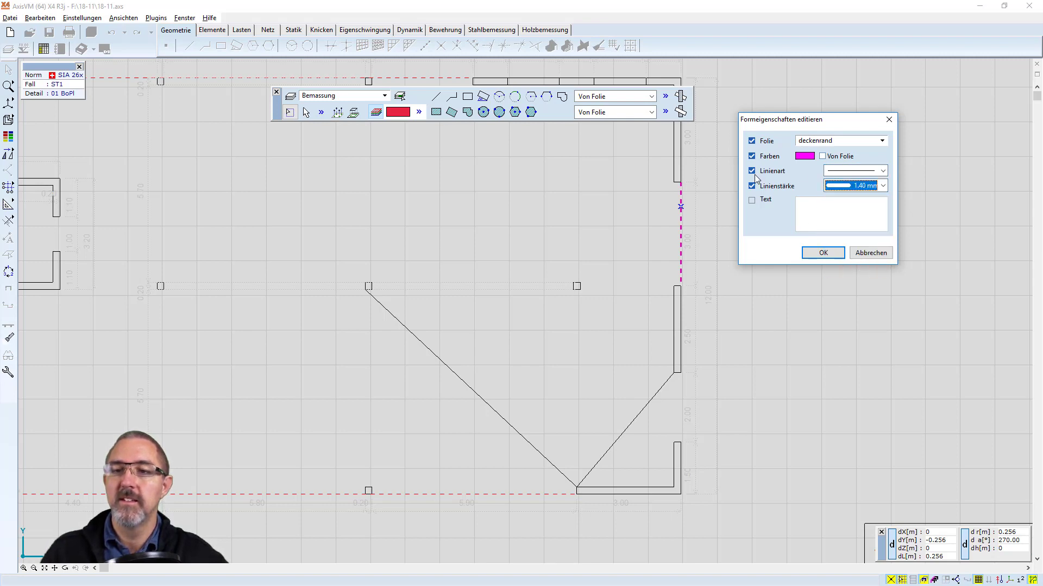
left_click(823, 252)
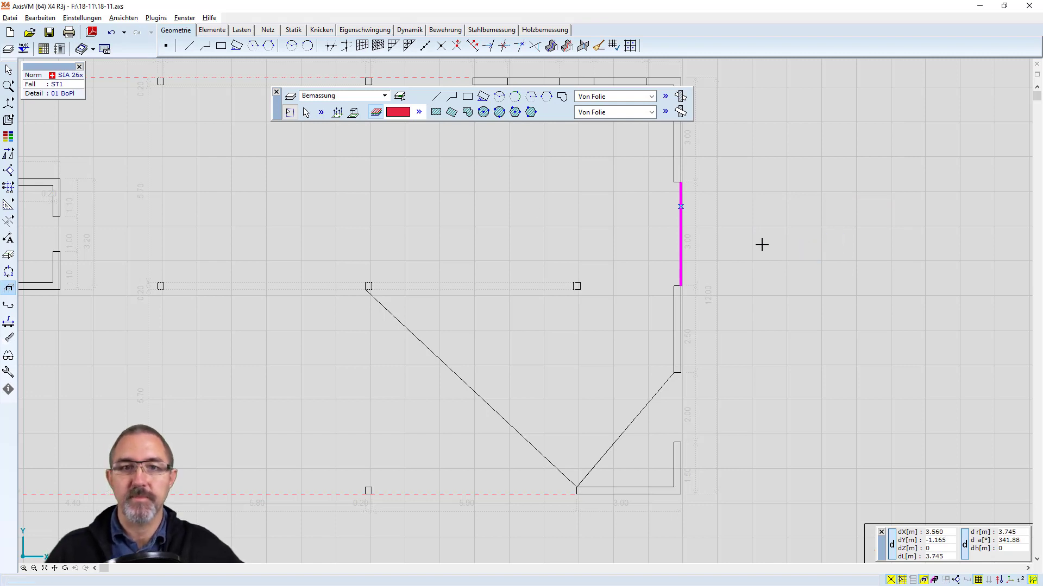
Set the deckenrand layer's colour to black in the layer manager.
left_click(8, 49)
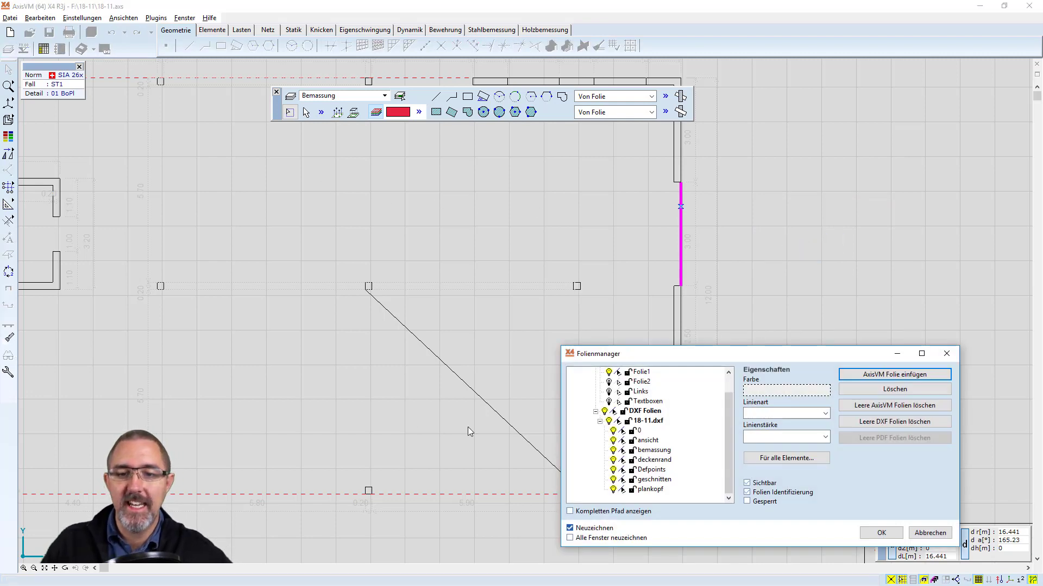
left_click(657, 461)
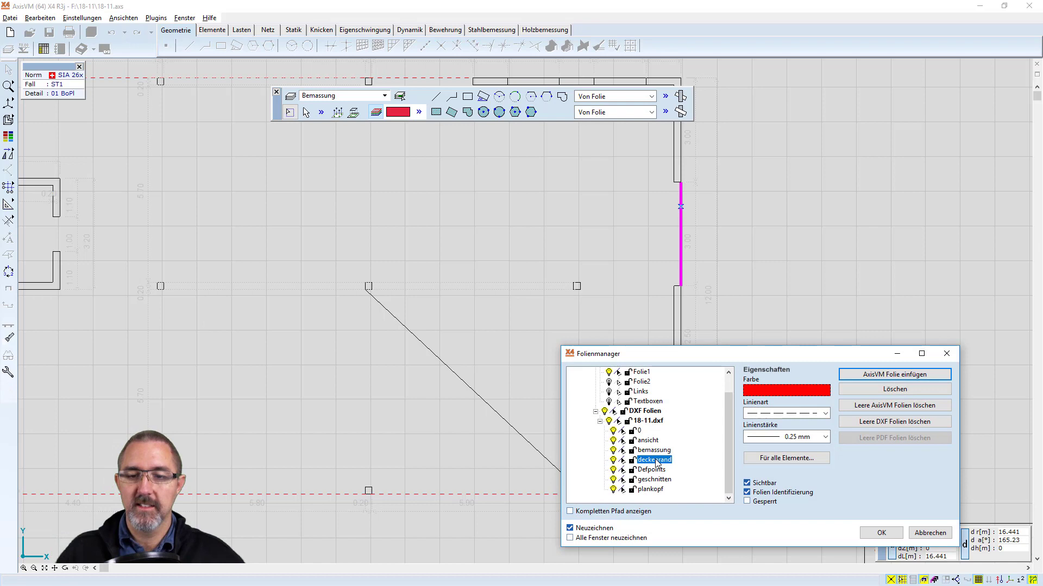
left_click(784, 393)
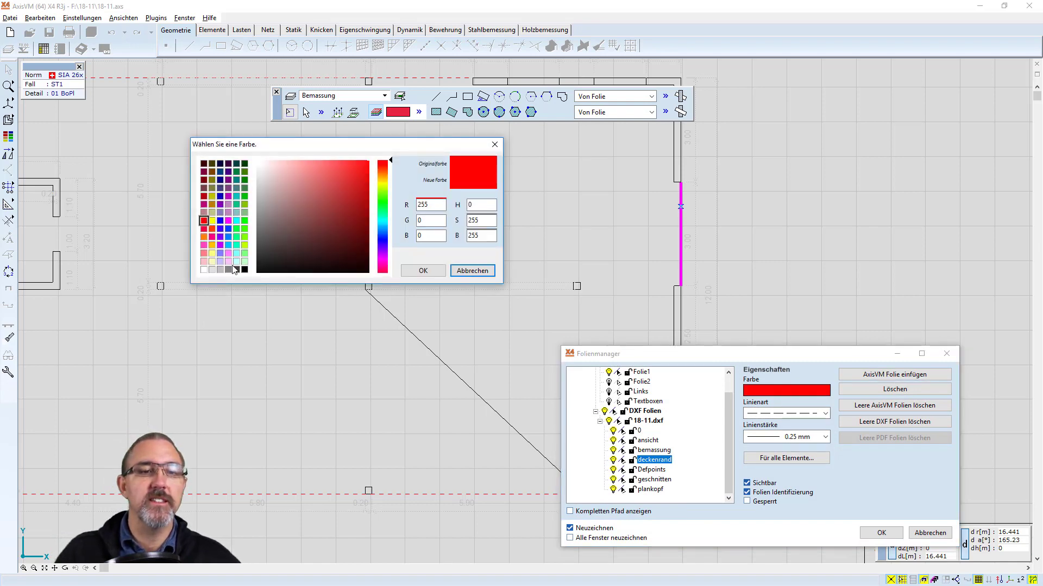
left_click(245, 270)
left_click(421, 270)
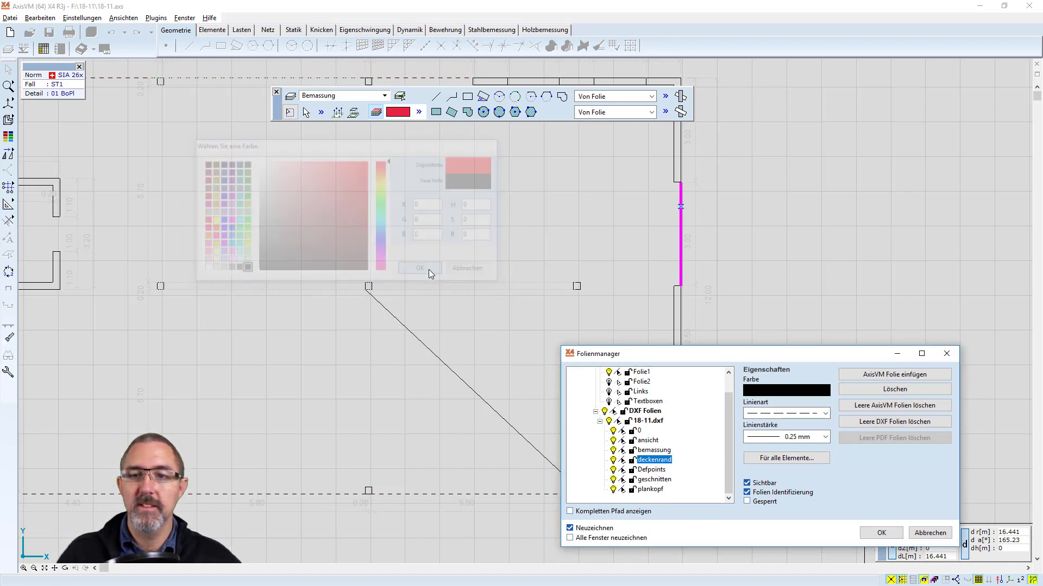
left_click(881, 533)
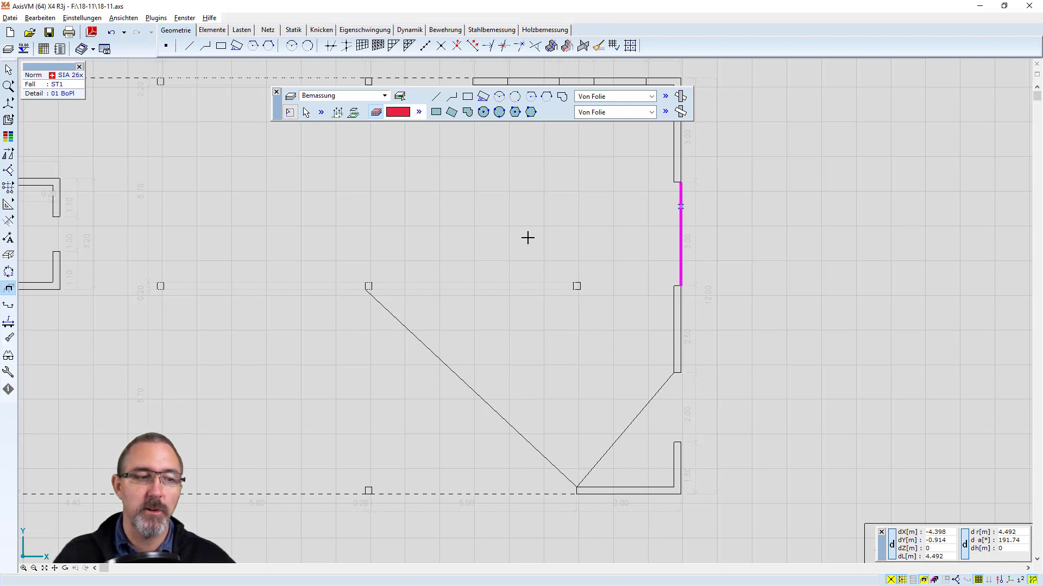
Reset all elements on the deckenrand layer to the layer's colour, line type and line weight in the layer manager.
left_click(291, 97)
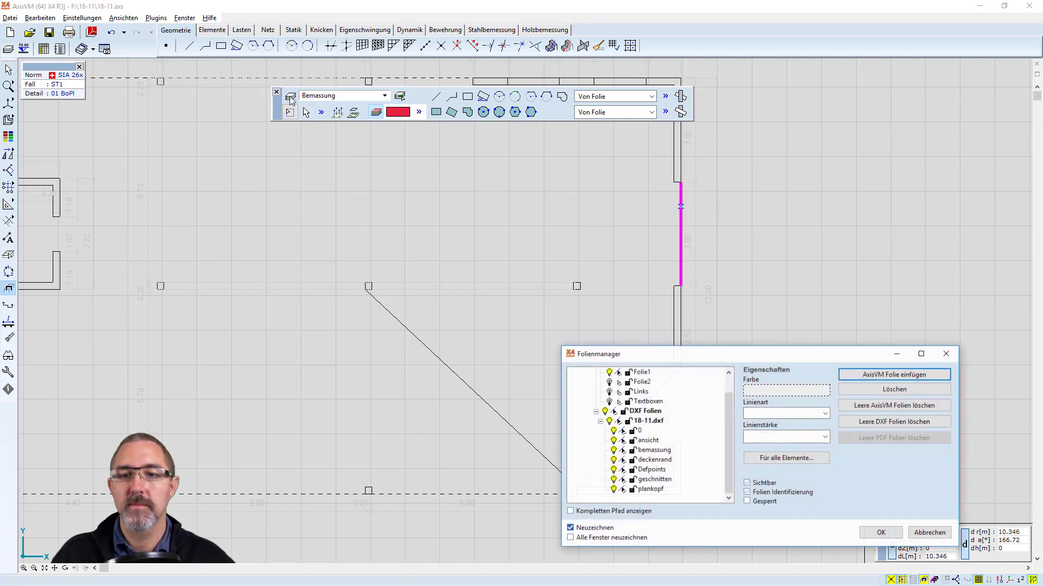
left_click(655, 460)
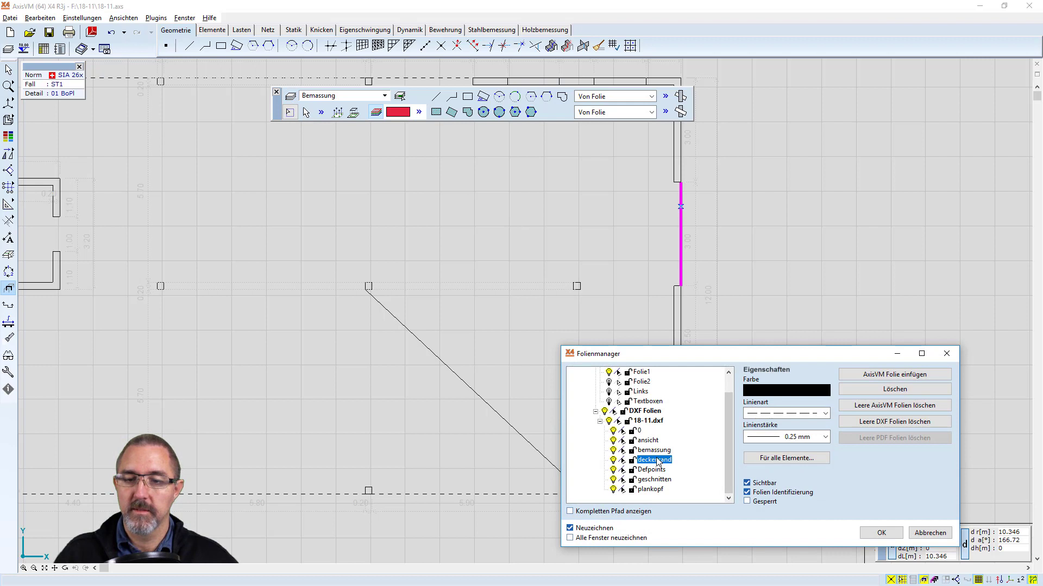
left_click(802, 459)
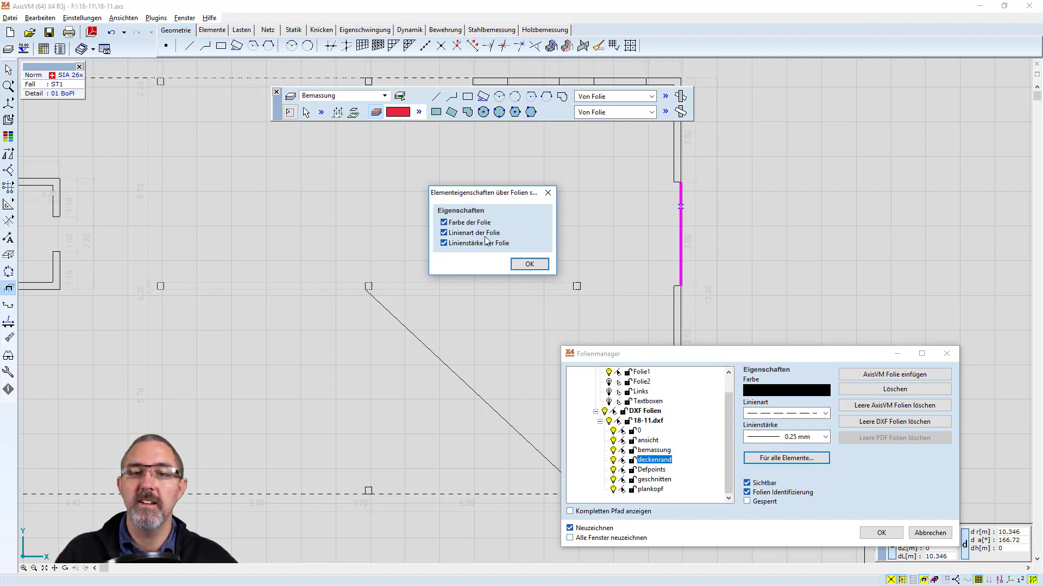
left_click(530, 265)
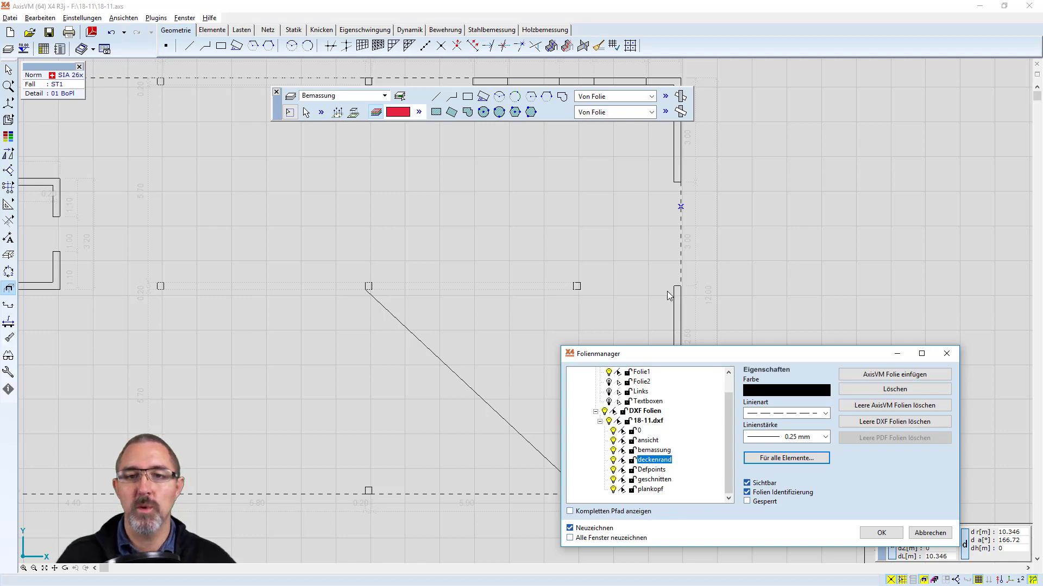
left_click(882, 533)
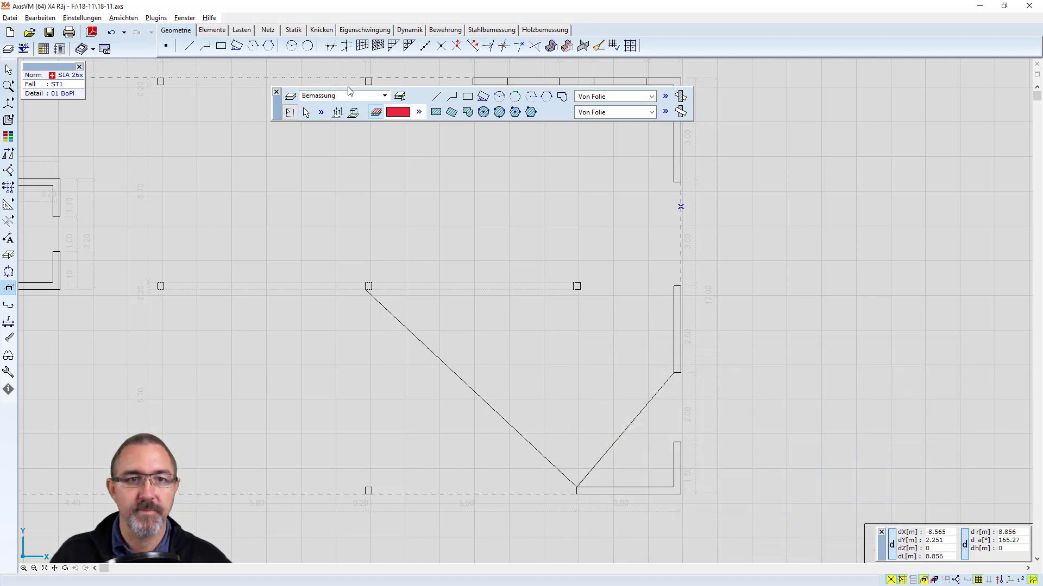
Delete the DXF layers with the imported 18-11.dxf plan from the model using the layer manager.
left_click(290, 95)
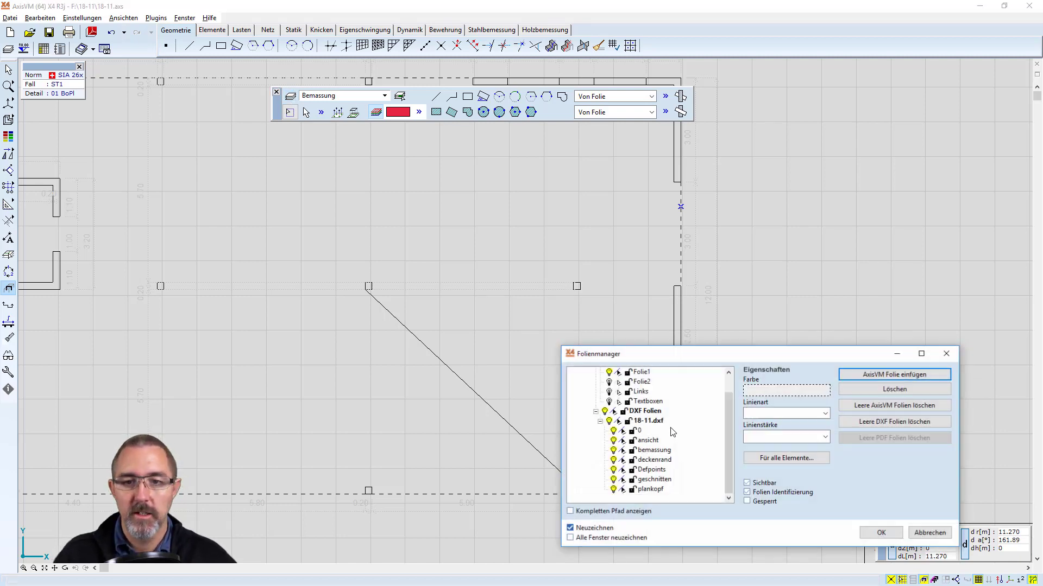
left_click(645, 411)
left_click(922, 390)
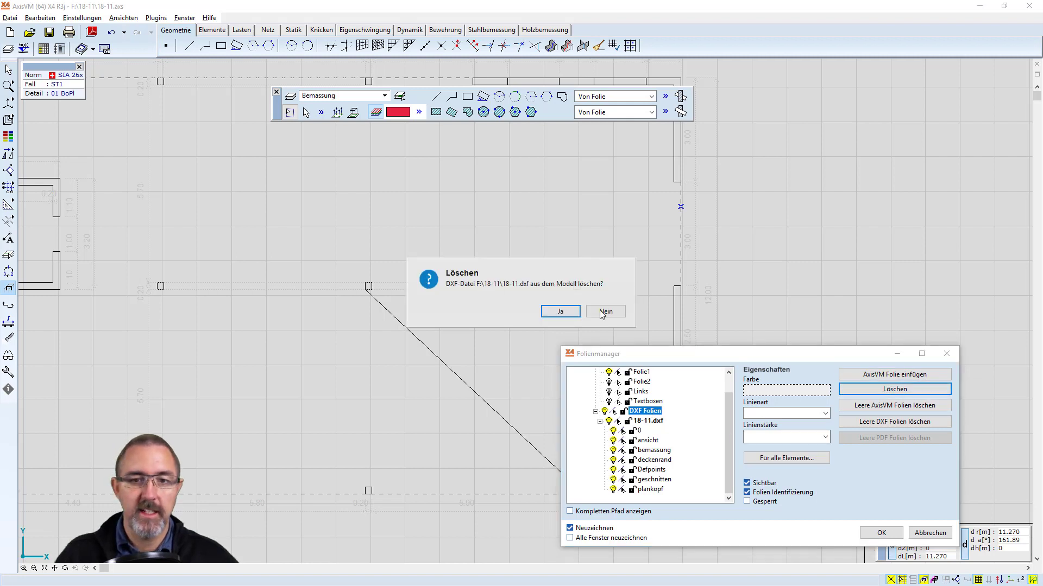
left_click(564, 311)
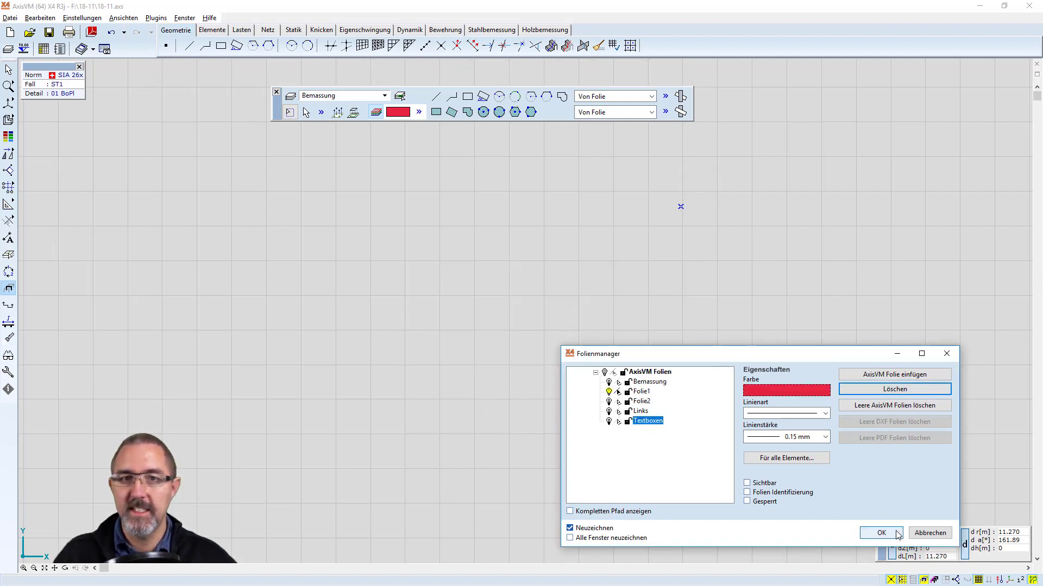
left_click(881, 533)
Close the background layer editor and hide the background layers in the full model view.
left_click(276, 91)
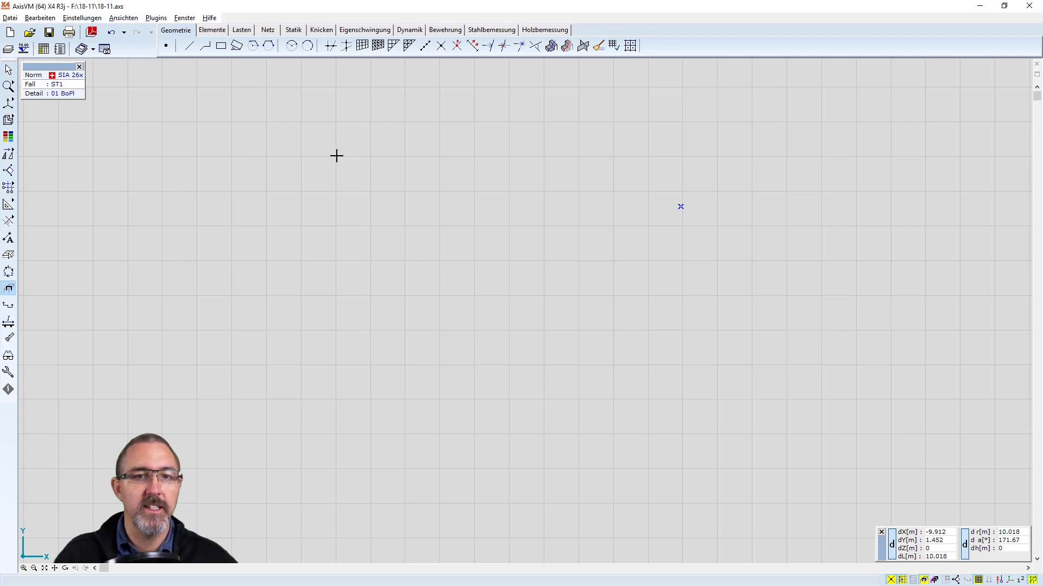
key("ctrl+w")
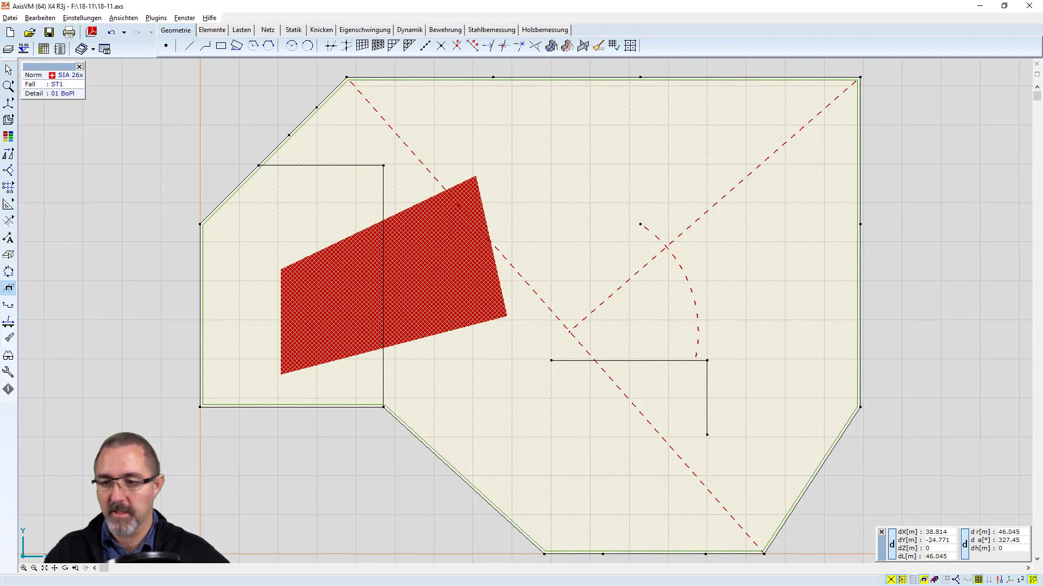
left_click(1032, 580)
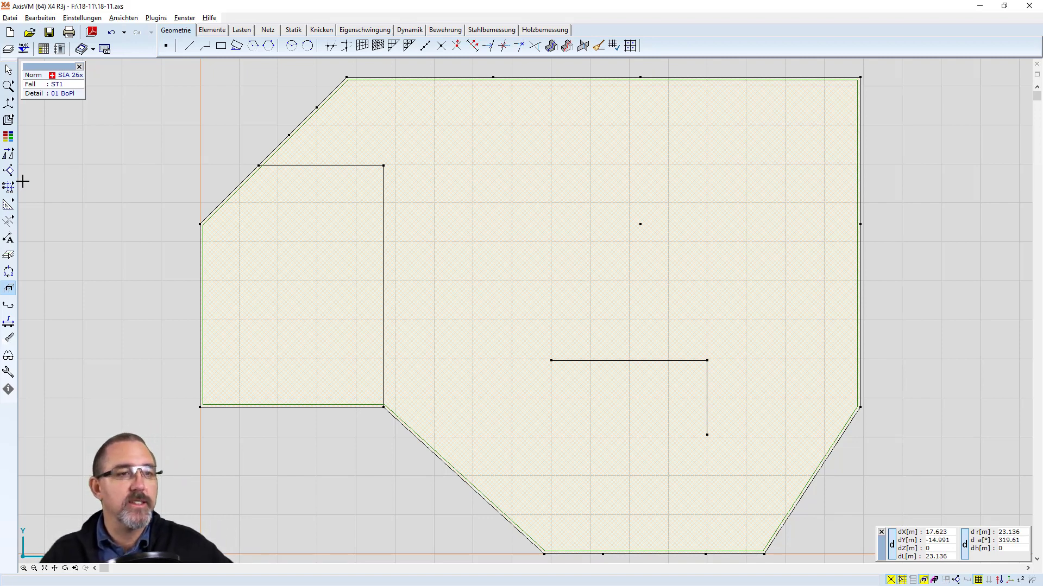
Define a new axis grid in the X-Y plane with relative spacings ΔX 3*2.5;3*1.5;5*2.5 and ΔY 8*2.
mouse_move(8, 190)
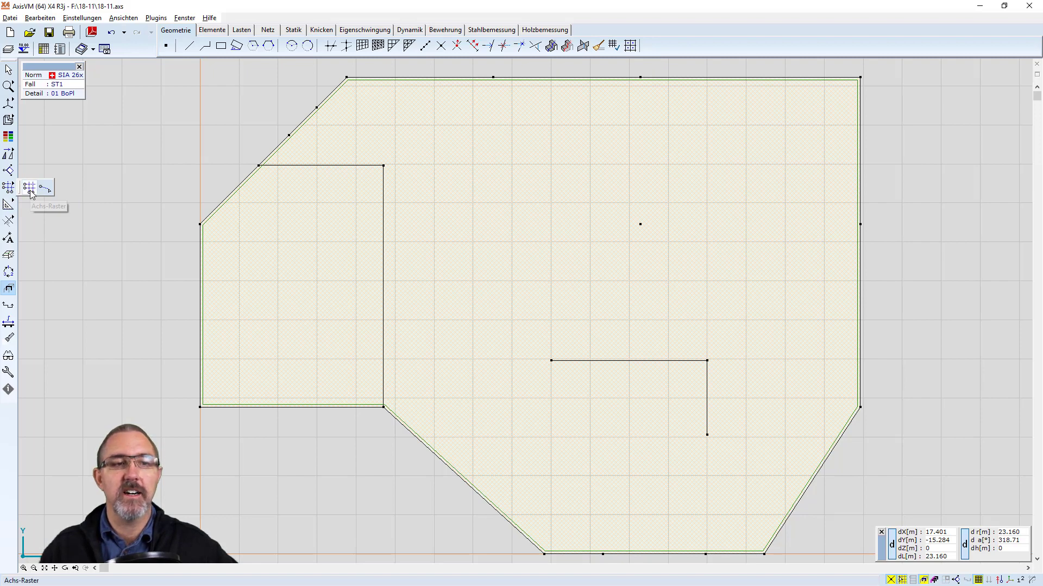
left_click(29, 187)
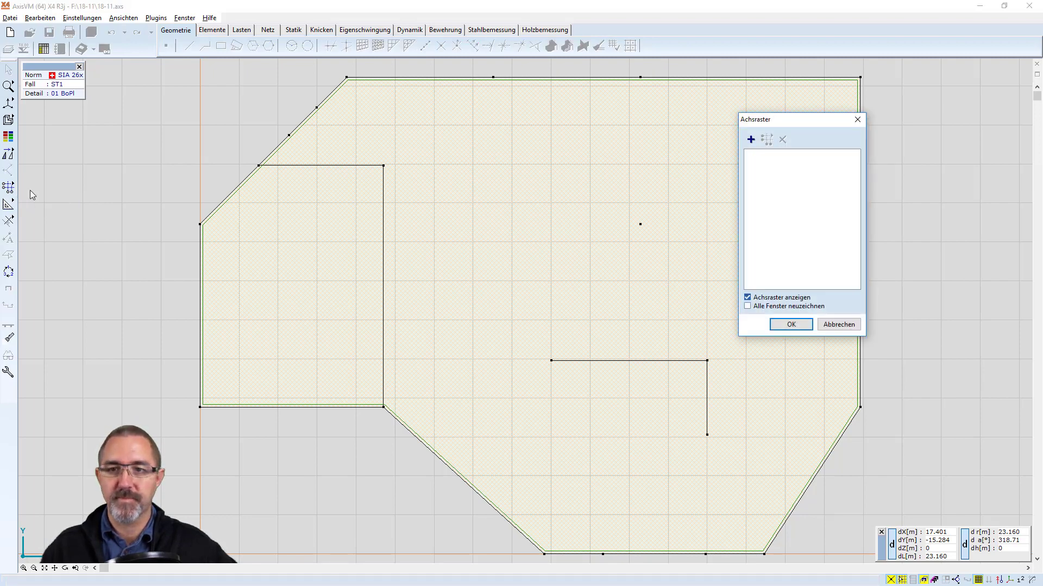
left_click(751, 141)
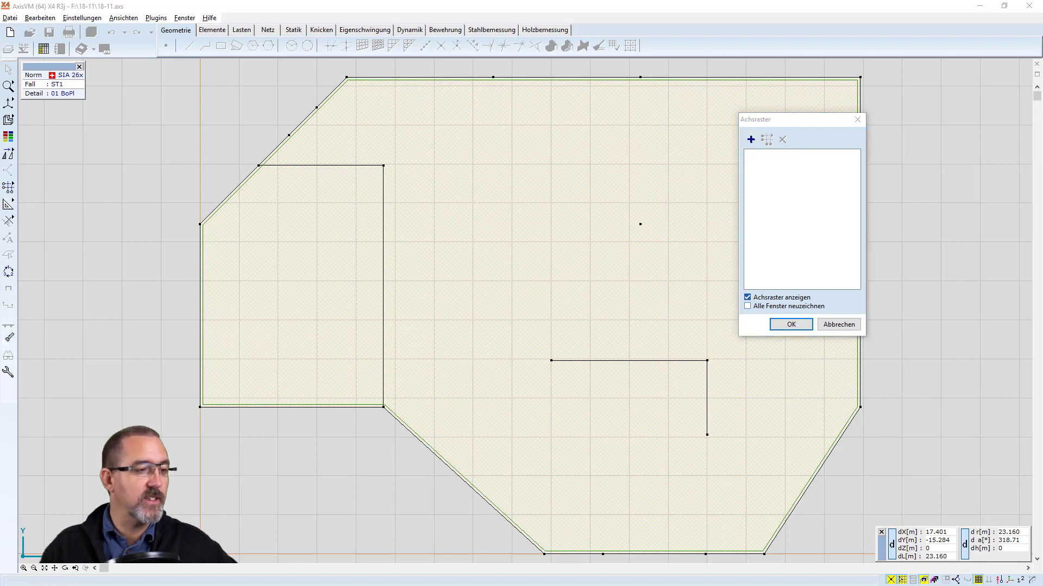
left_click_drag(84, 170, 492, 122)
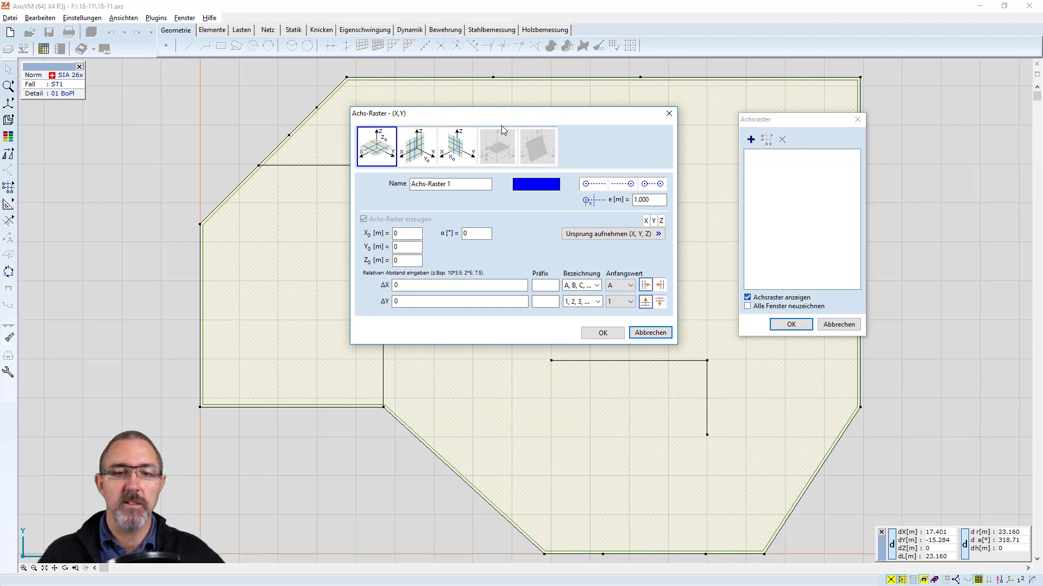
left_click(435, 289)
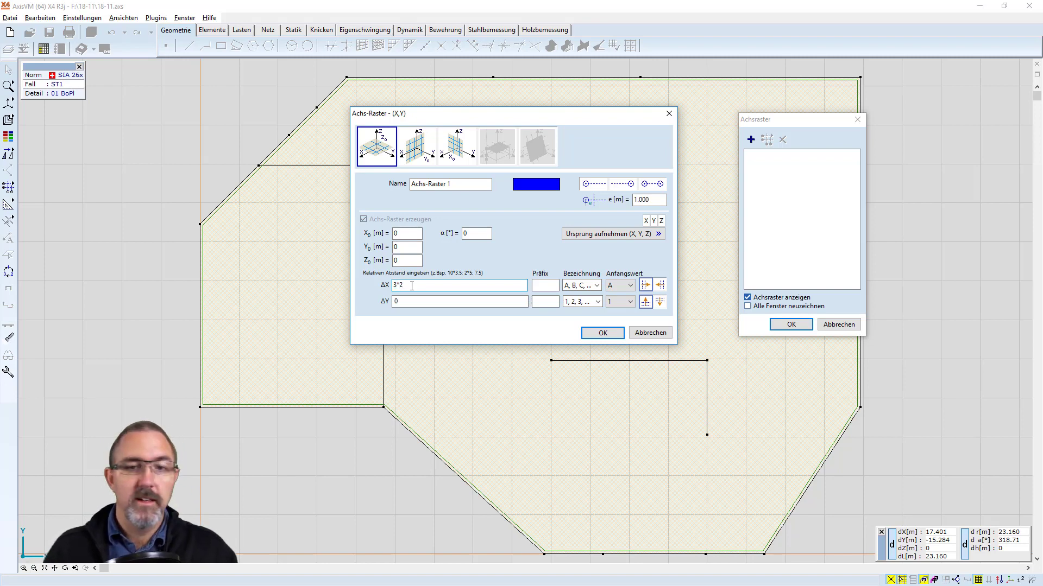
type("5")
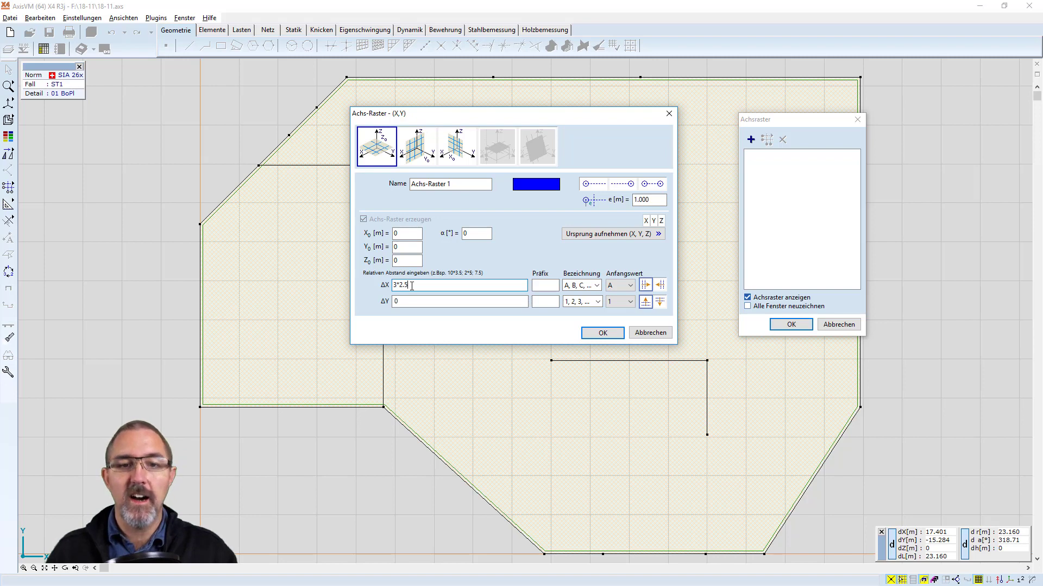
left_click(423, 287)
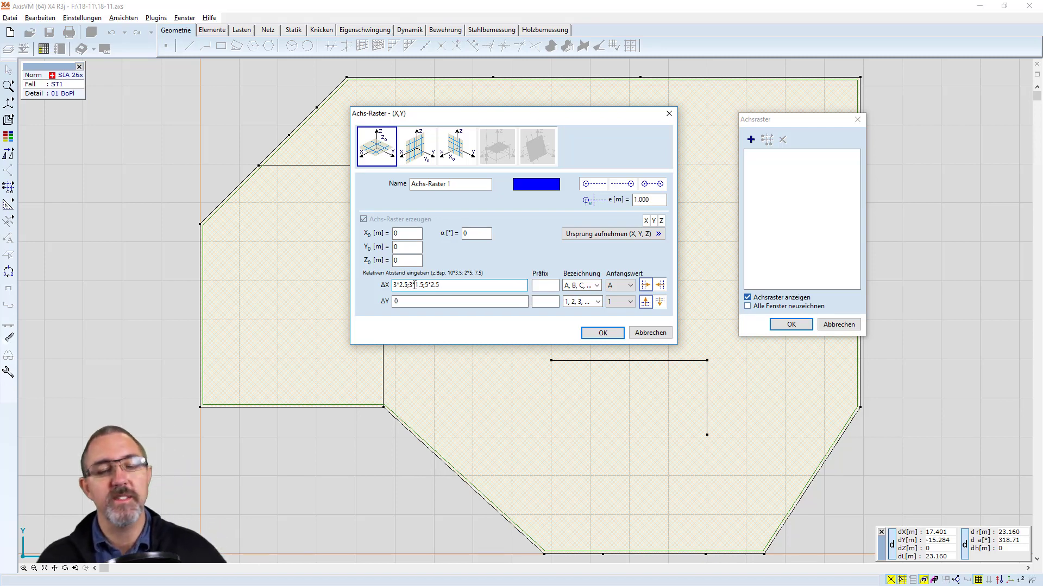
key("Tab")
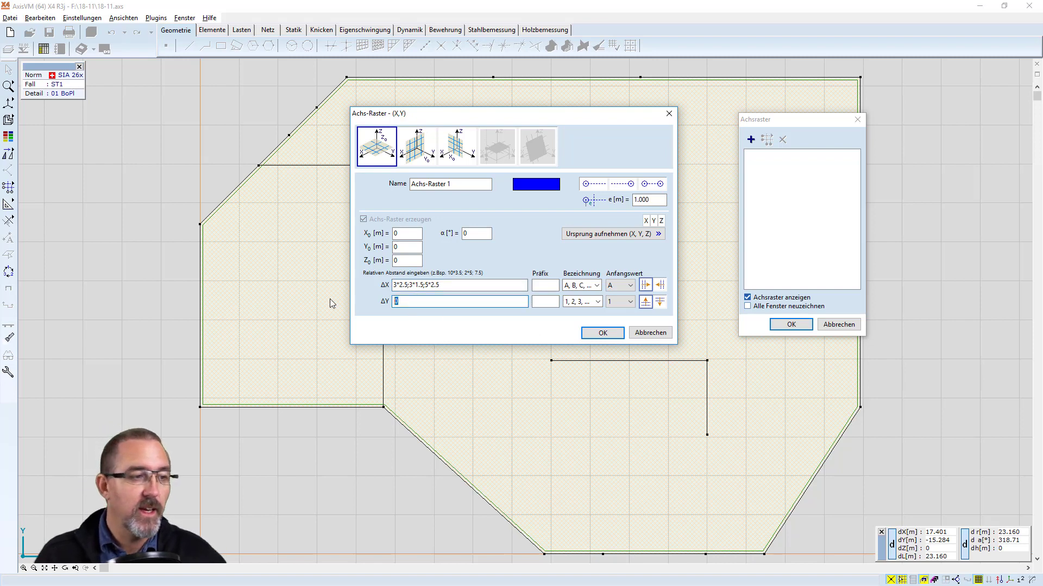
type("8")
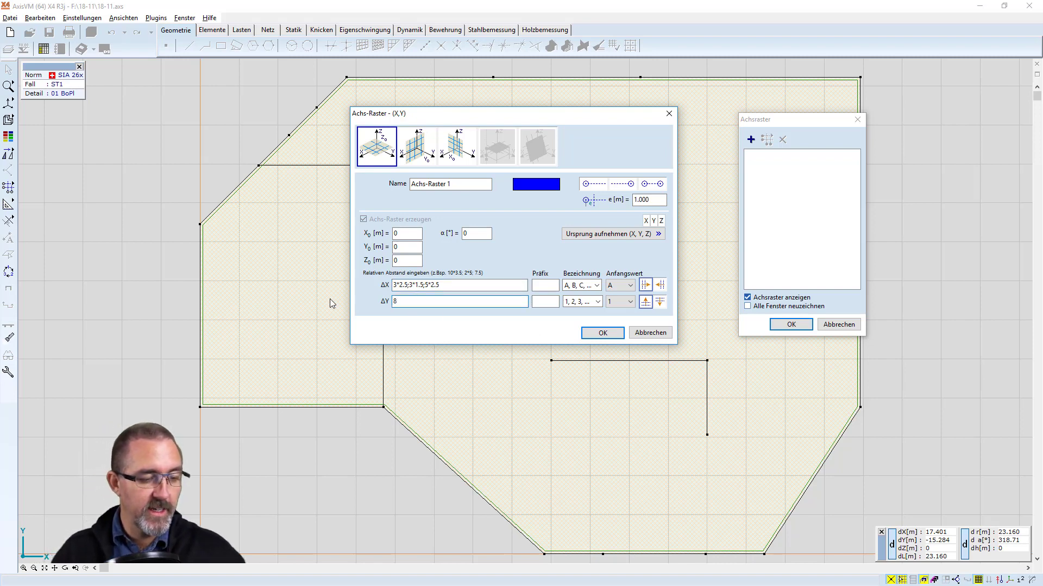
type("*2")
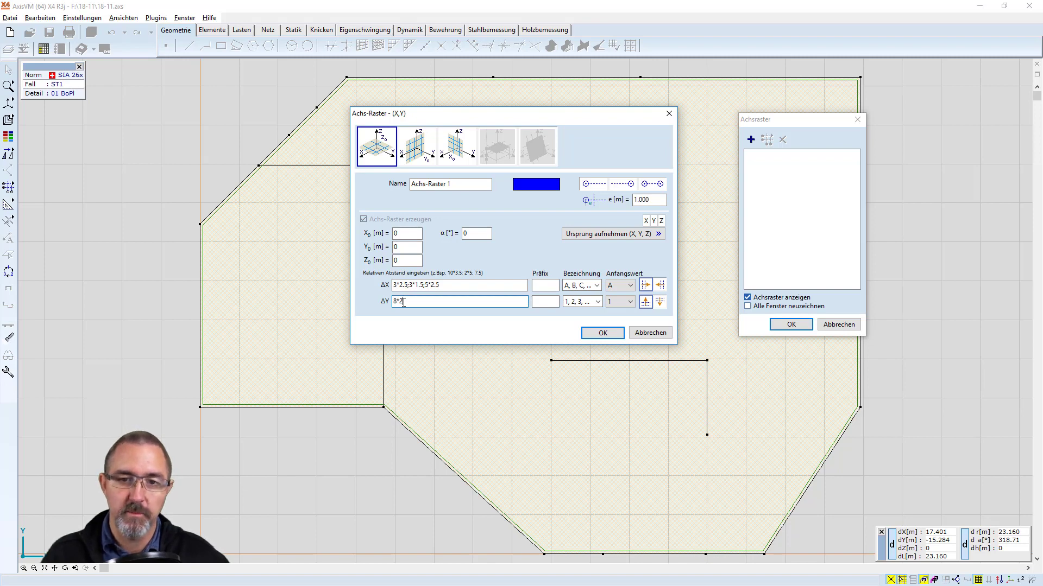
Examine the labelling styles and start values available for the ΔX axes.
left_click(618, 286)
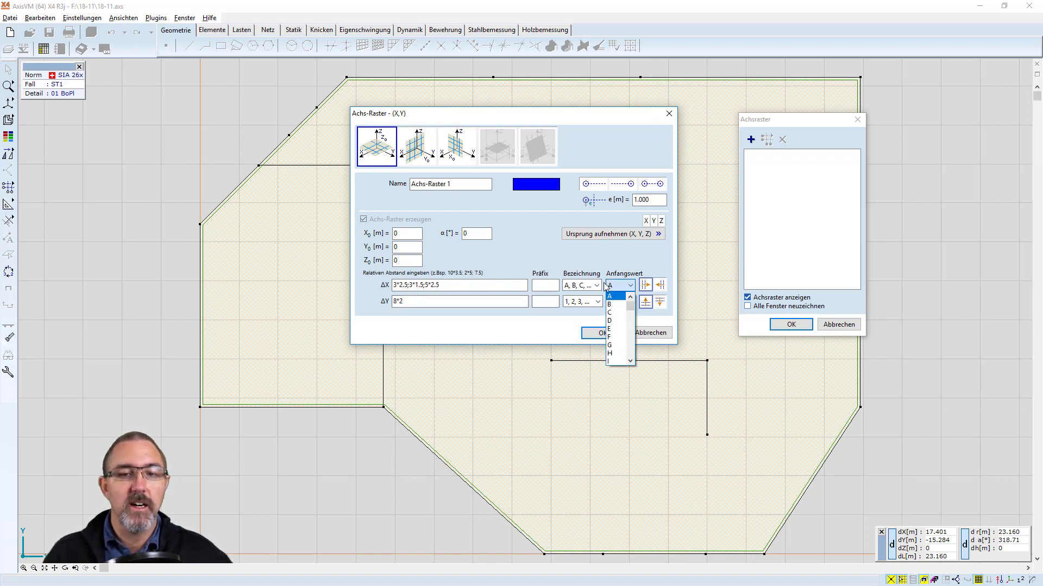
left_click(598, 286)
left_click(597, 286)
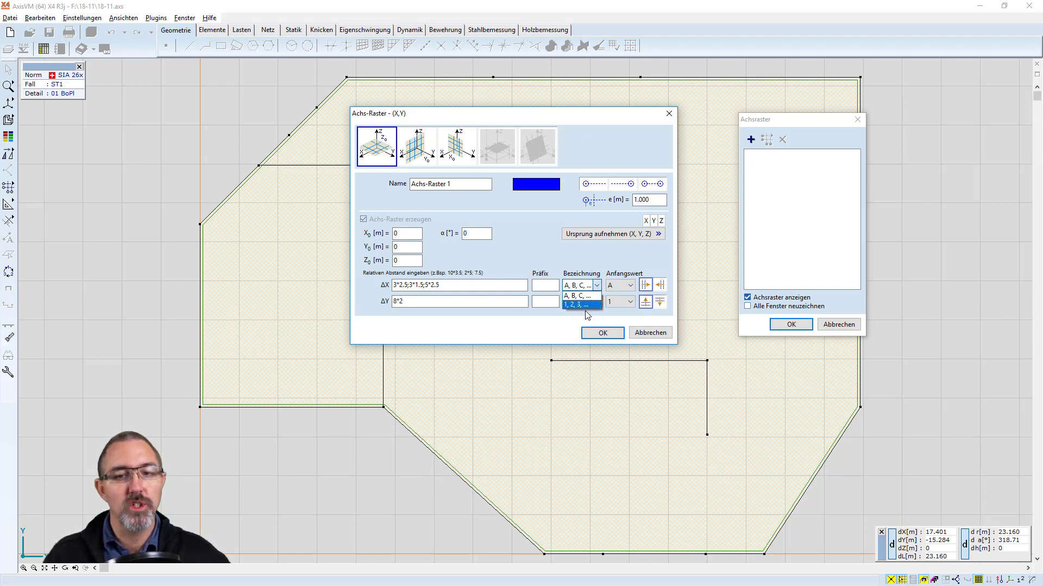
left_click(629, 286)
left_click(630, 286)
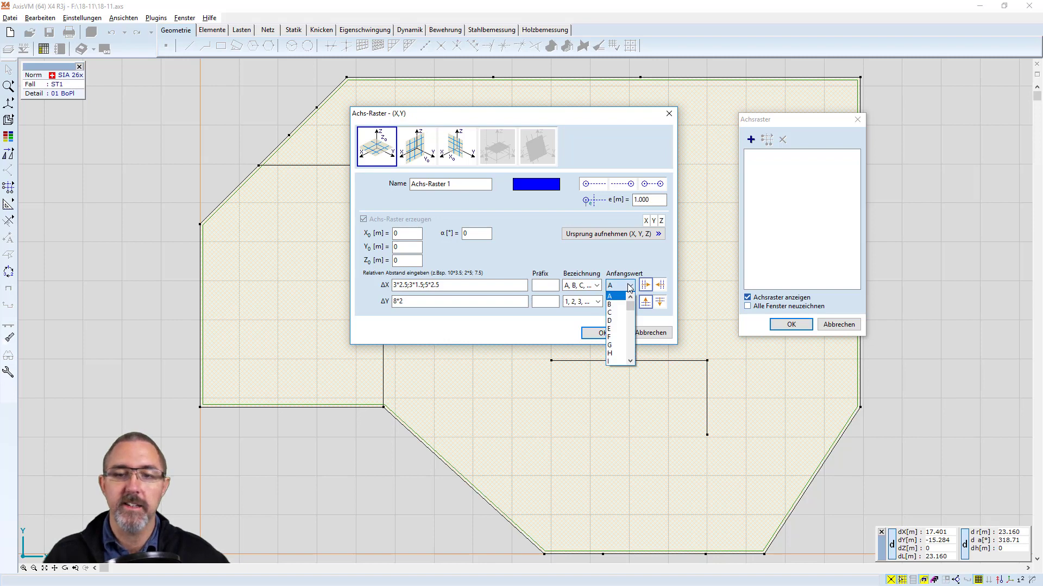
left_click(630, 287)
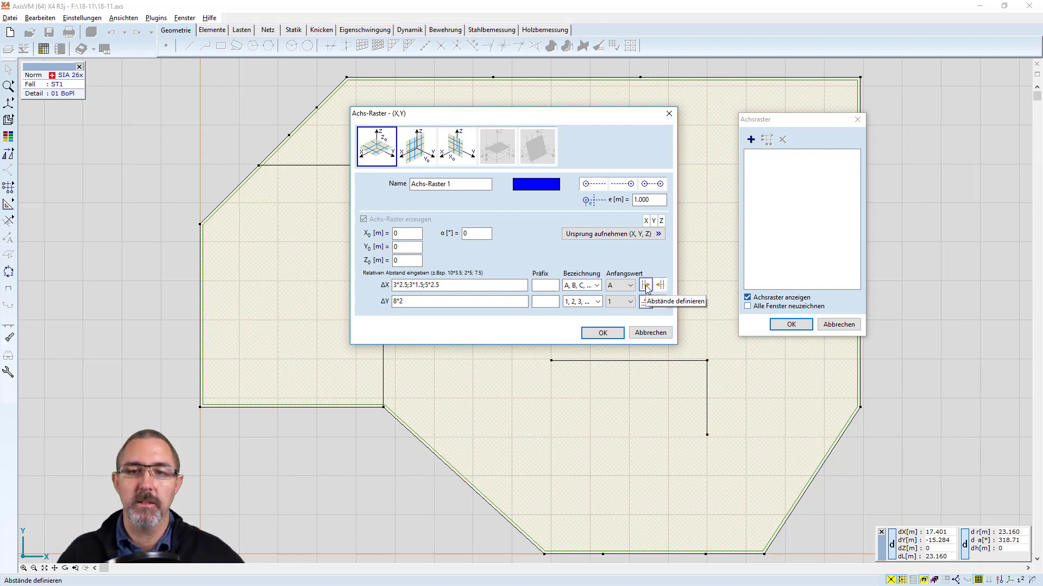
Set the grid origin at the lower-left corner node of the slab's left wing and create the axis grid.
left_click(628, 234)
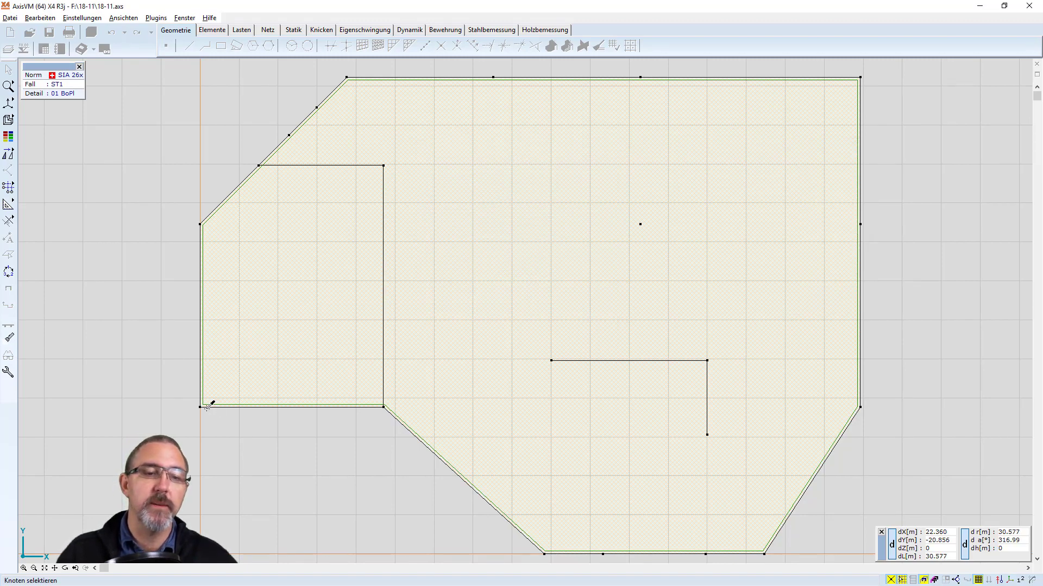
left_click(200, 409)
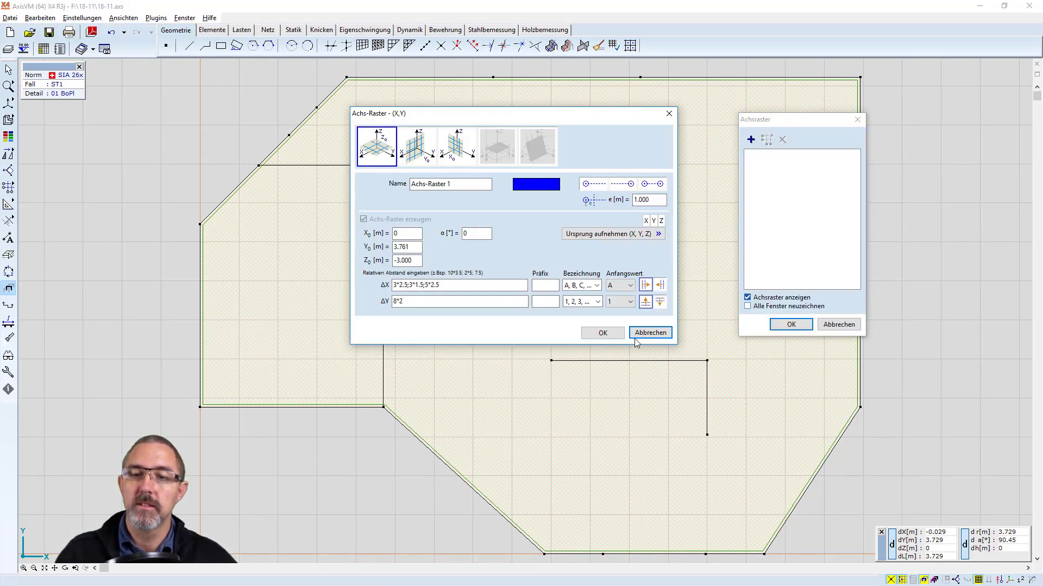
left_click(604, 334)
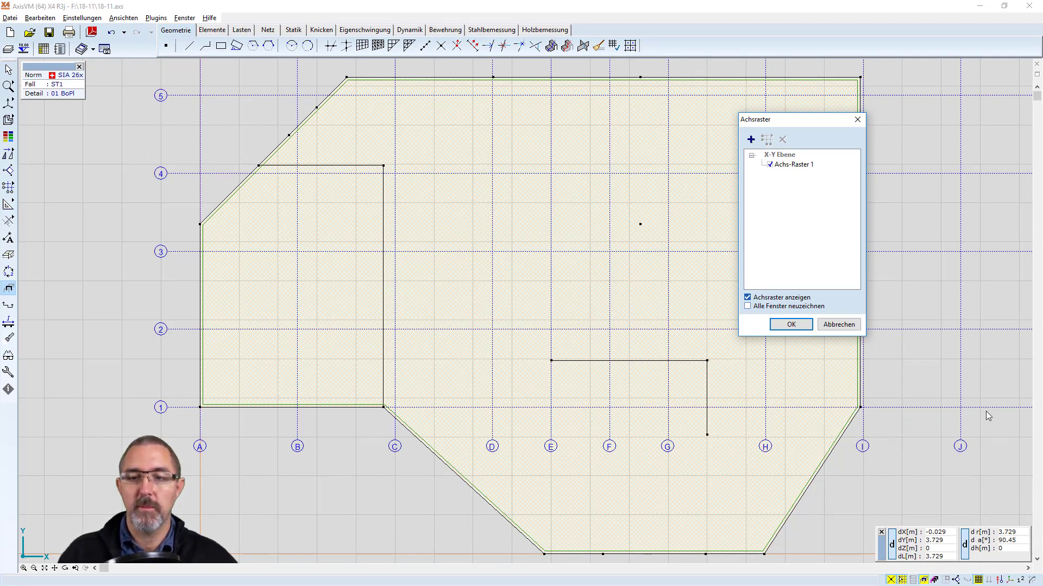
left_click(792, 325)
Modify the axis grid so its axis labels appear at both ends of the grid lines.
scroll(516, 293, "down", 2)
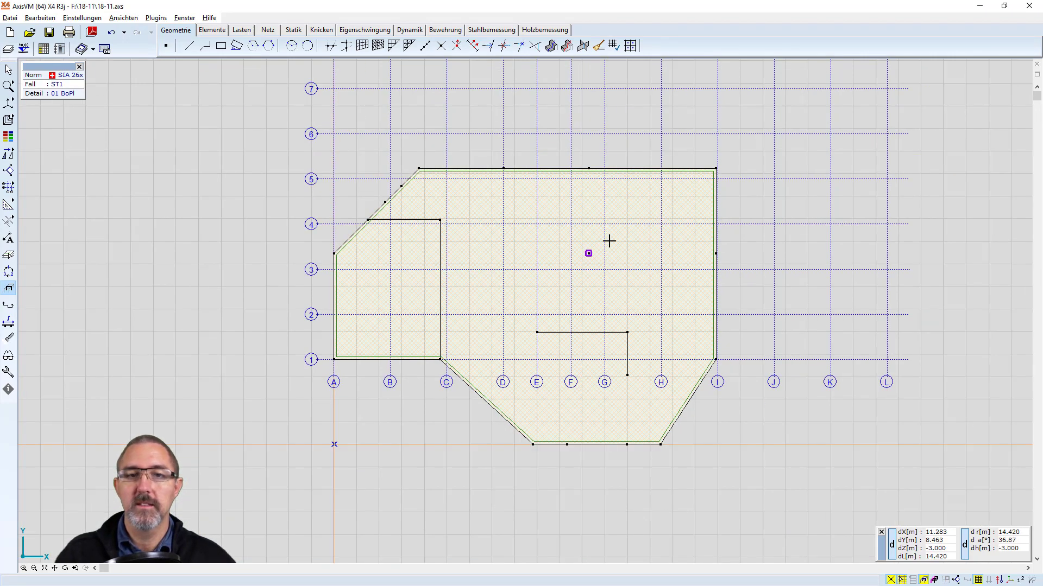
mouse_move(607, 240)
middle_mouse_down()
mouse_move(553, 343)
mouse_move(540, 342)
middle_mouse_up()
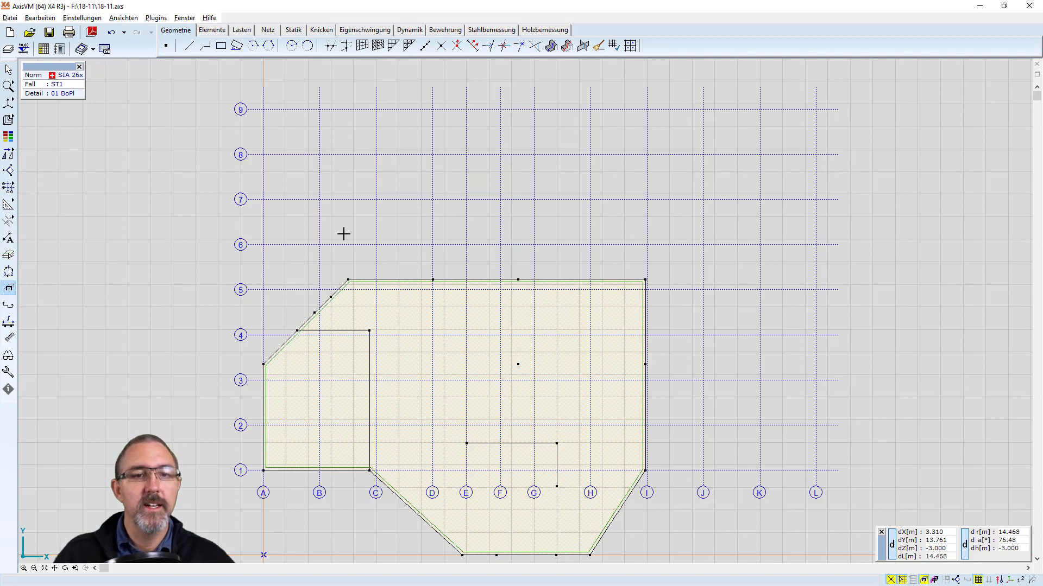
left_click(305, 200)
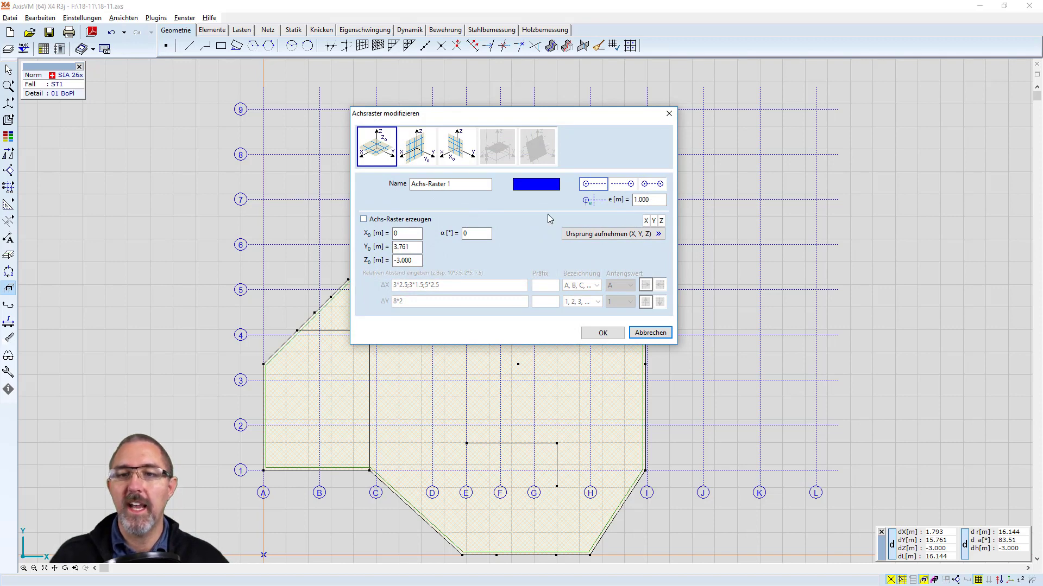
left_click(657, 185)
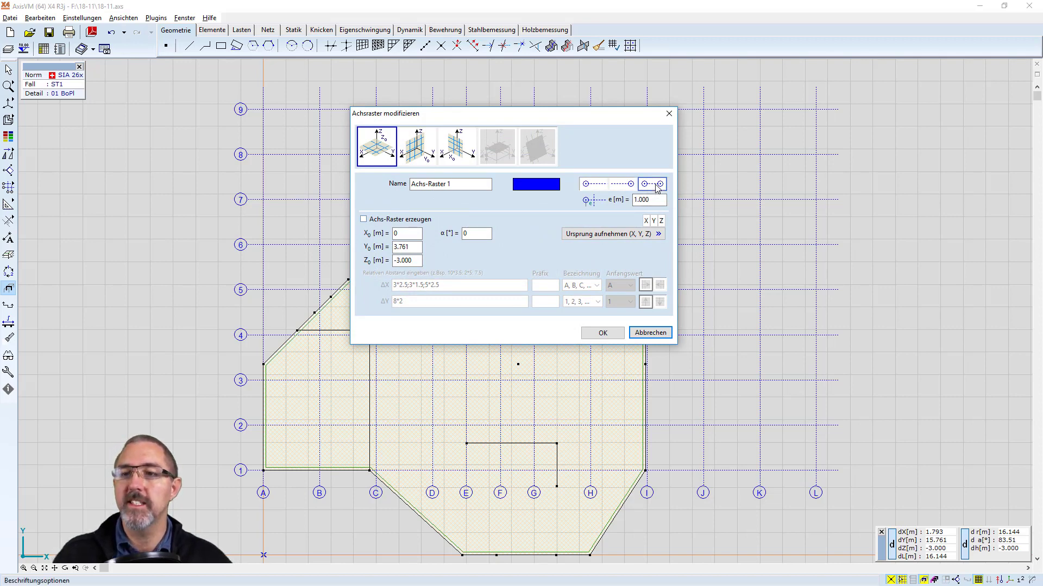
left_click(599, 334)
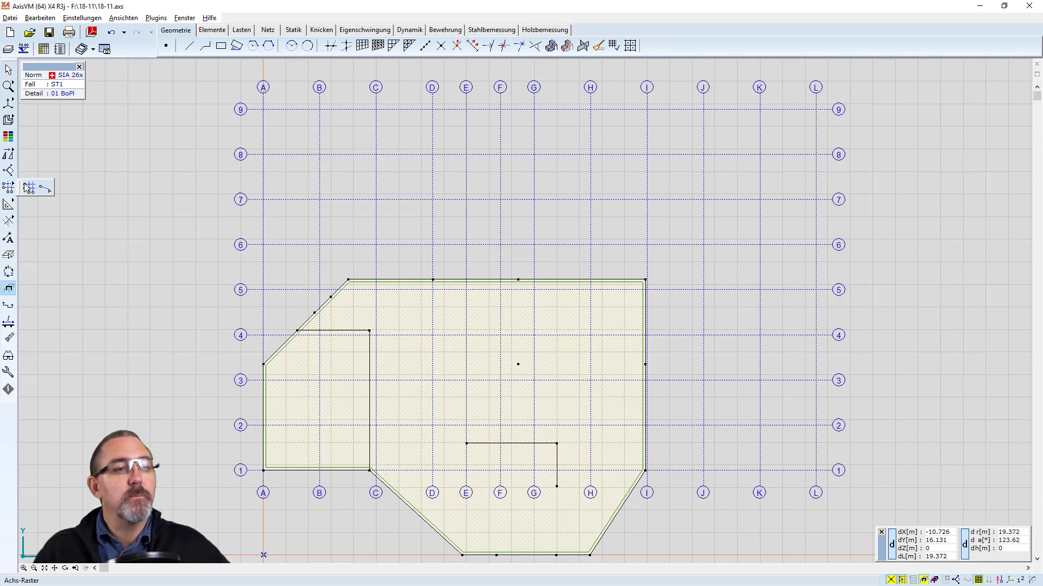
Start a second axis grid in the X-Y plane and set its colour to red.
left_click(28, 187)
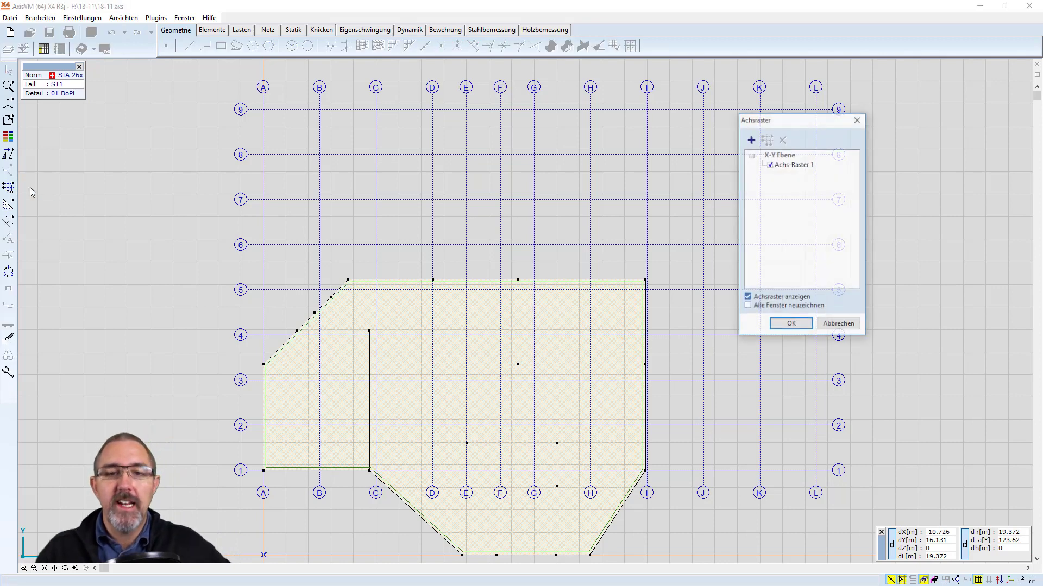
left_click(750, 139)
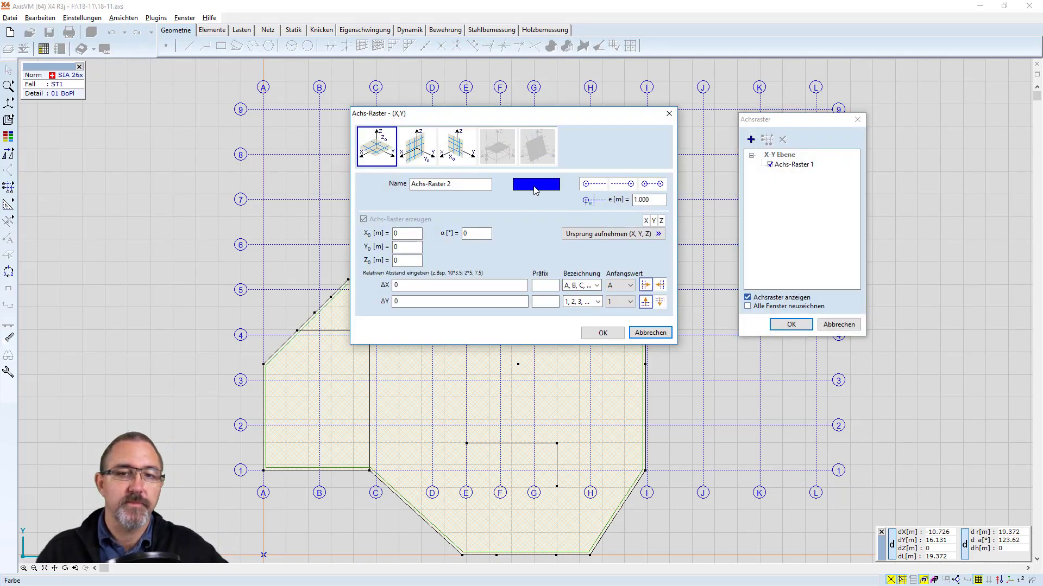
left_click(536, 184)
left_click(205, 221)
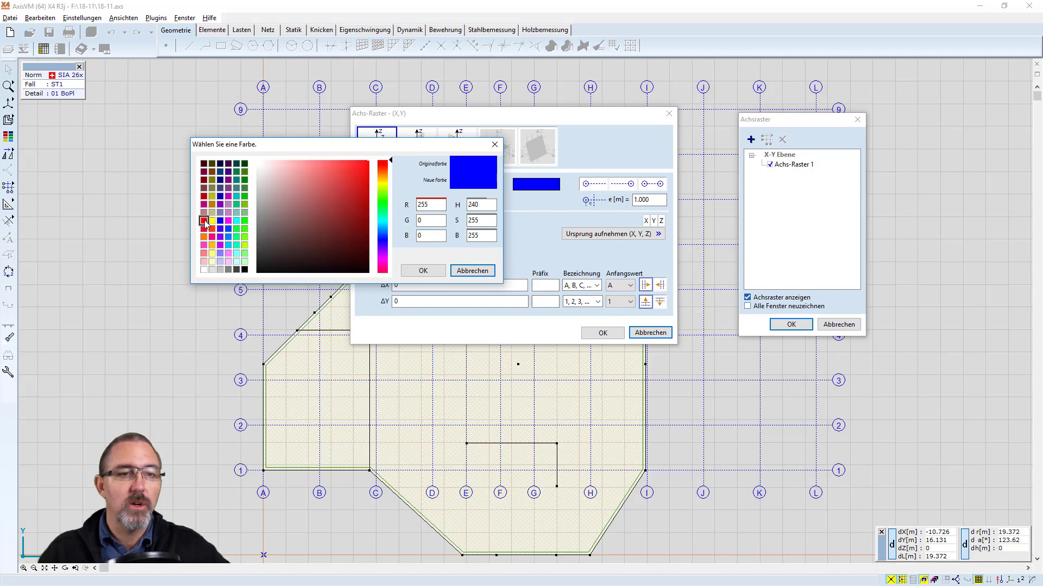
left_click(431, 270)
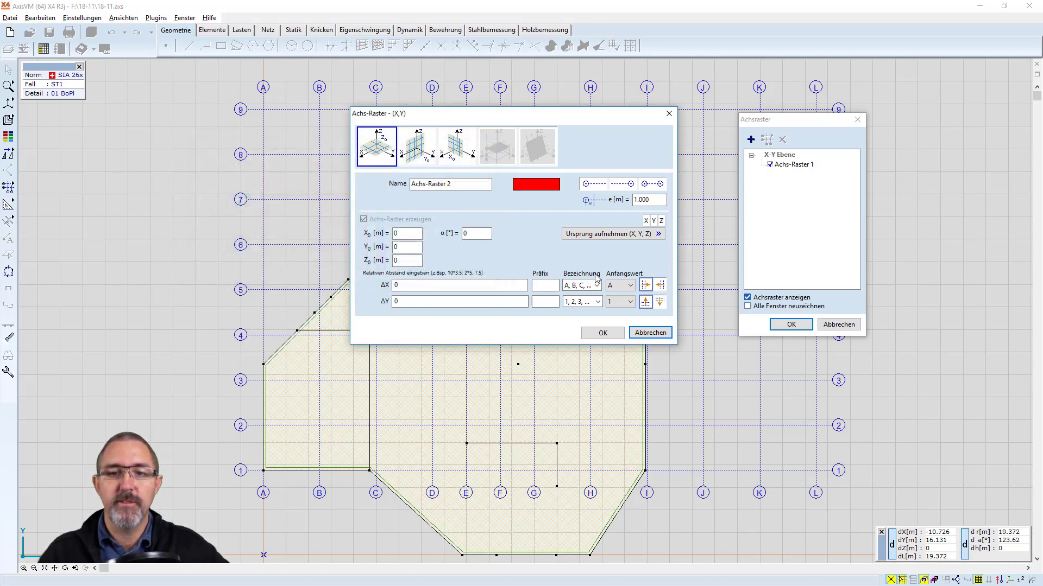
Set the new grid's relative spacings to 6*2 for both ΔX and ΔY, and its rotation angle α to 30°.
left_click(402, 286)
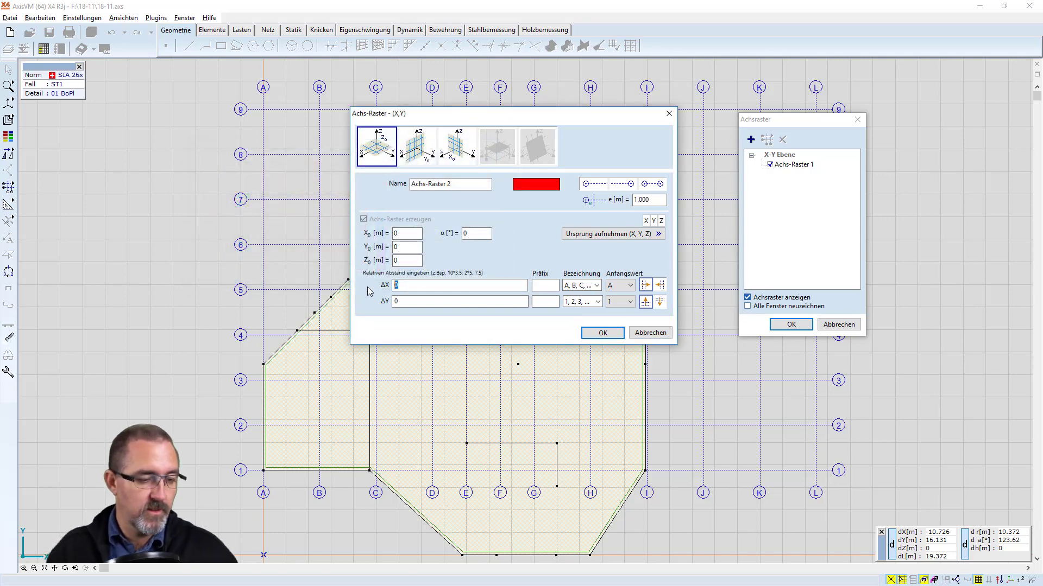
type("5*2")
key("ctrl+a")
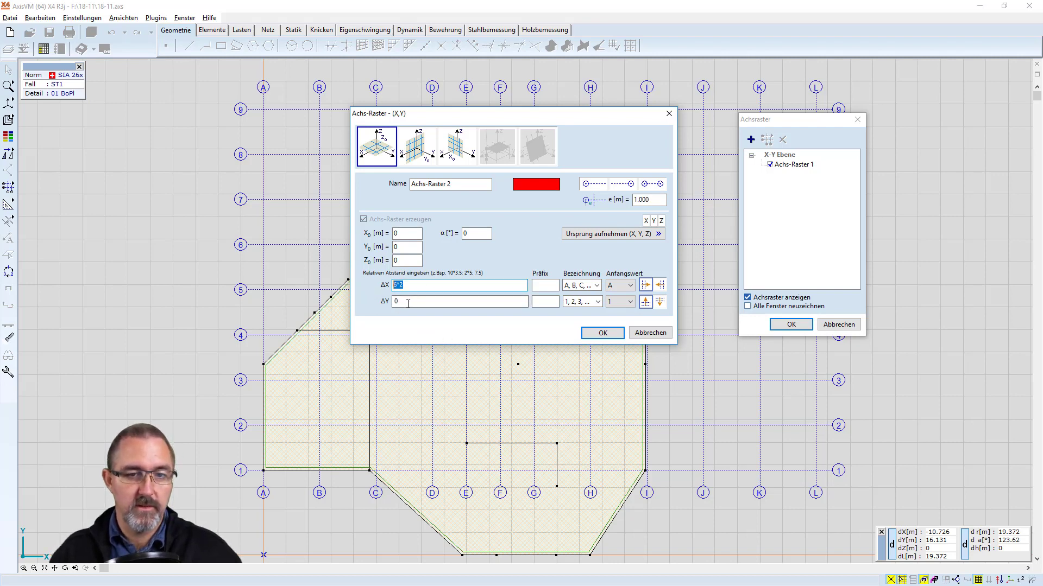
left_click(408, 303)
type("6*2")
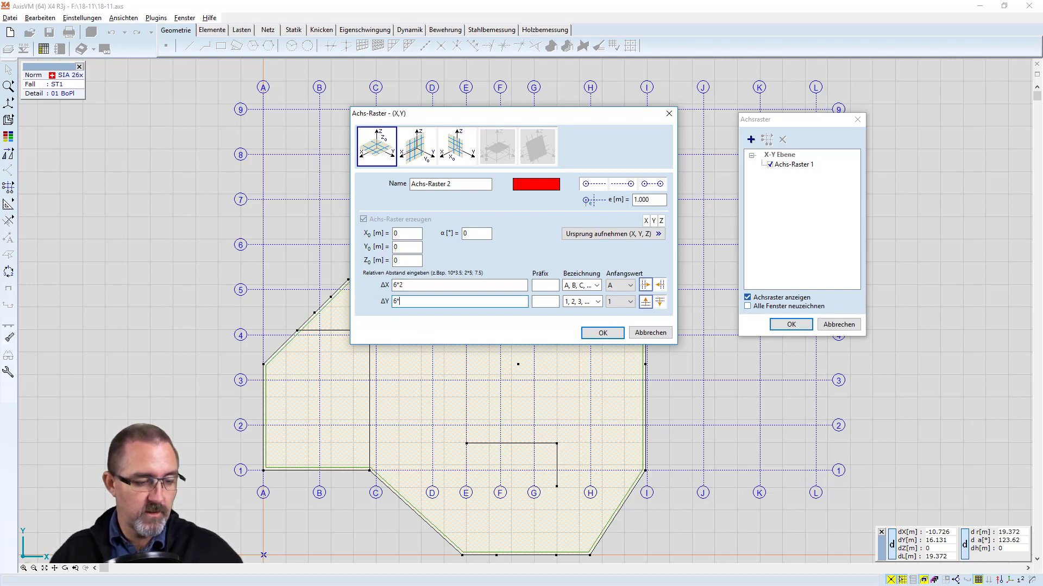
left_click(470, 235)
double_click(469, 234)
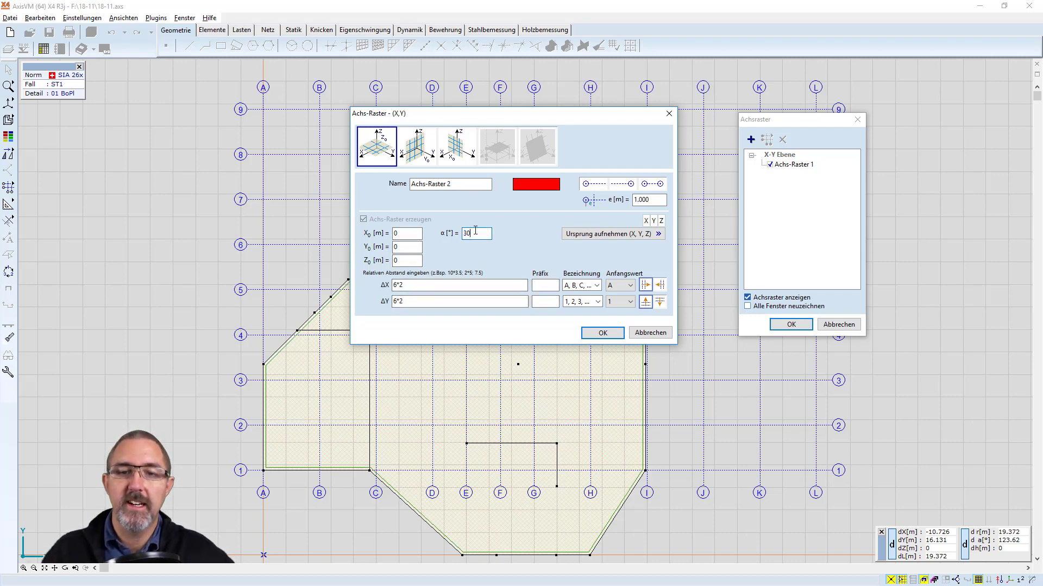
Label the ΔX axes with prefix A and the ΔY axes with prefix B, both numbered 1, 2, 3, and create the grid.
left_click(542, 285)
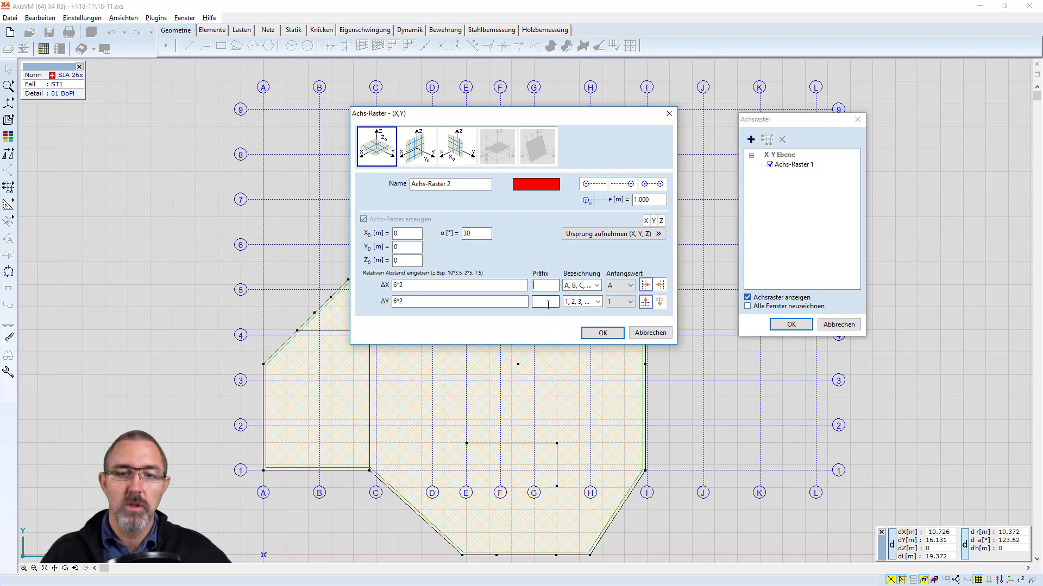
type("A")
left_click(548, 302)
type("B")
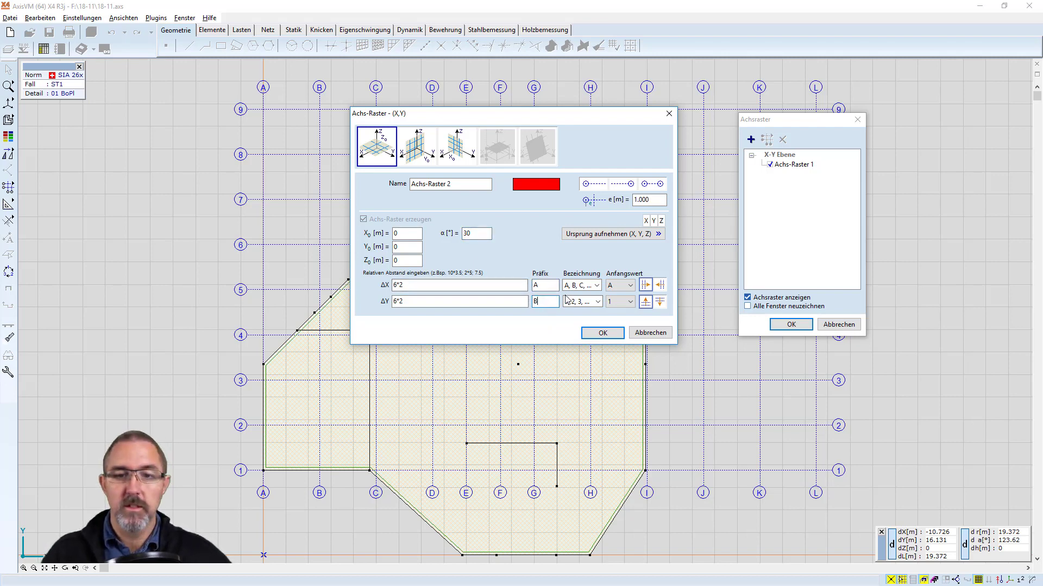
left_click(580, 285)
left_click(575, 303)
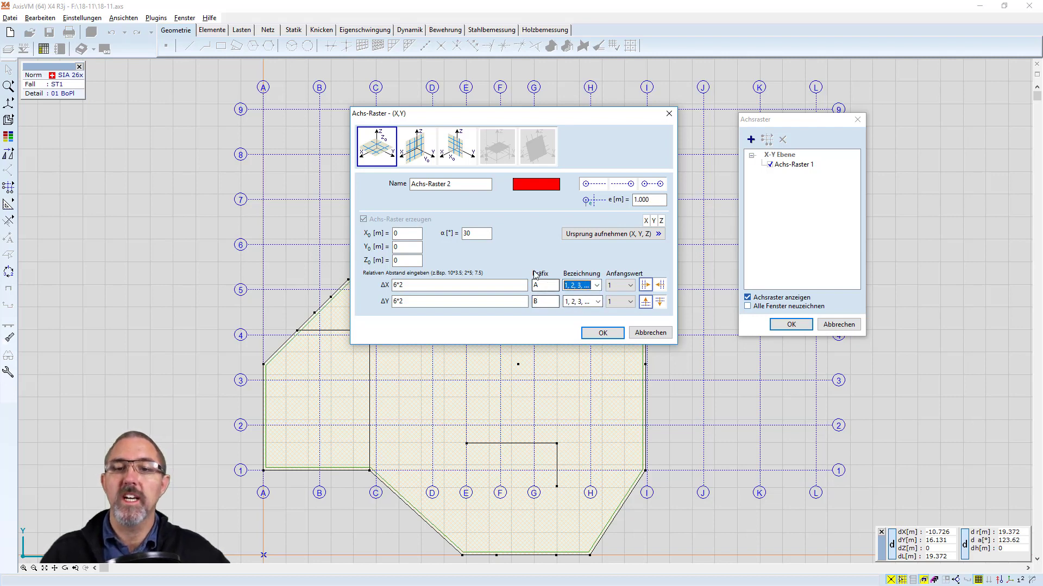
left_click(603, 333)
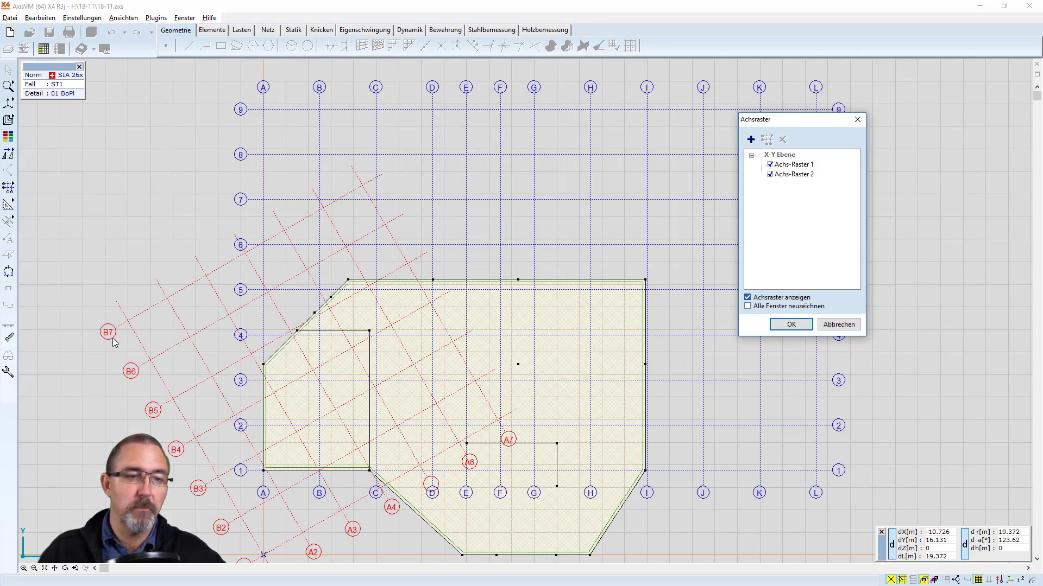
left_click(791, 324)
mouse_move(621, 337)
middle_mouse_down()
mouse_move(662, 278)
mouse_move(652, 303)
middle_mouse_up()
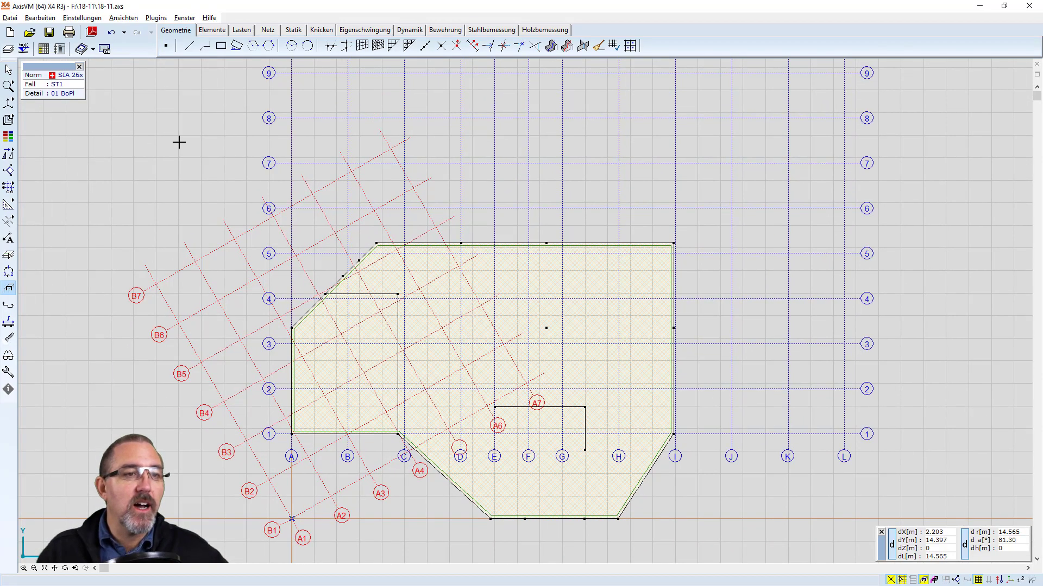
Add two individual slanted grid lines with prefix C to Achs-Raster 2, running from outside the slab's left edge into its right half.
mouse_move(10, 187)
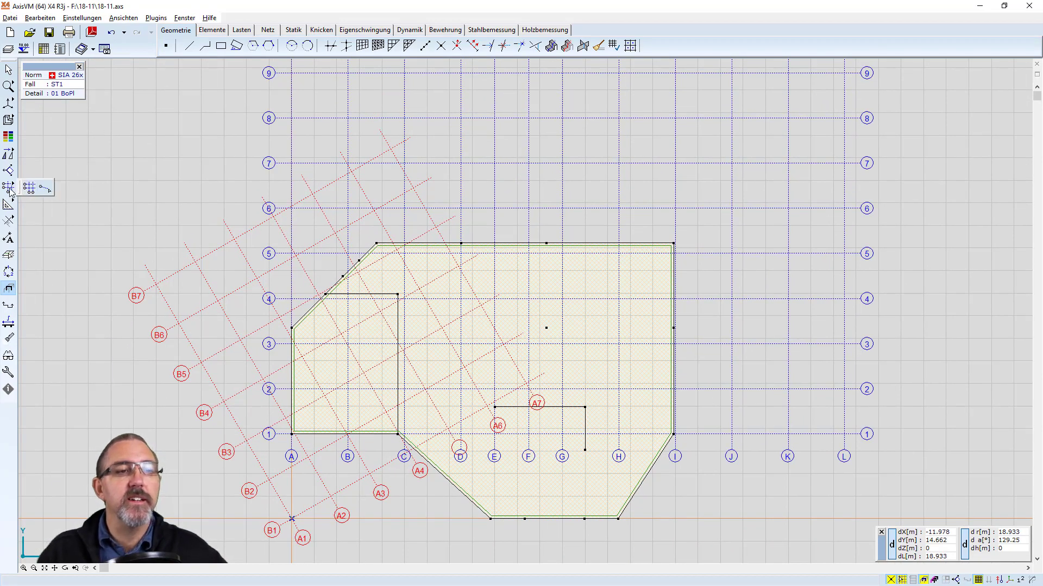
left_click(45, 187)
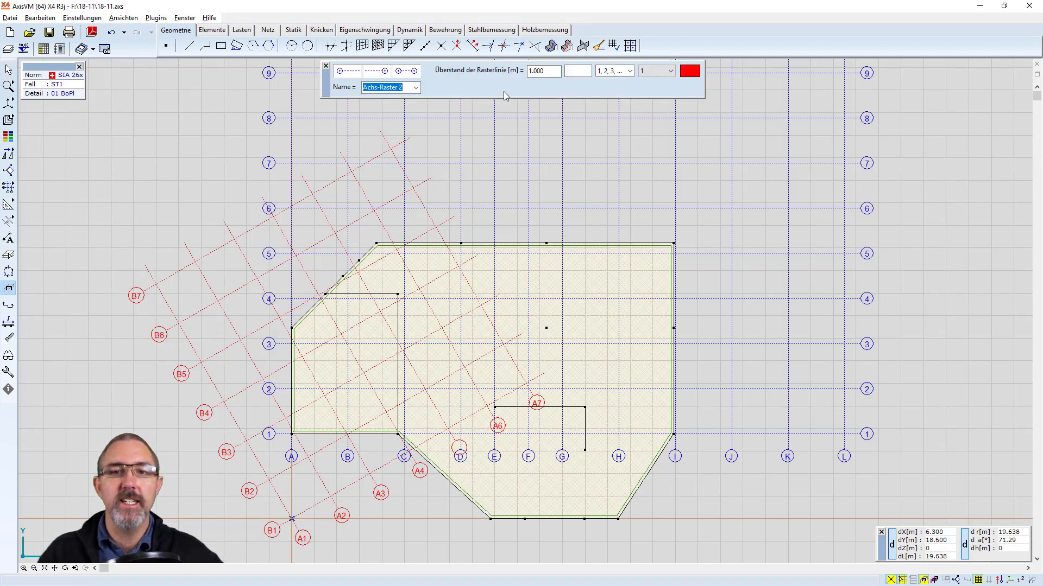
left_click(573, 72)
type("C")
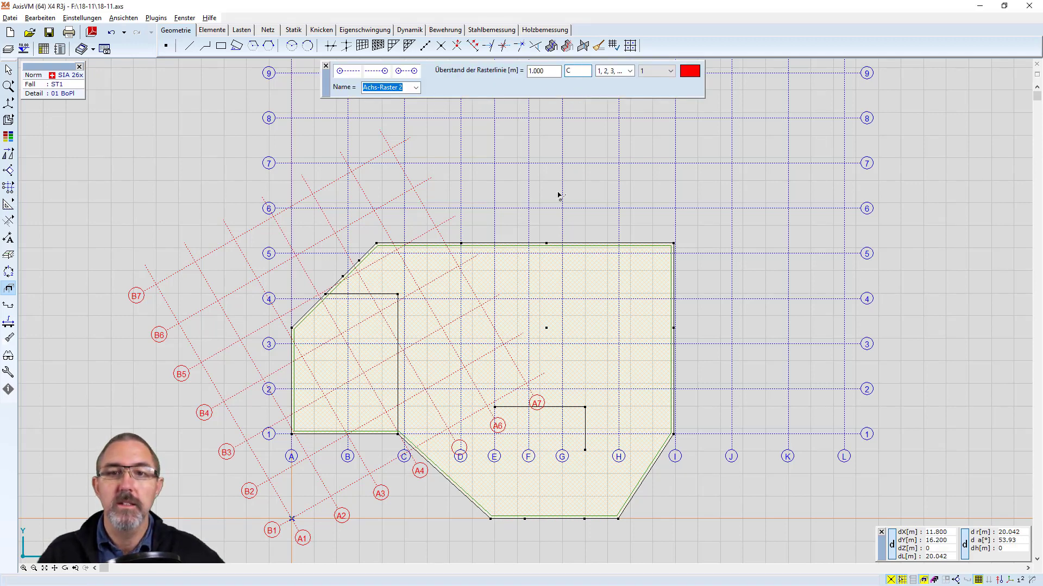
left_click(158, 215)
left_click(608, 325)
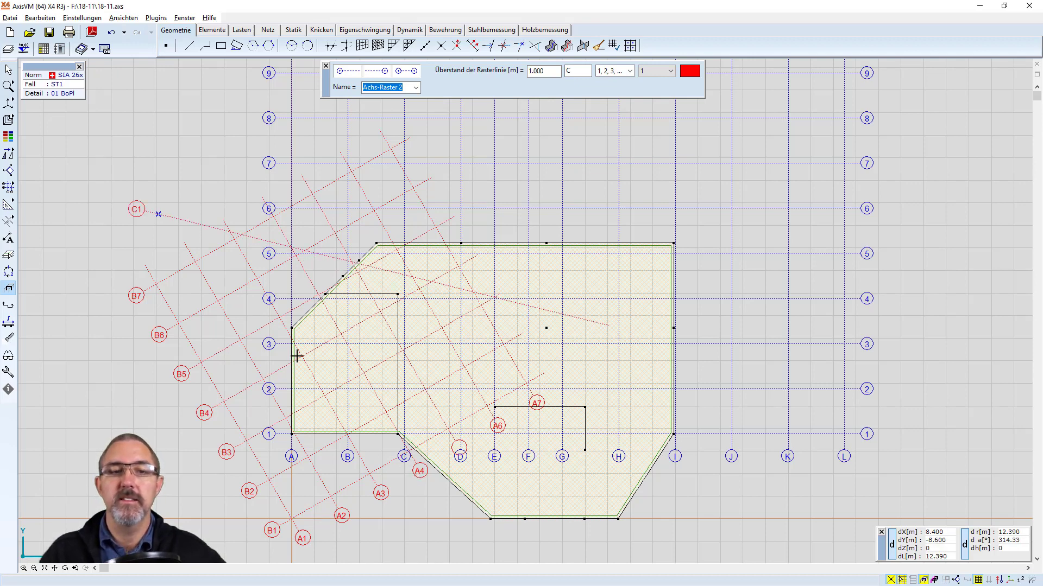
left_click(128, 390)
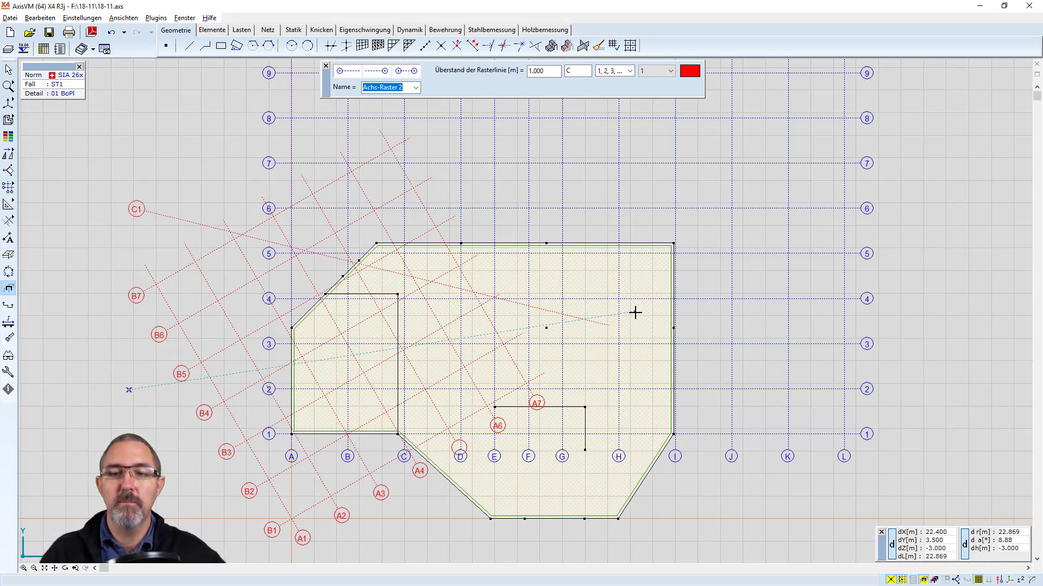
left_click(658, 310)
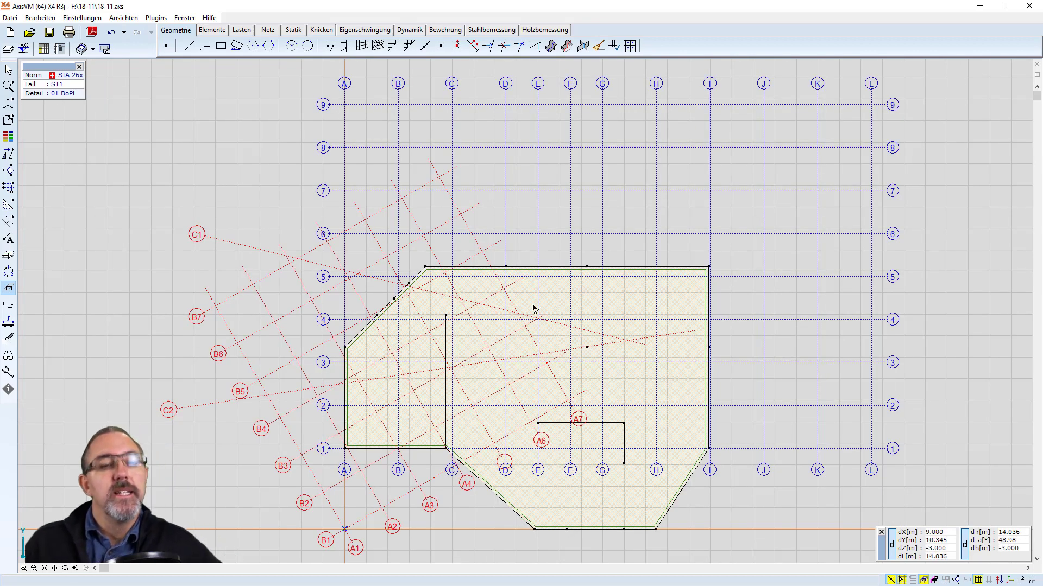
Try out the visibility of both axis grids, leaving Achs-Raster 1 displayed and Achs-Raster 2 hidden.
mouse_move(9, 188)
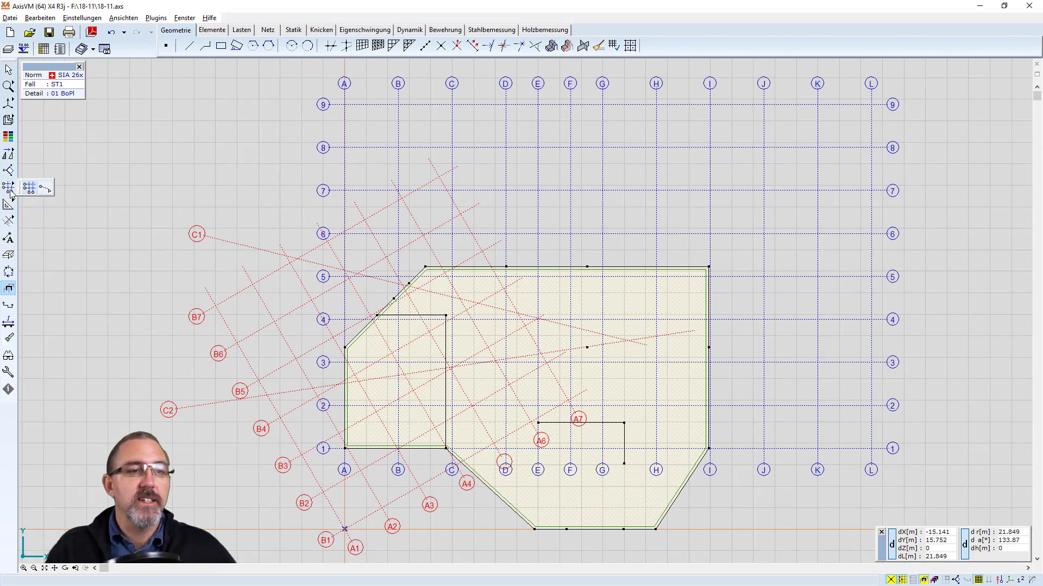
left_click(28, 188)
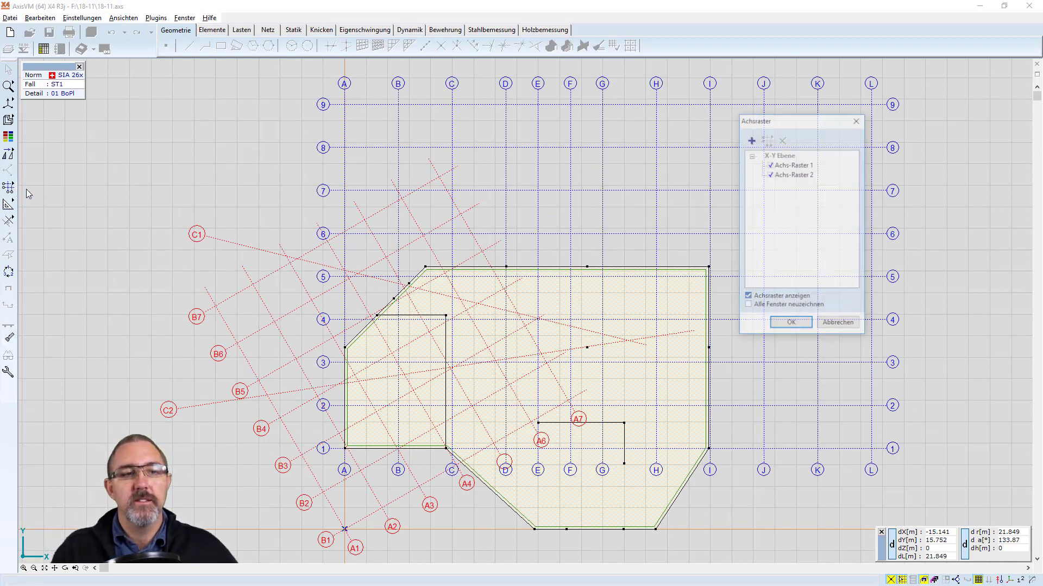
left_click(770, 164)
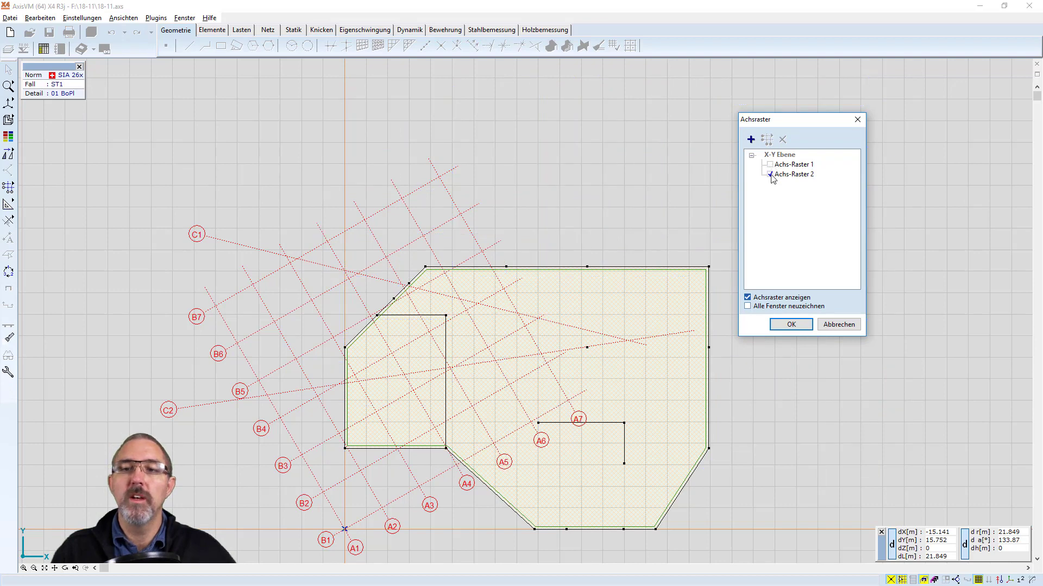
left_click(770, 174)
left_click(770, 174)
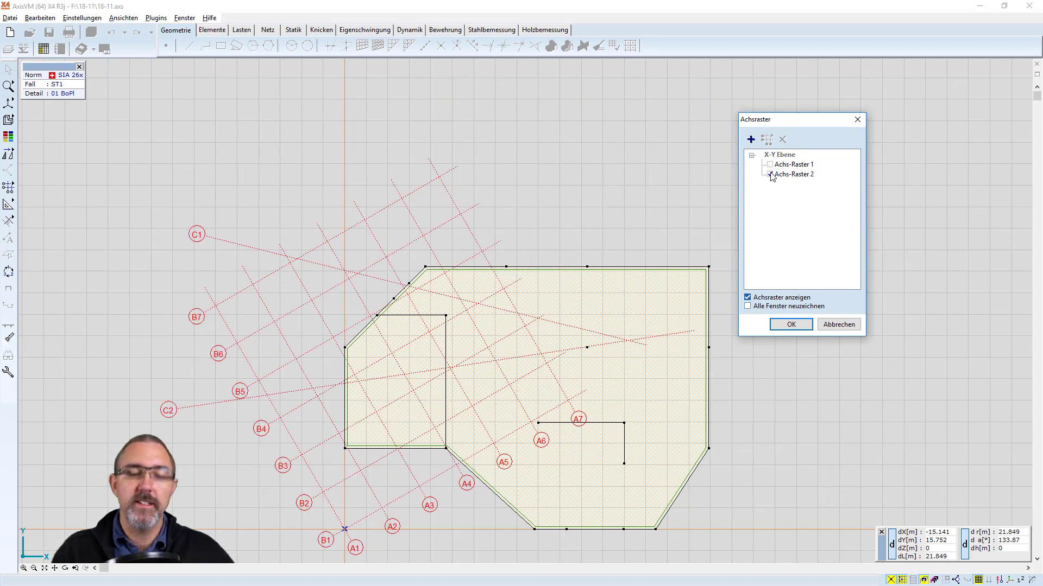
left_click(770, 164)
left_click(770, 164)
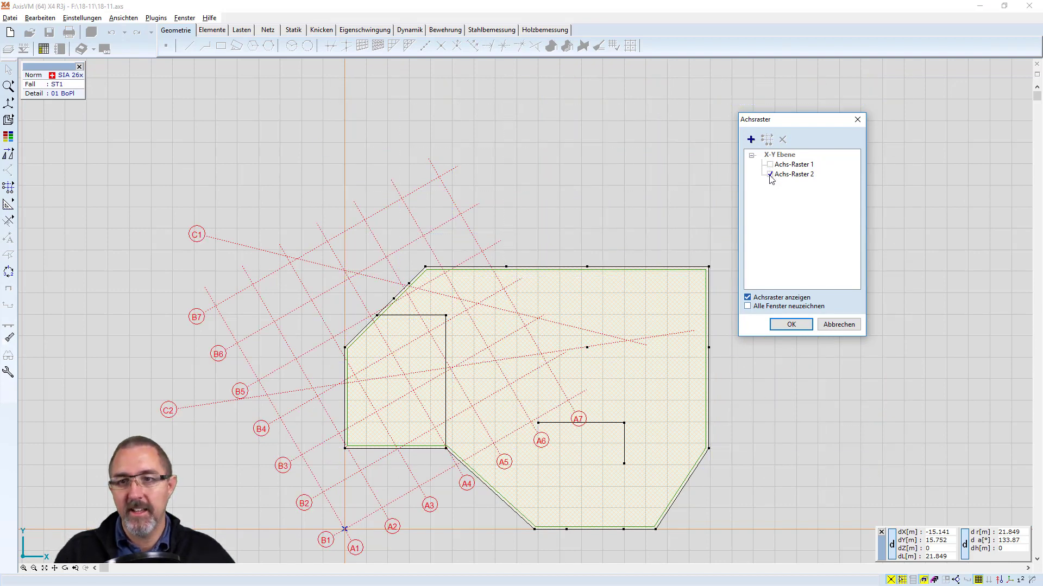
left_click(770, 174)
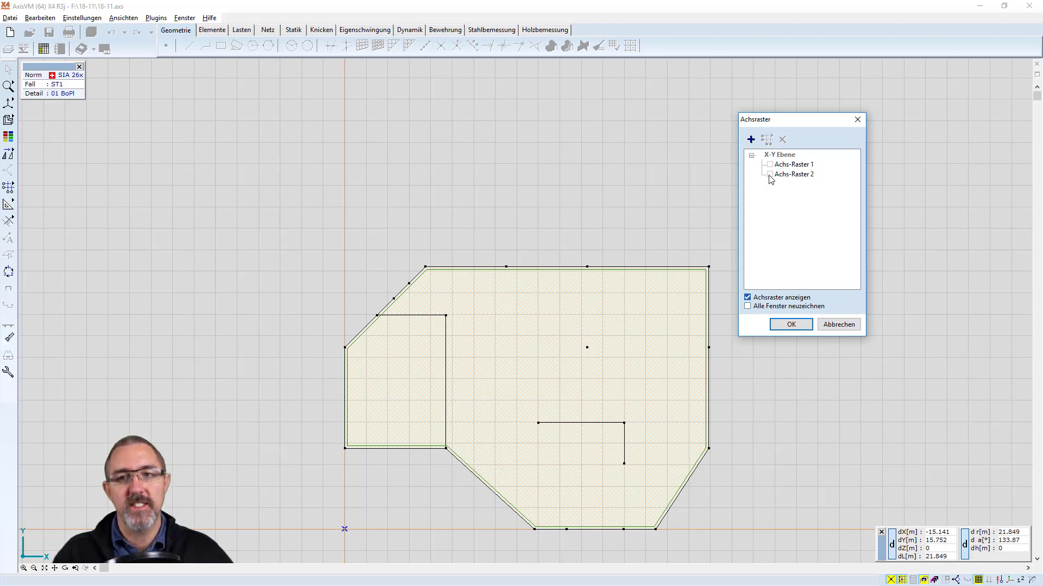
left_click(770, 164)
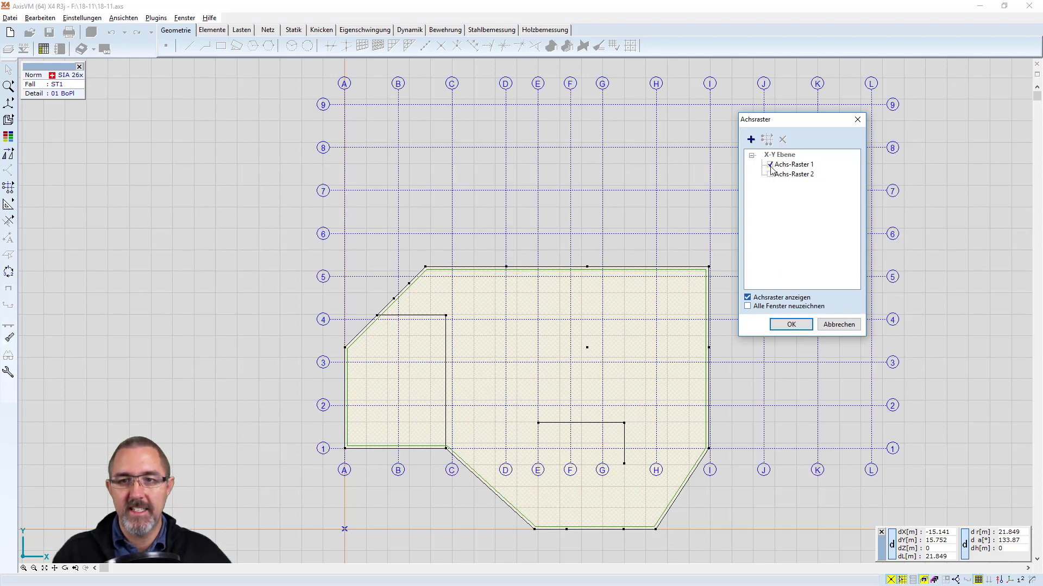
left_click(790, 325)
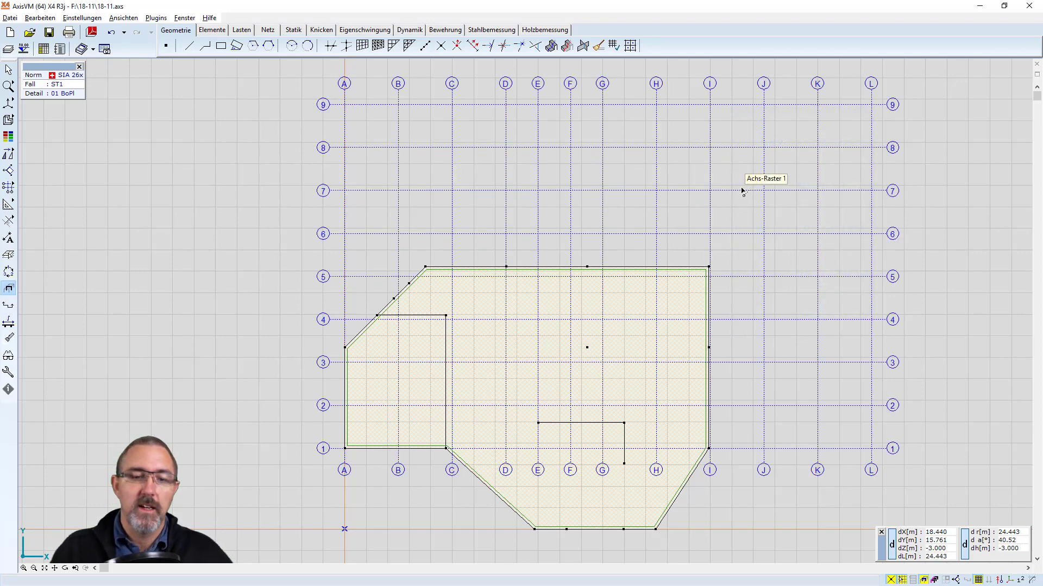
Switch to the perspective view and turn off the restriction to detail 01 BoPl to show the whole building.
key("ctrl+4")
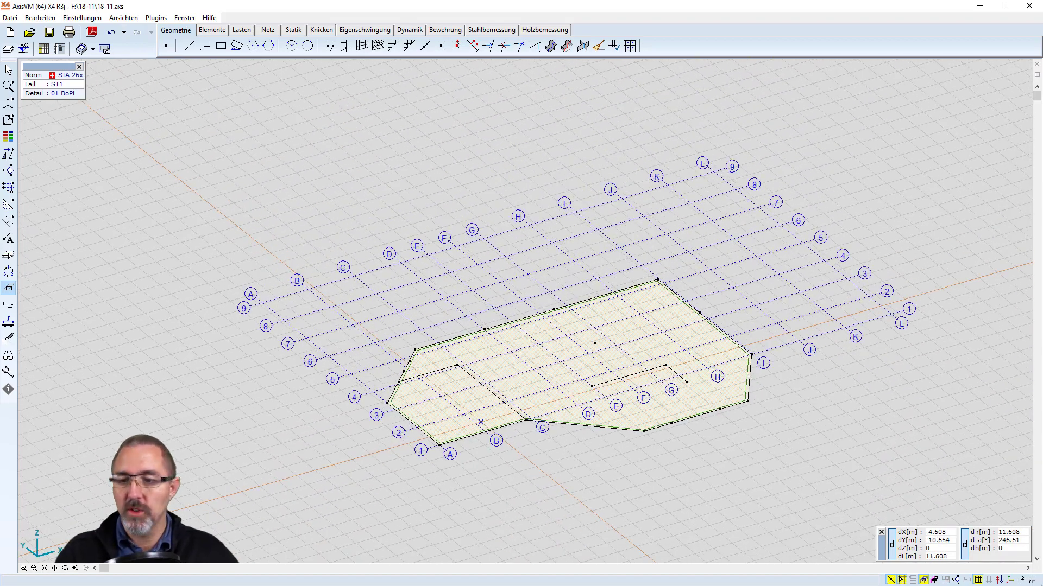
left_click(924, 579)
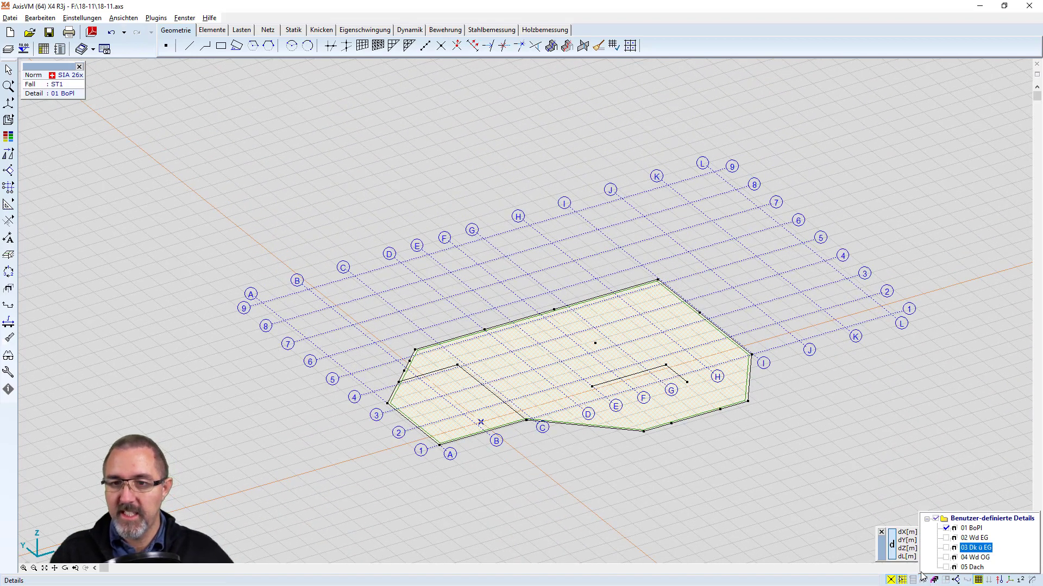
left_click(959, 547)
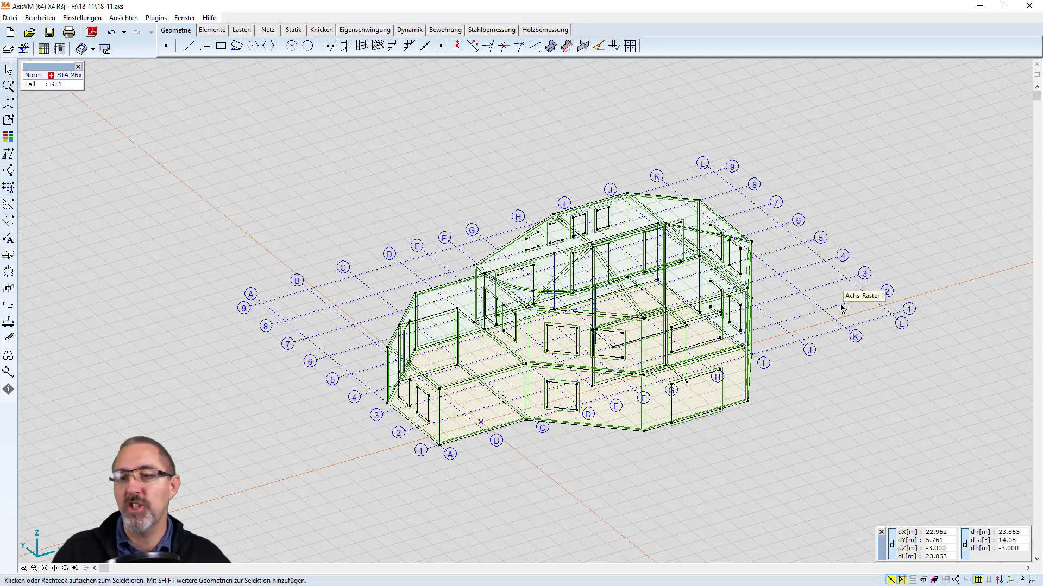
Move the origin of Achs-Raster 1 to the node at the top of the ground-floor wall corner above axes A and 1.
double_click(842, 309)
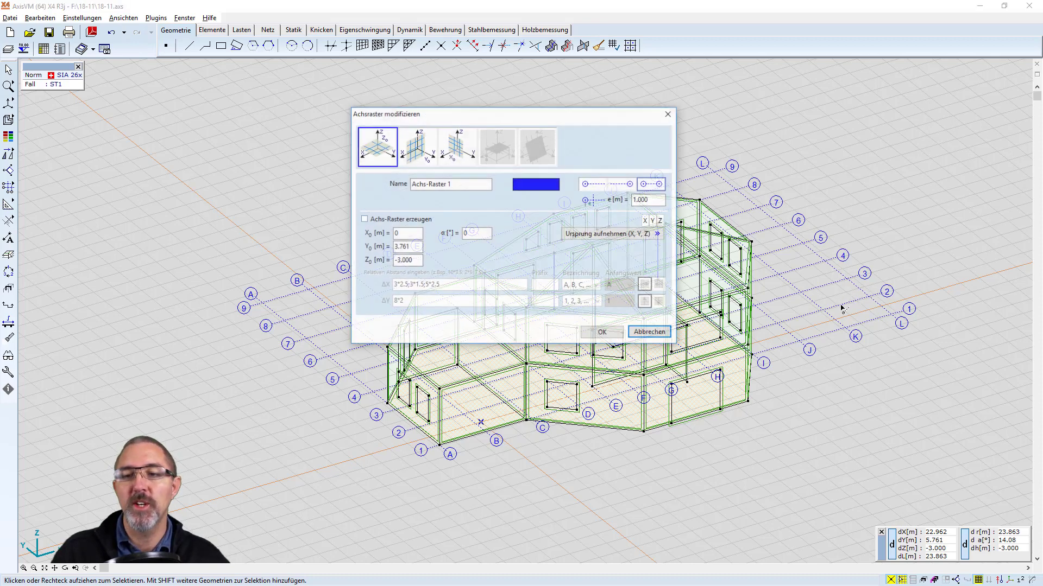
left_click(612, 235)
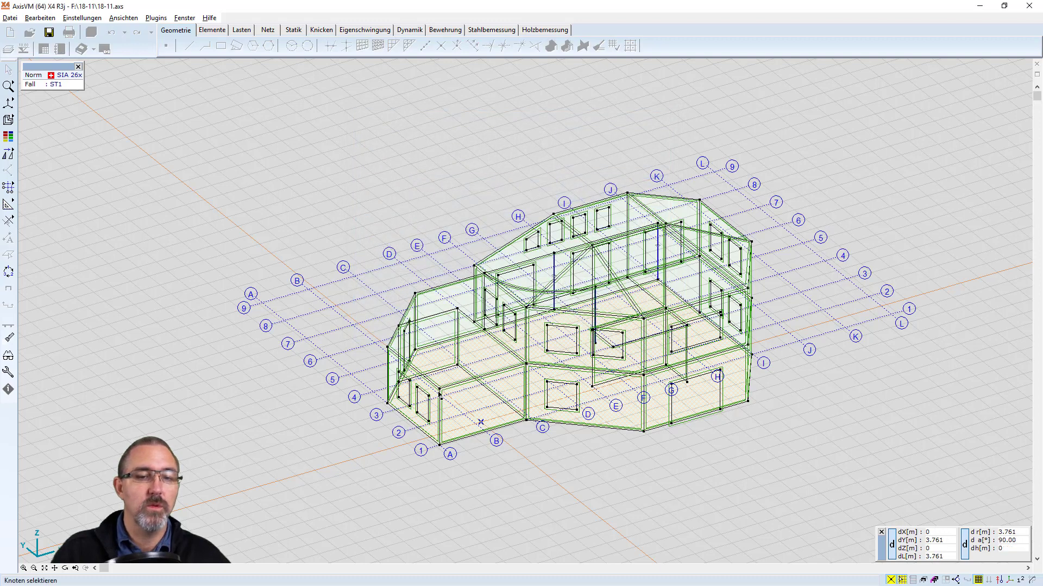
left_click(439, 389)
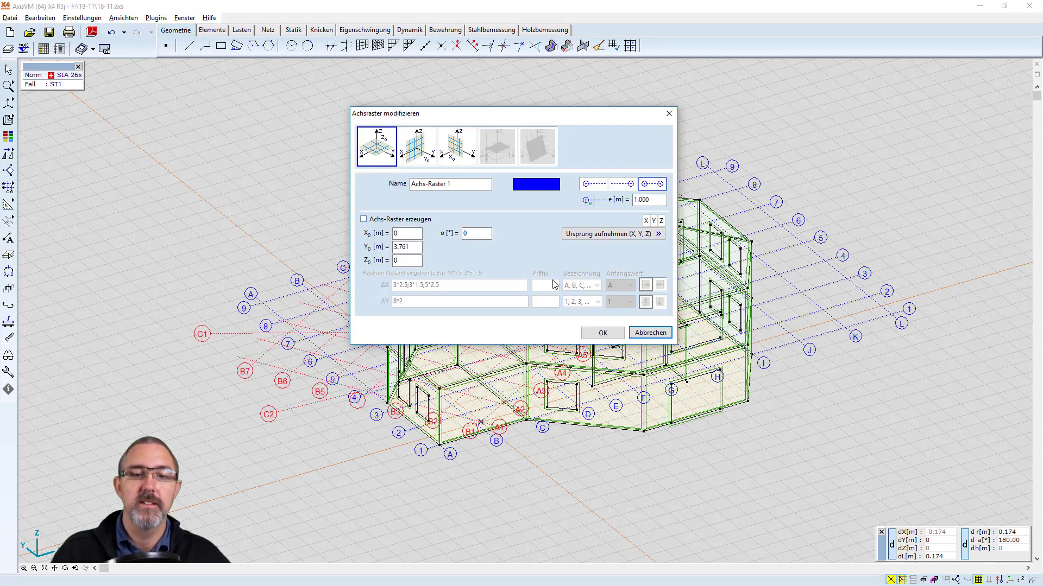
left_click(603, 333)
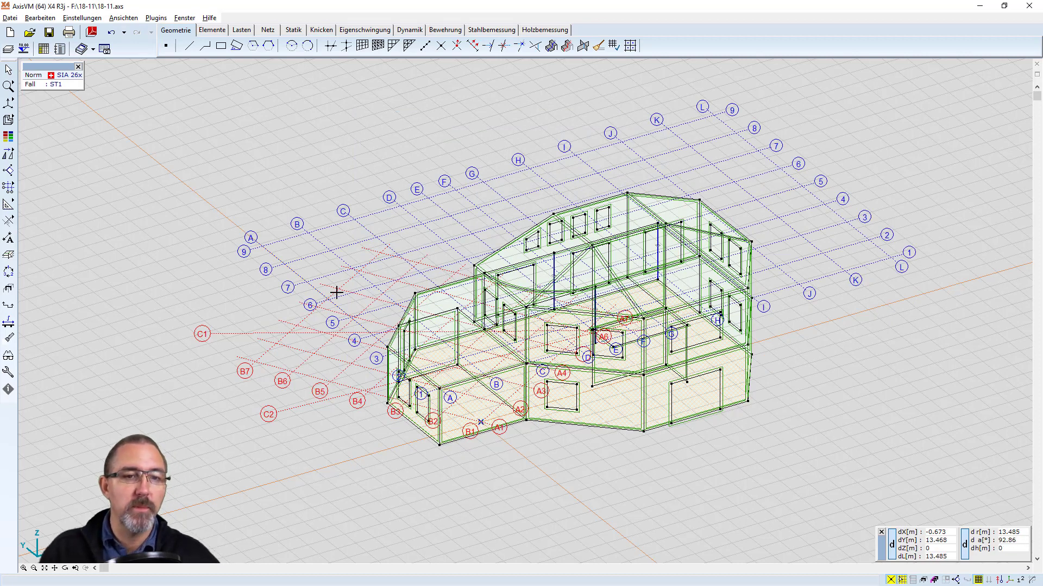
Inspect the X, Y and Z origin coordinates of Achs-Raster 1.
double_click(334, 230)
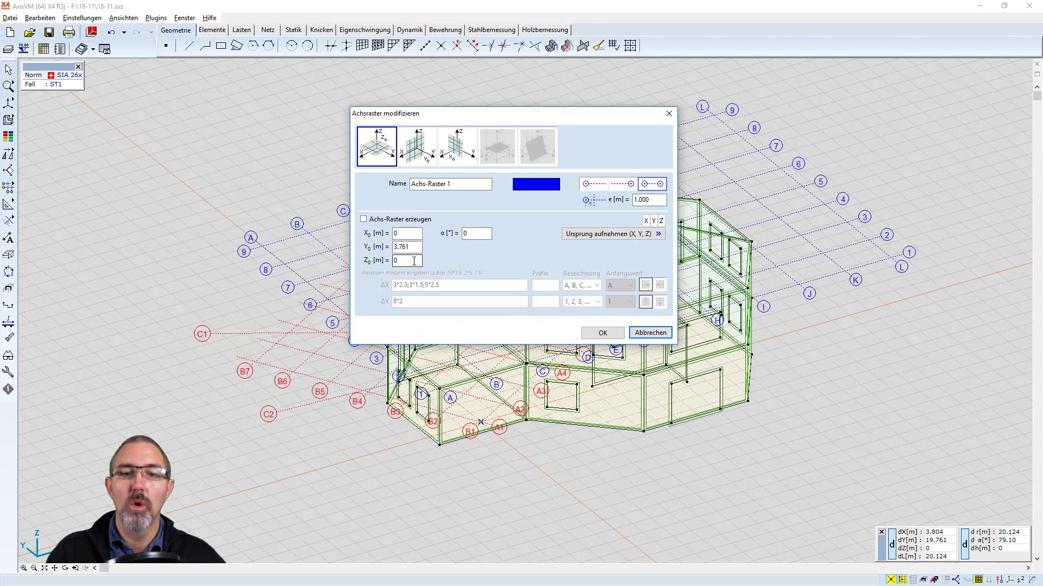
left_click_drag(408, 247, 394, 248)
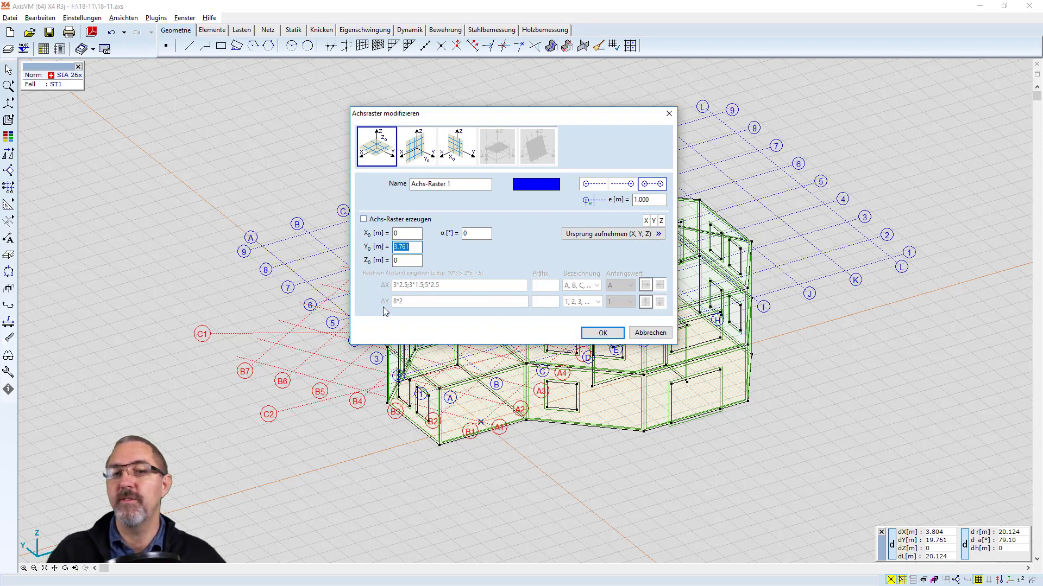
double_click(400, 261)
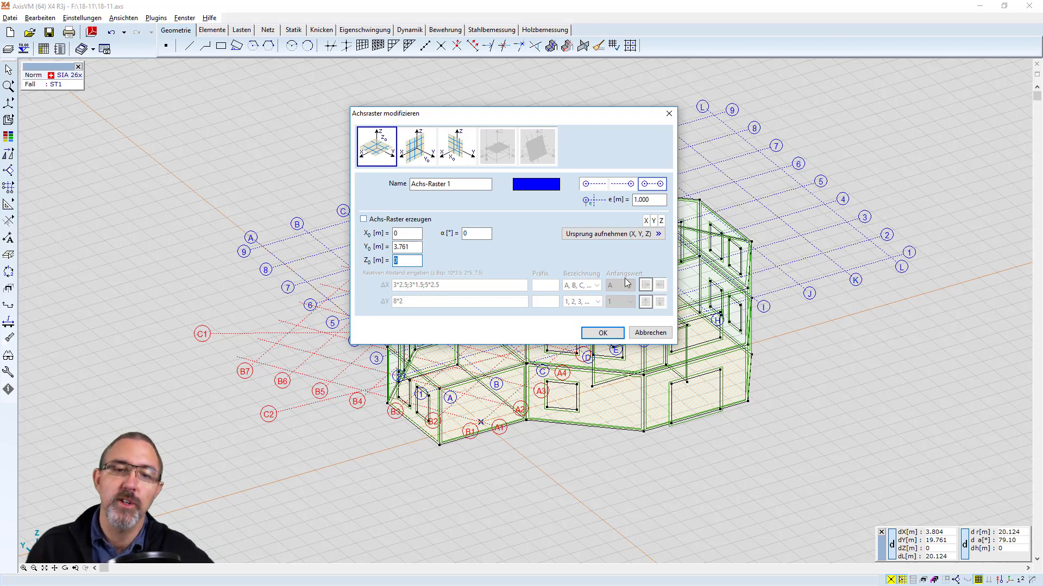
left_click(603, 332)
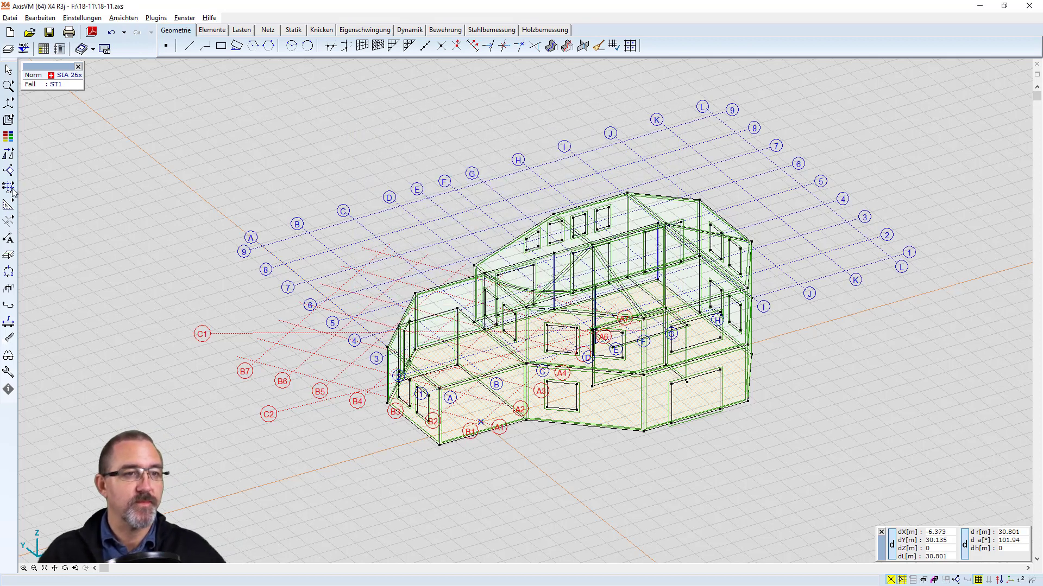
Hide both Achs-Raster 1 and Achs-Raster 2 in the model view.
left_click(28, 186)
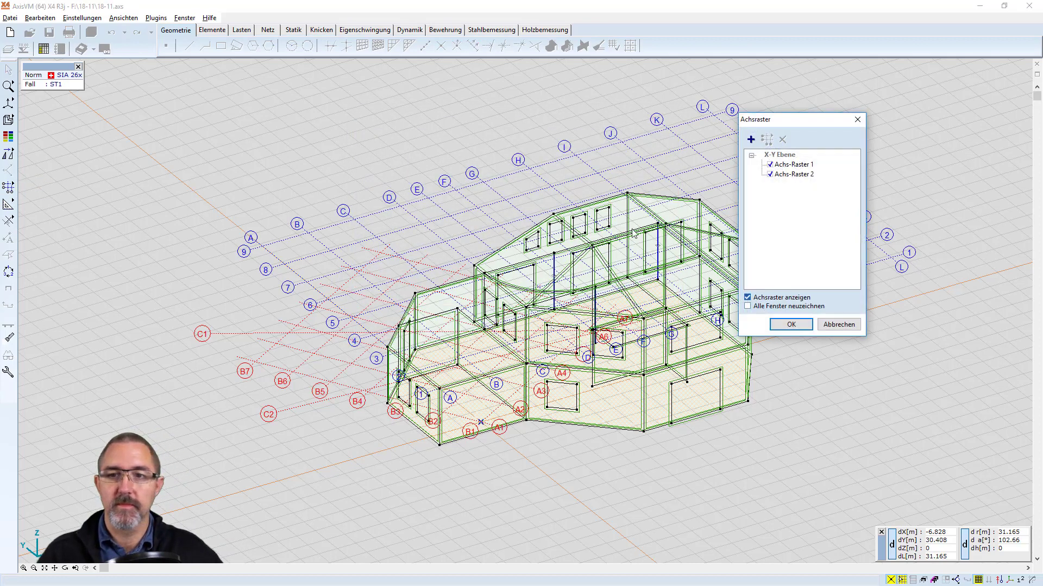
left_click(770, 164)
left_click(770, 174)
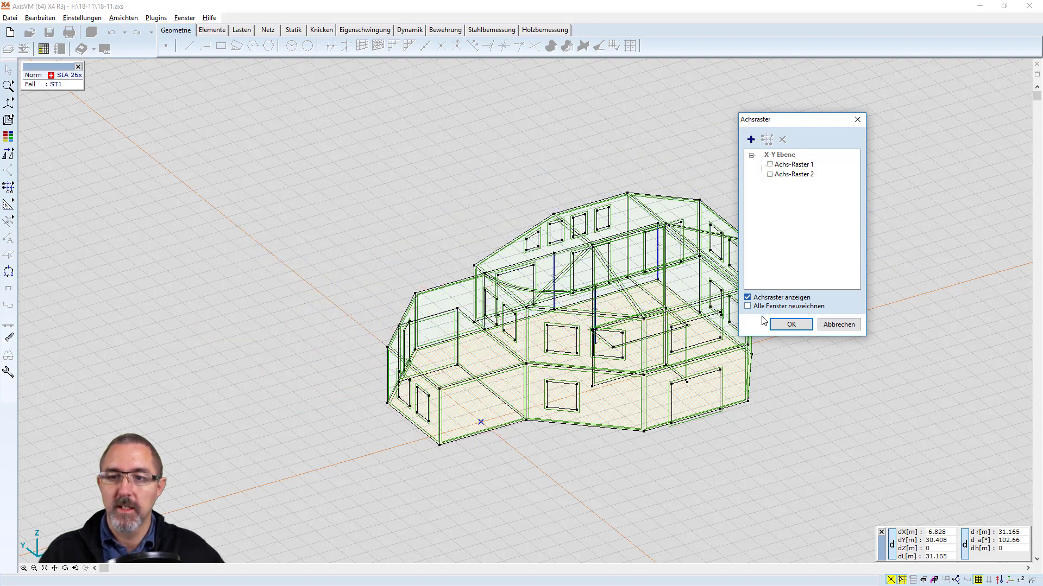
left_click(789, 324)
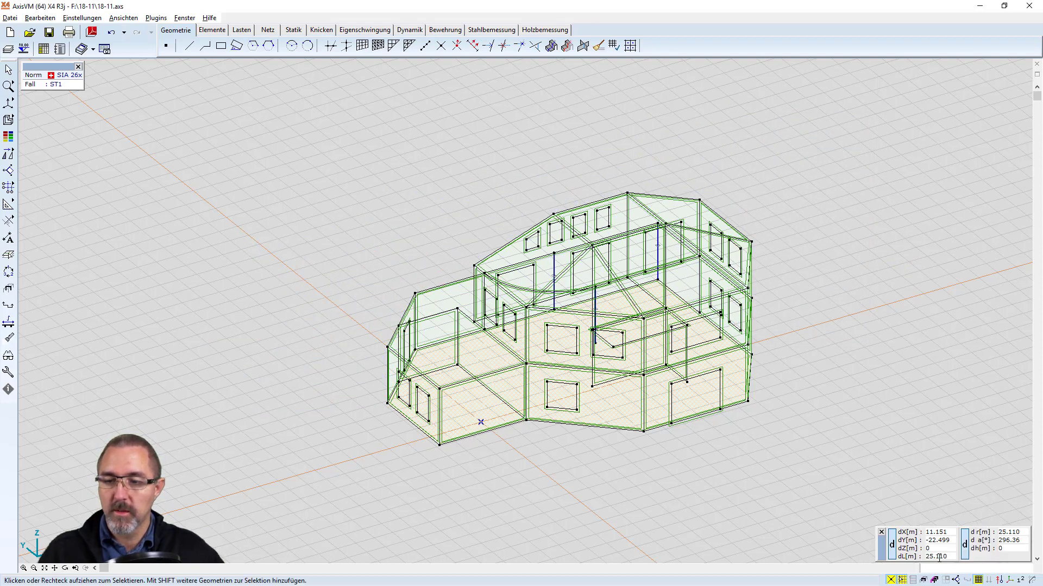
Restrict the display to detail 03 Dk ü EG only and show that slab in plan view, fitted to the window.
mouse_move(929, 580)
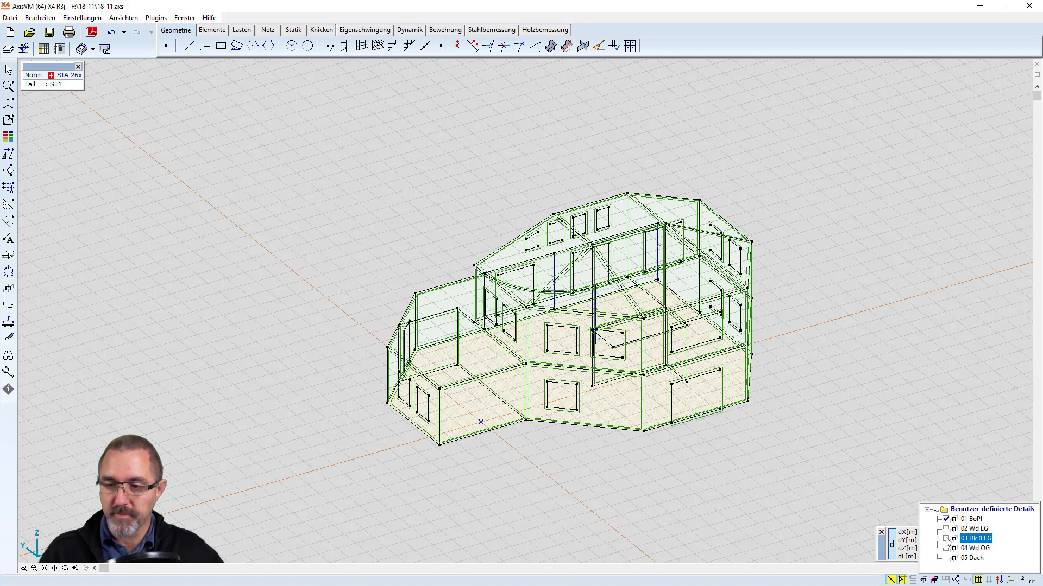
left_click(946, 538)
left_click(946, 520)
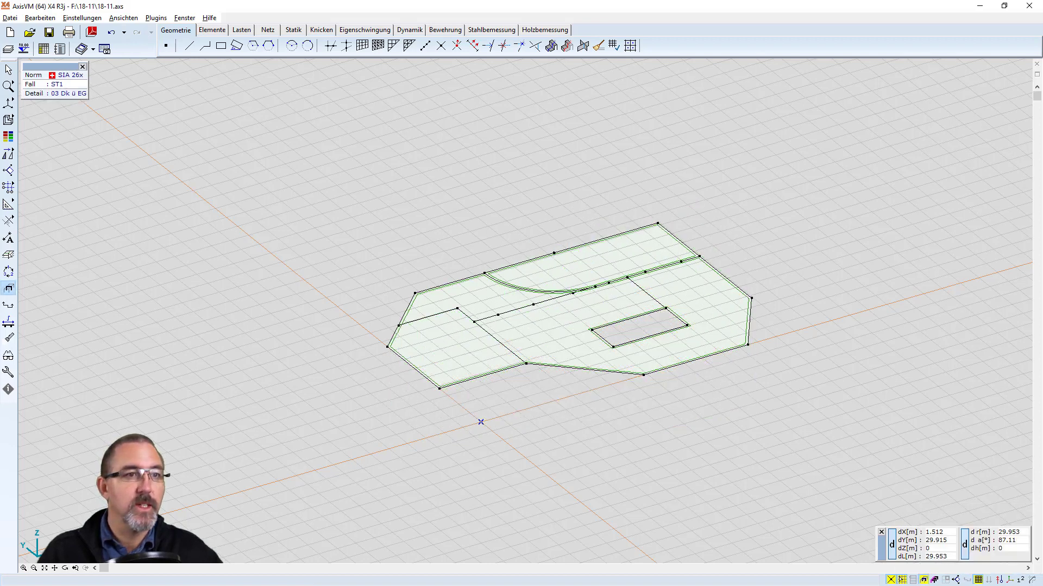
left_click(9, 102)
left_click(46, 103)
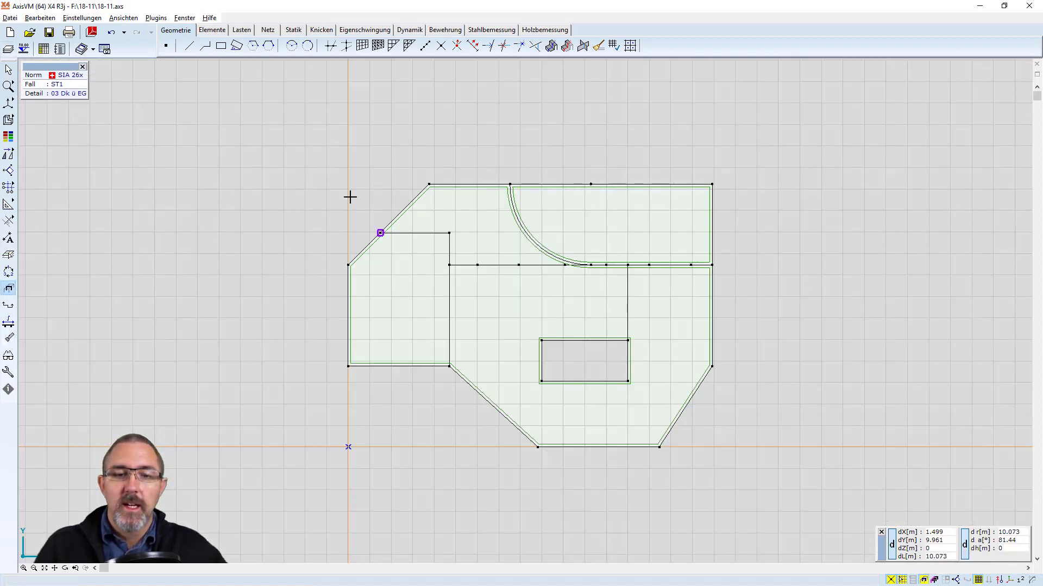
key("ctrl+w")
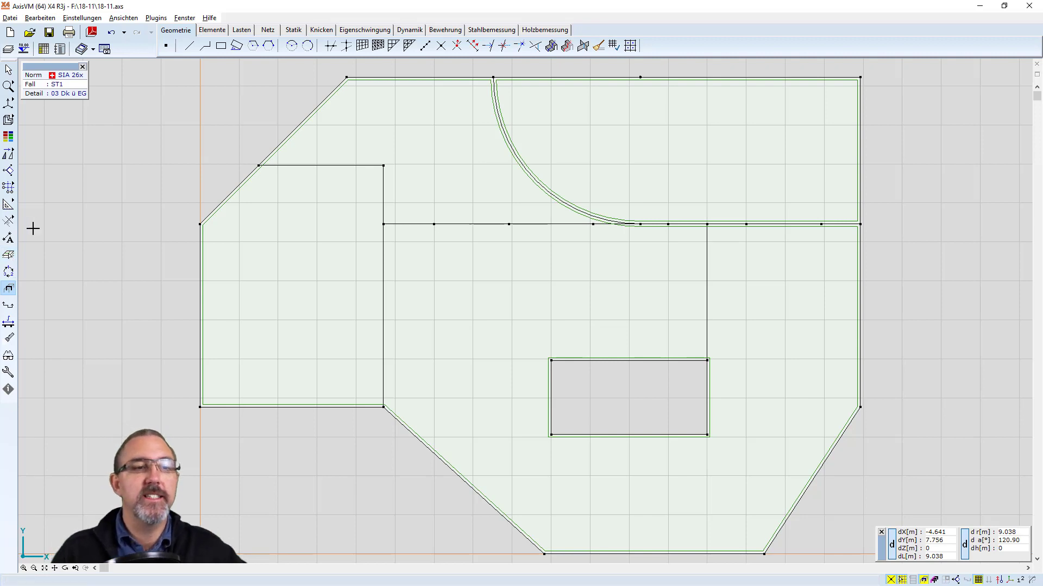
Place a horizontal guideline between the long inner wall line and the slab opening, and a vertical guideline through the slab's left bay.
mouse_move(8, 204)
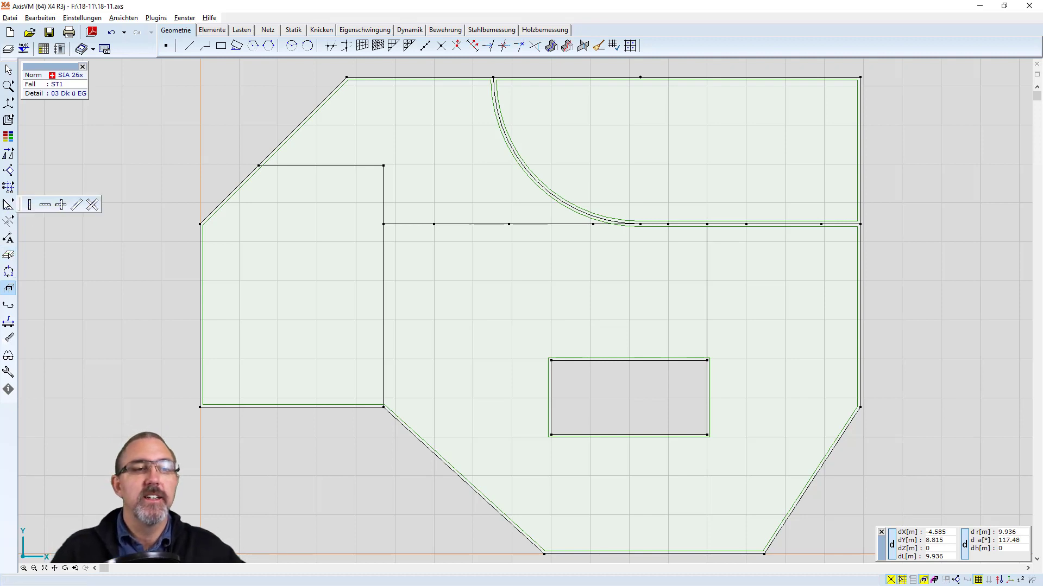
left_click(46, 205)
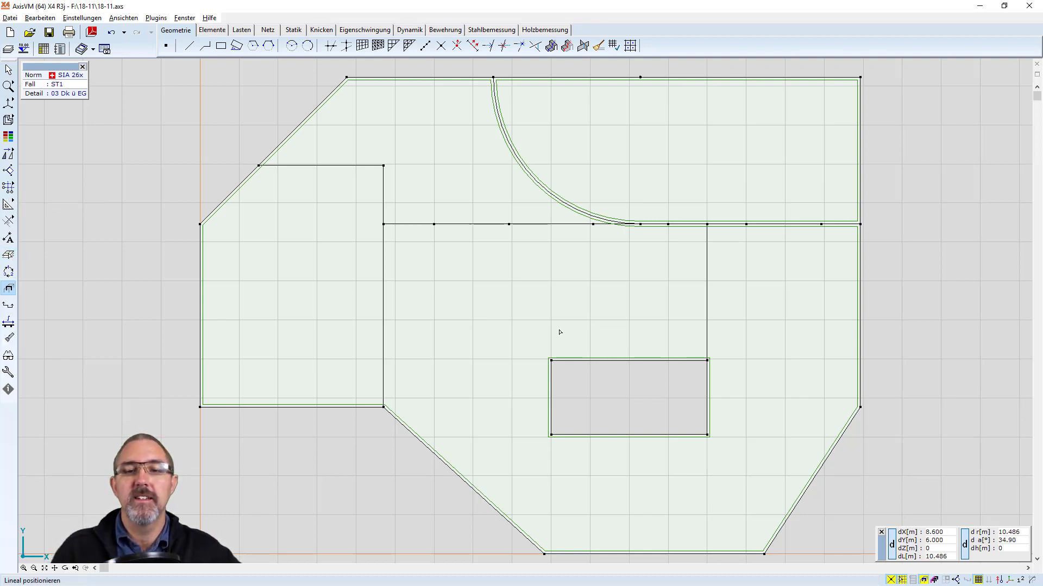
left_click(606, 261)
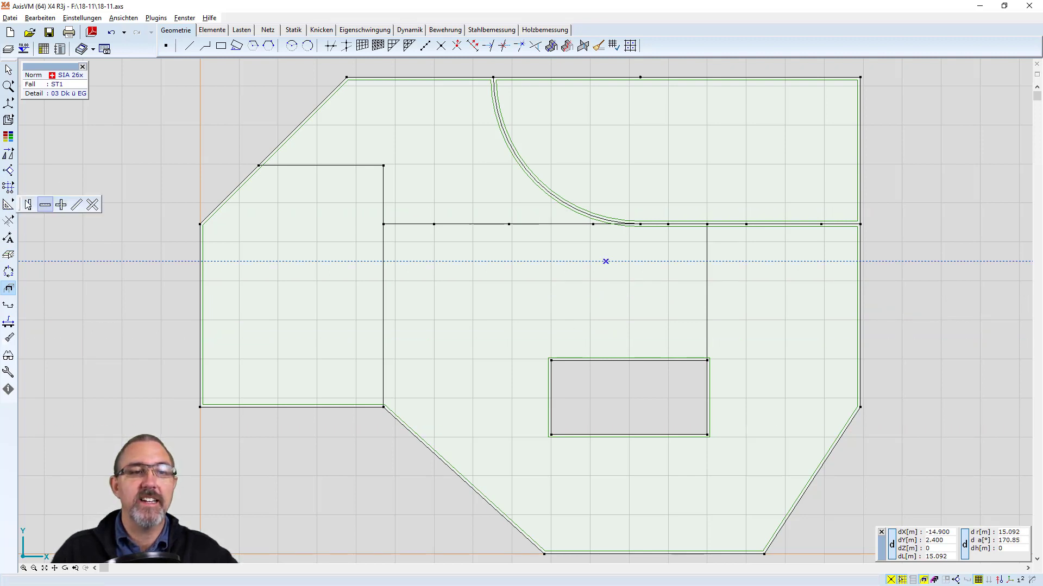
left_click(29, 204)
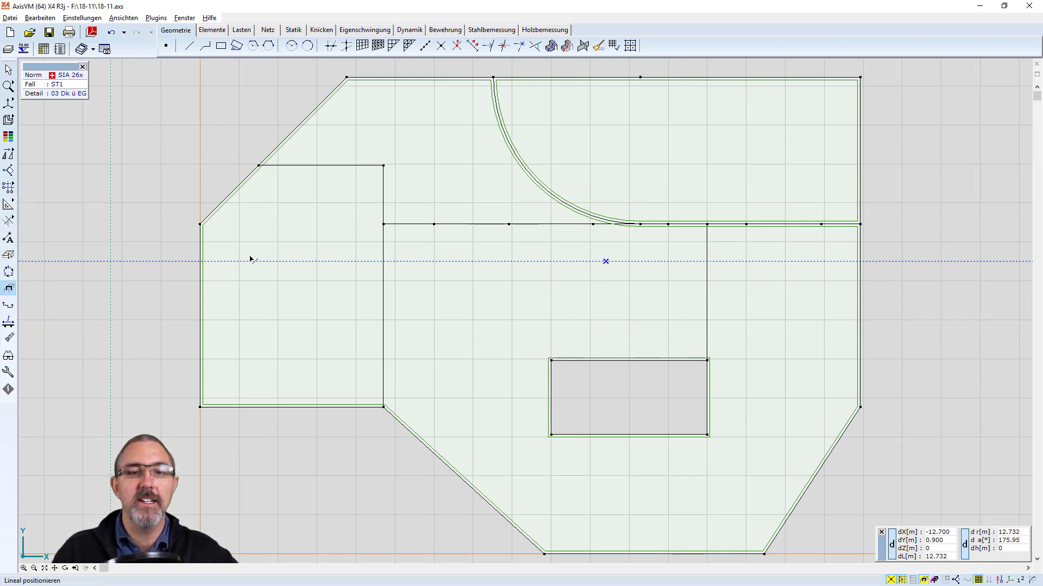
left_click(340, 269)
Add an oblique guideline from the intersection of the horizontal and vertical guidelines through the node at the inner wall junction.
mouse_move(8, 204)
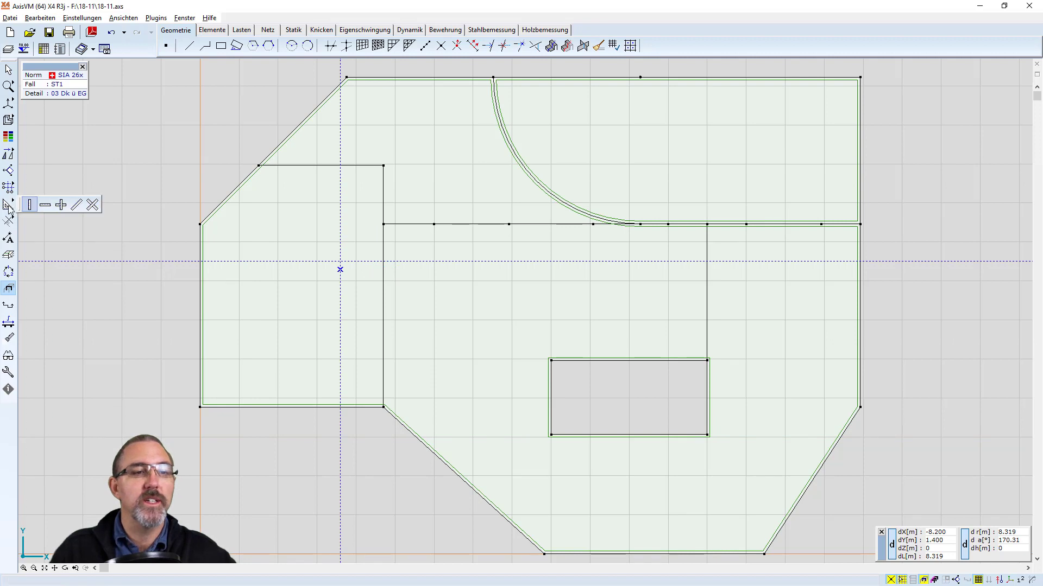
left_click(78, 205)
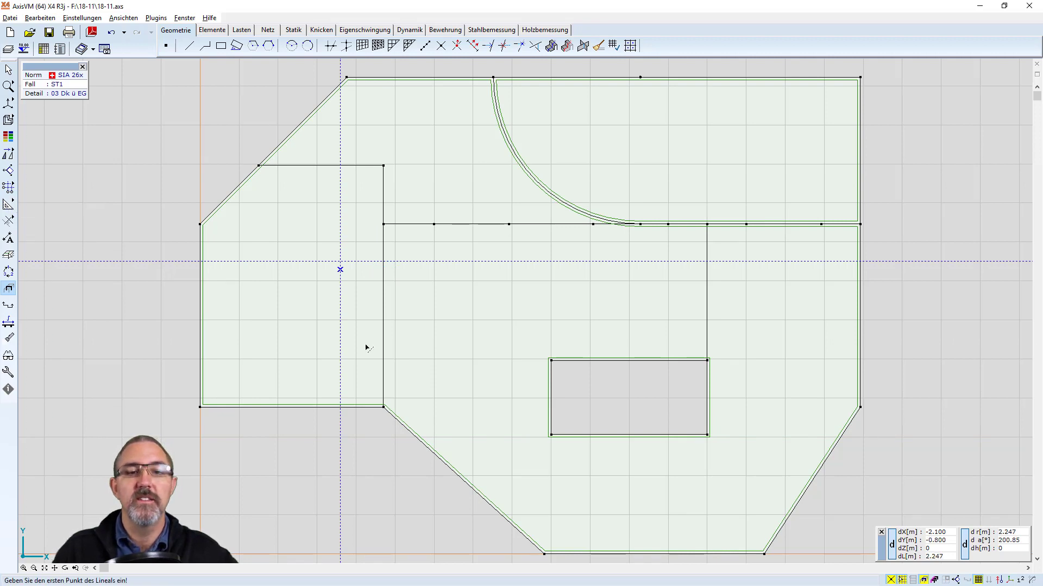
left_click(340, 261)
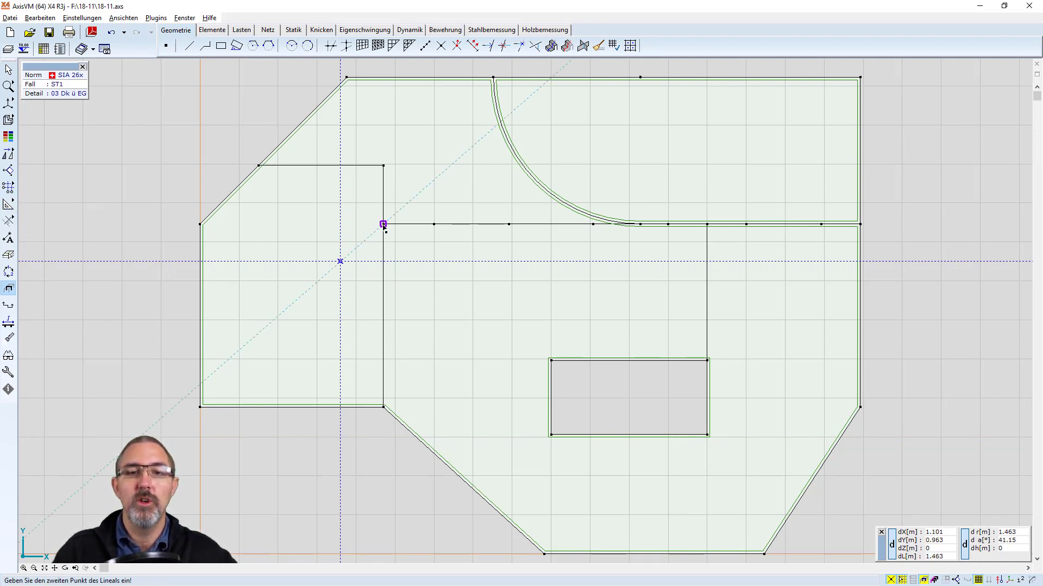
left_click(383, 224)
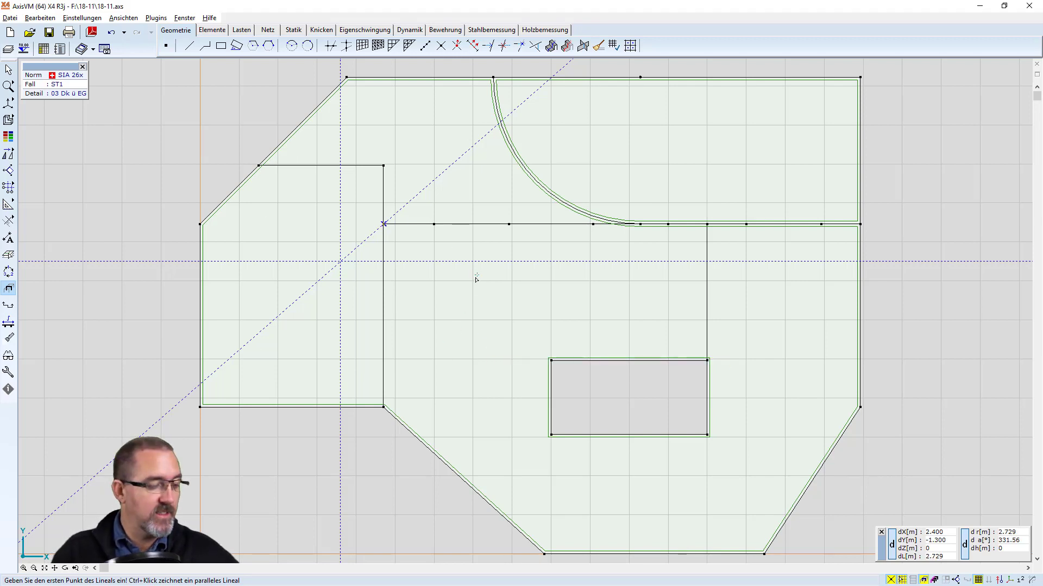
scroll(475, 274, "down", 10)
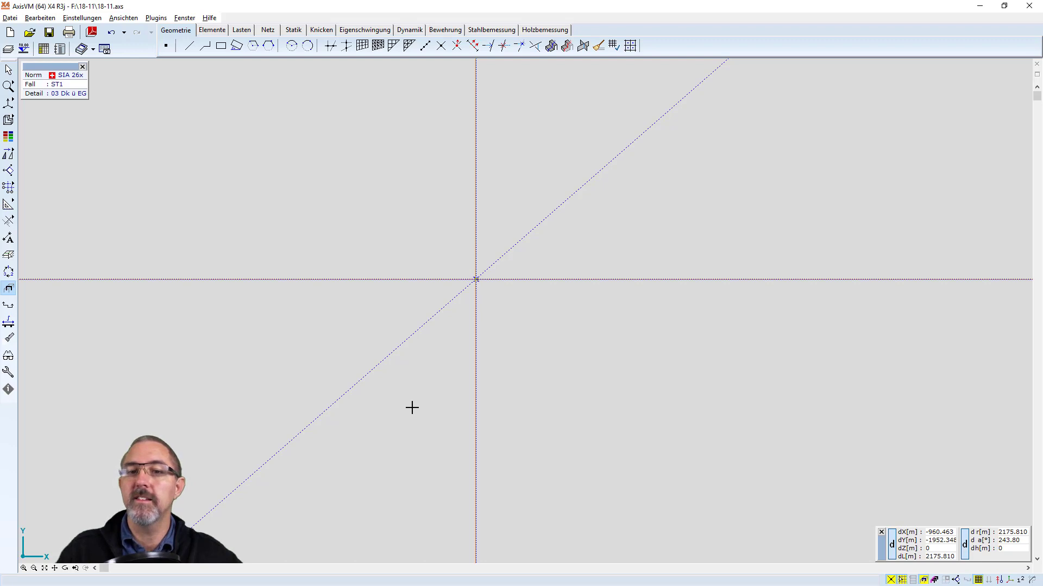
key("ctrl+w")
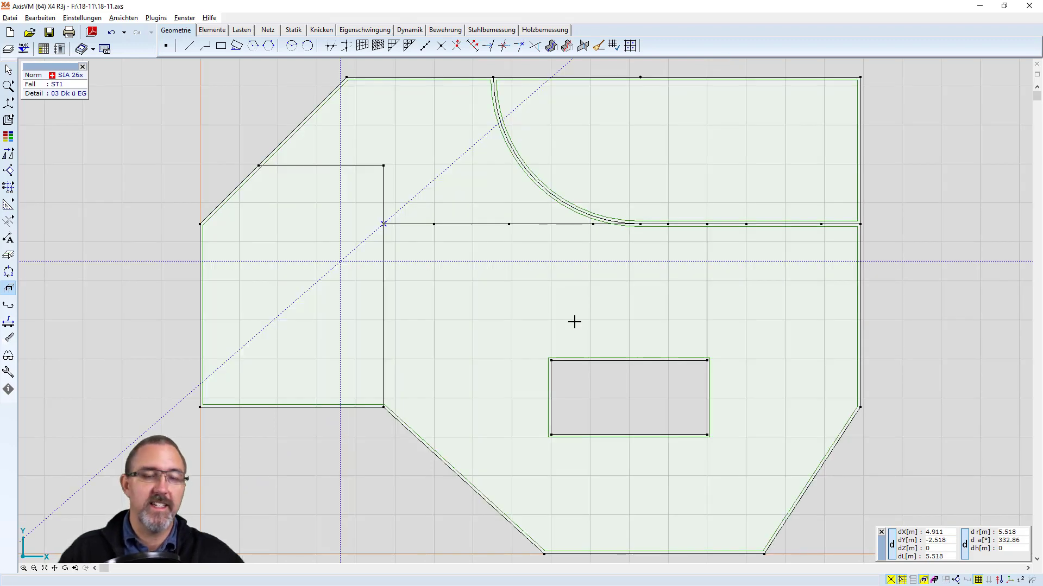